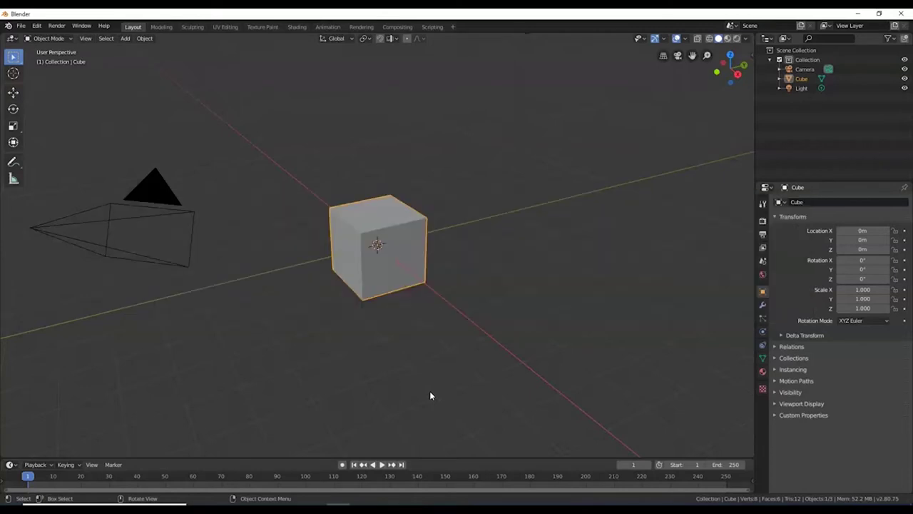
# - Switch to the browser and examine the UV mapping examples, including the Maya character and Wikipedia diagram, and the cereal box UV map results
pyautogui.hotkey('alt', 'Tab')
pyautogui.hotkey('alt', 'Tab')
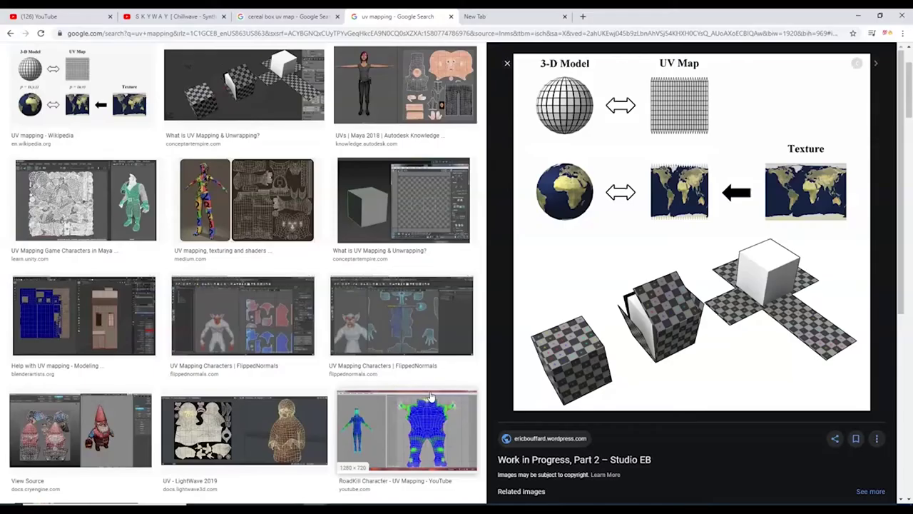
pyautogui.click(596, 364)
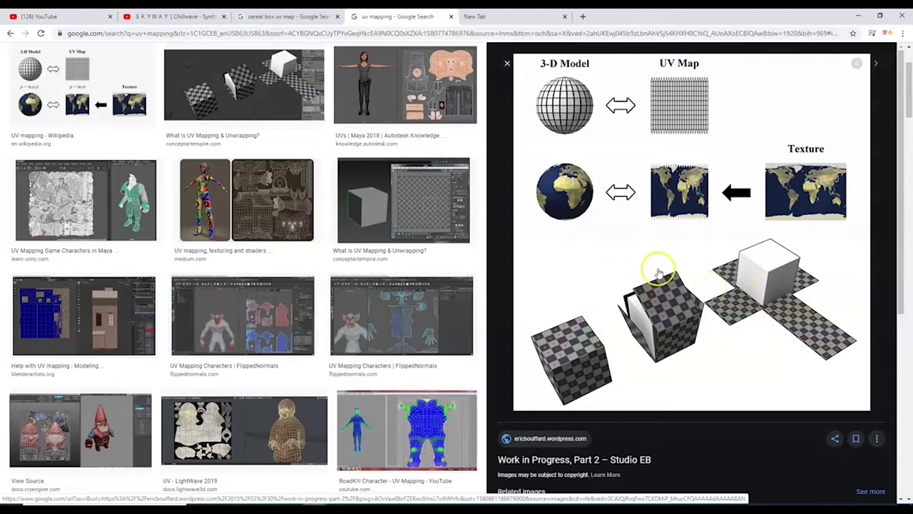
pyautogui.scroll(2, 383, 300)
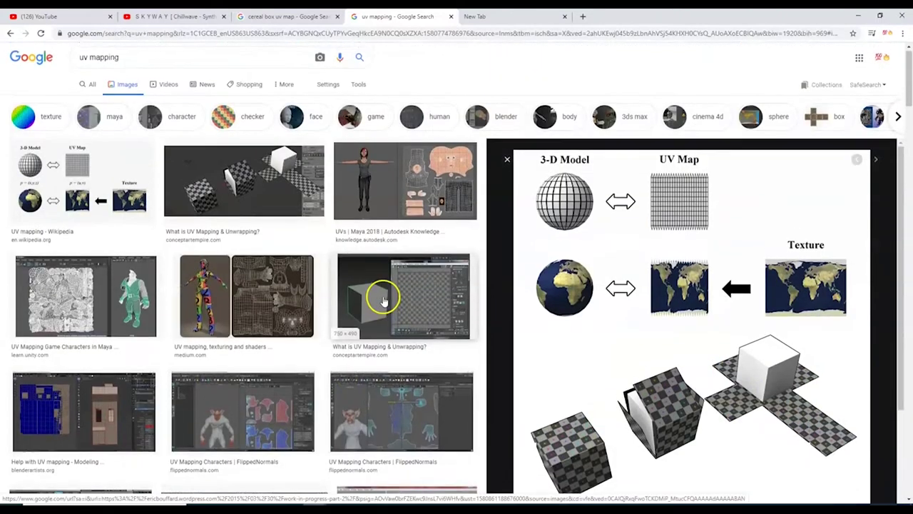
pyautogui.click(396, 208)
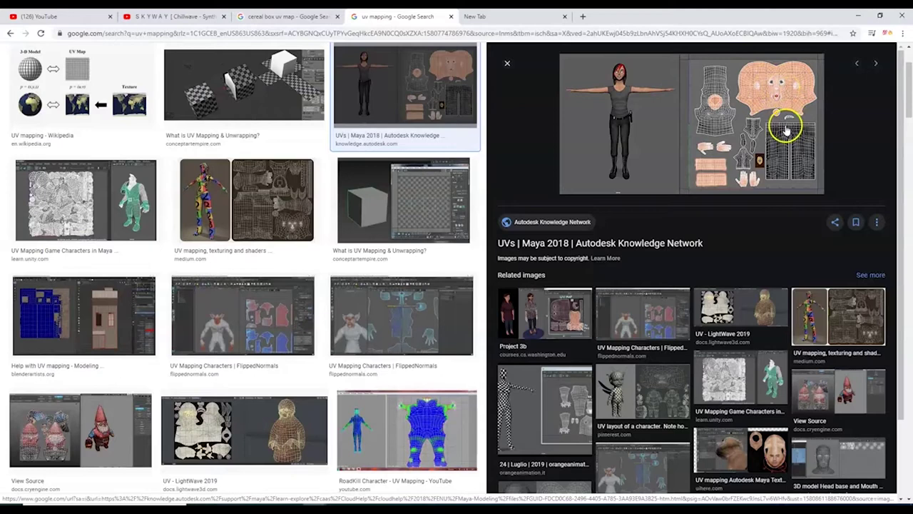
pyautogui.scroll(1, 784, 128)
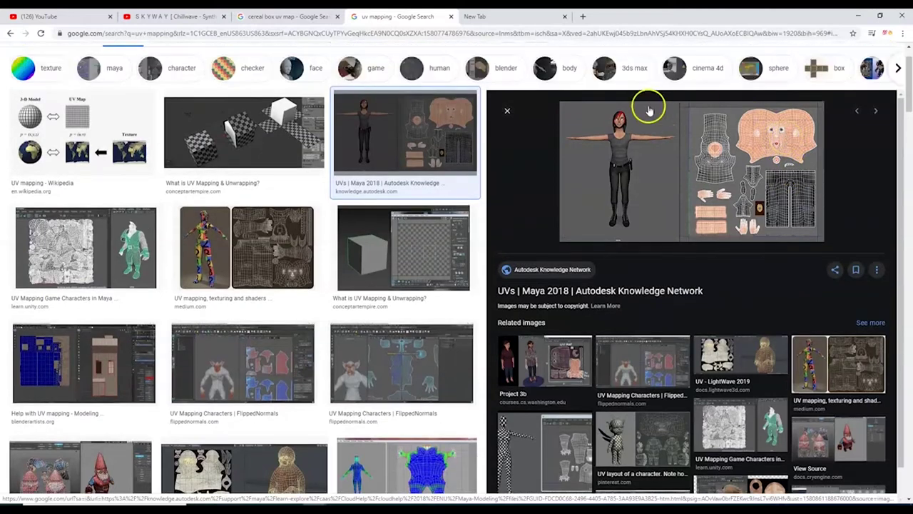
pyautogui.click(76, 125)
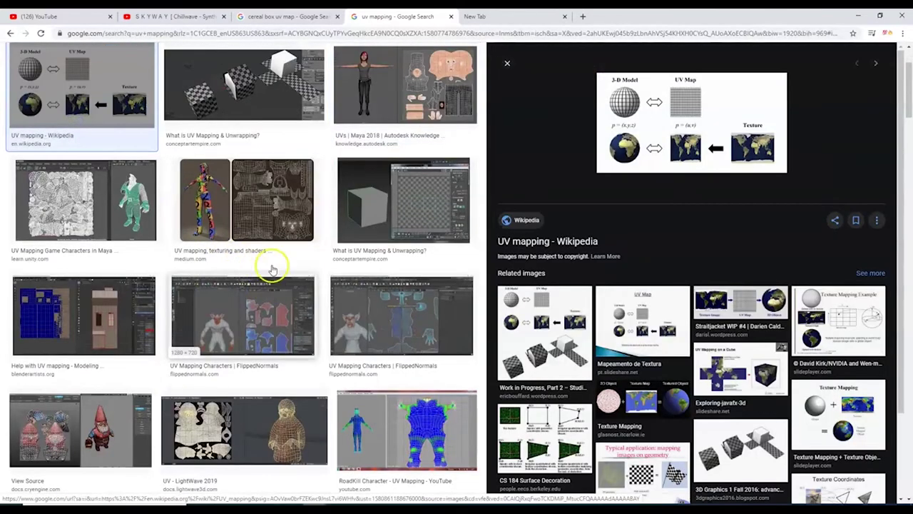
pyautogui.click(283, 16)
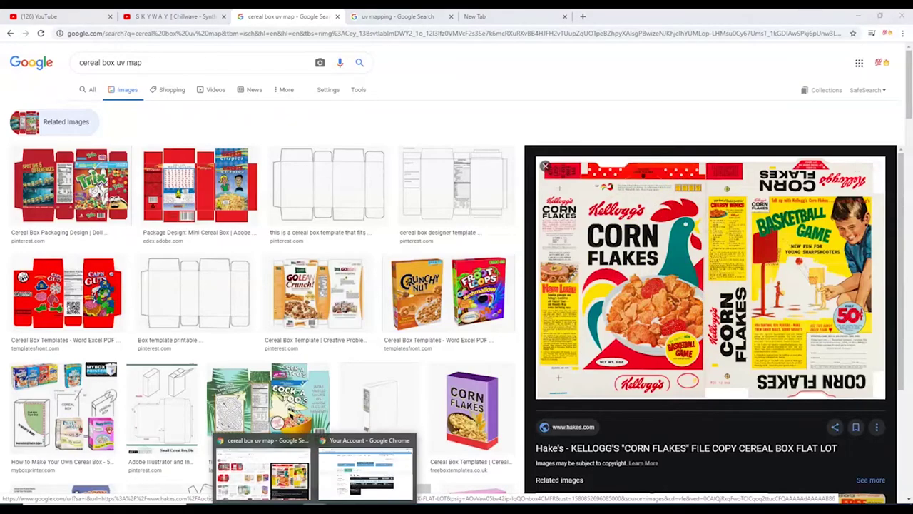
# - Switch to Blender and compare the cube in the Layout and UV Editing workspaces, finishing in UV Editing
pyautogui.click(337, 503)
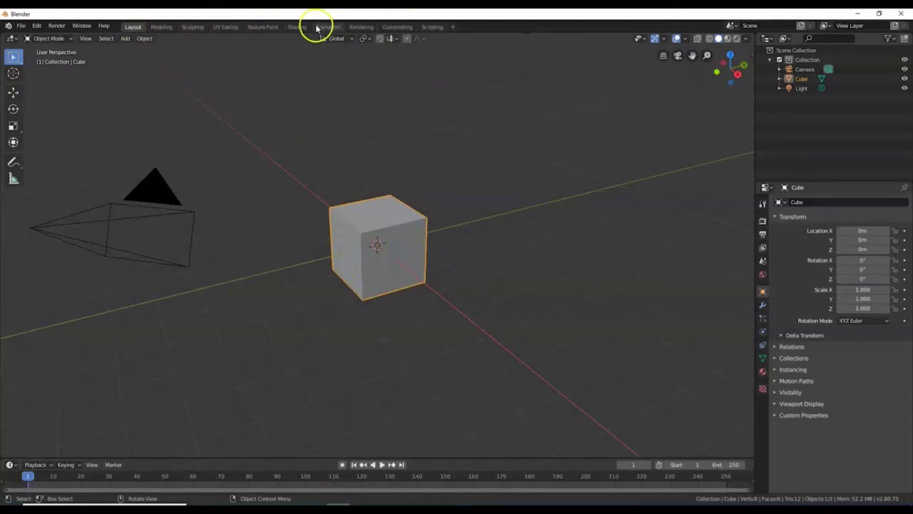
pyautogui.click(227, 26)
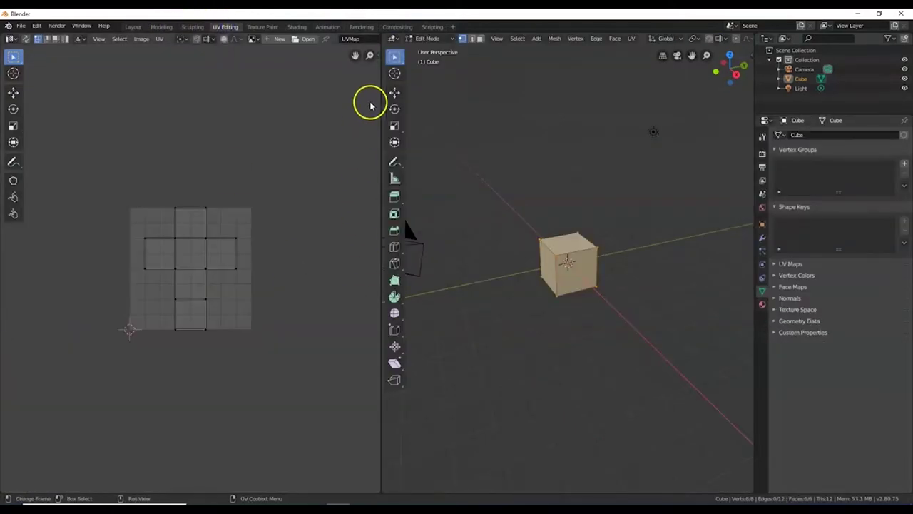
pyautogui.click(134, 27)
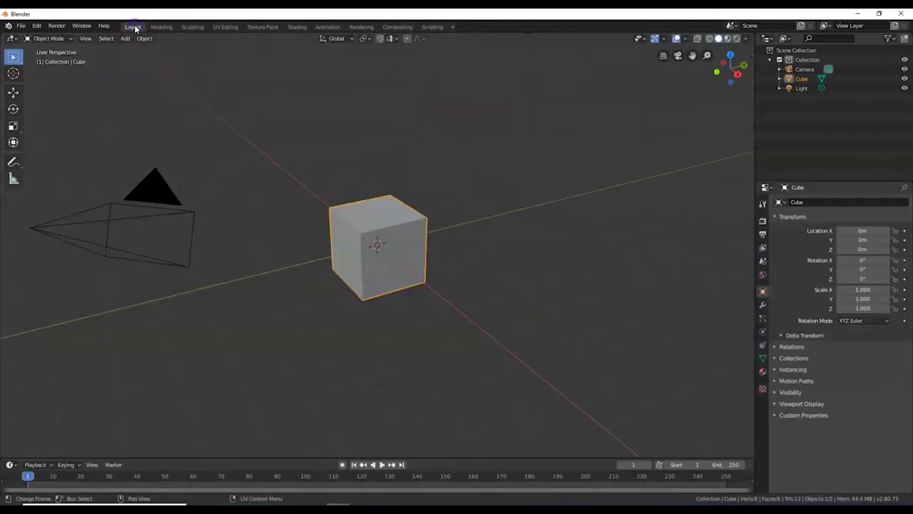
pyautogui.click(224, 27)
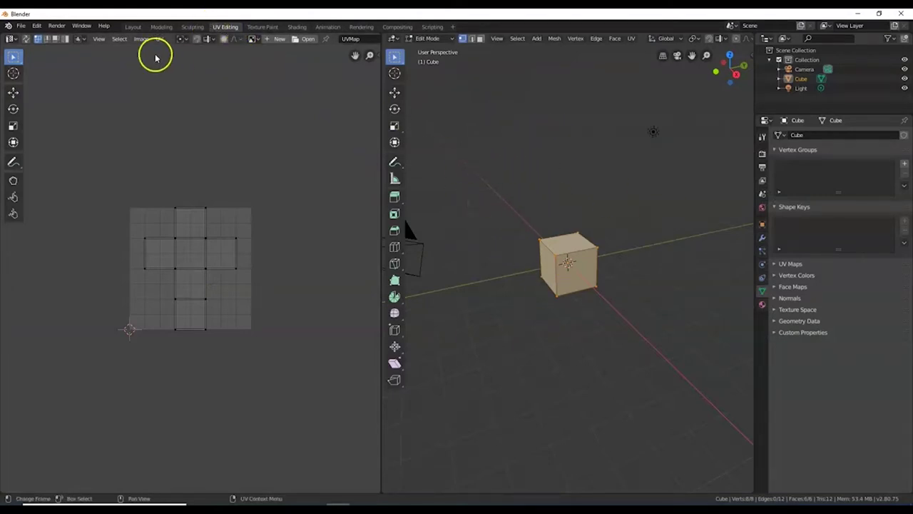
pyautogui.click(133, 26)
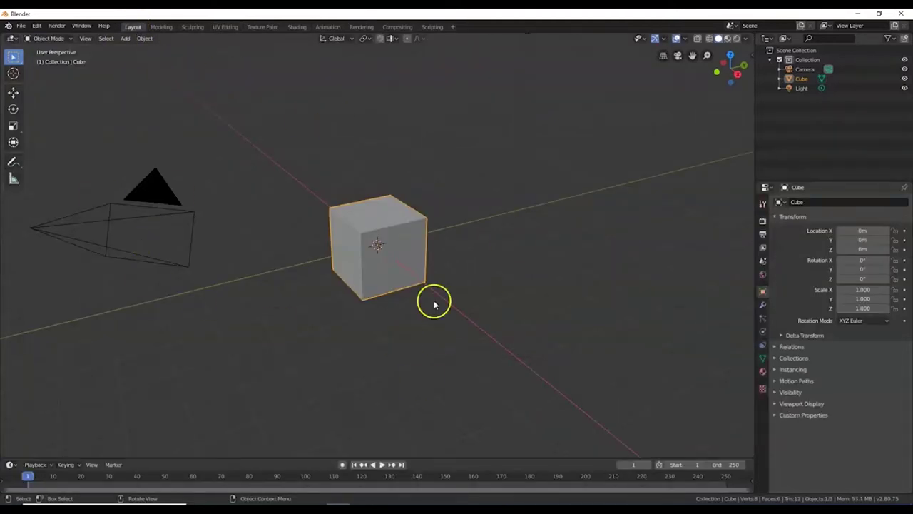
pyautogui.click(224, 27)
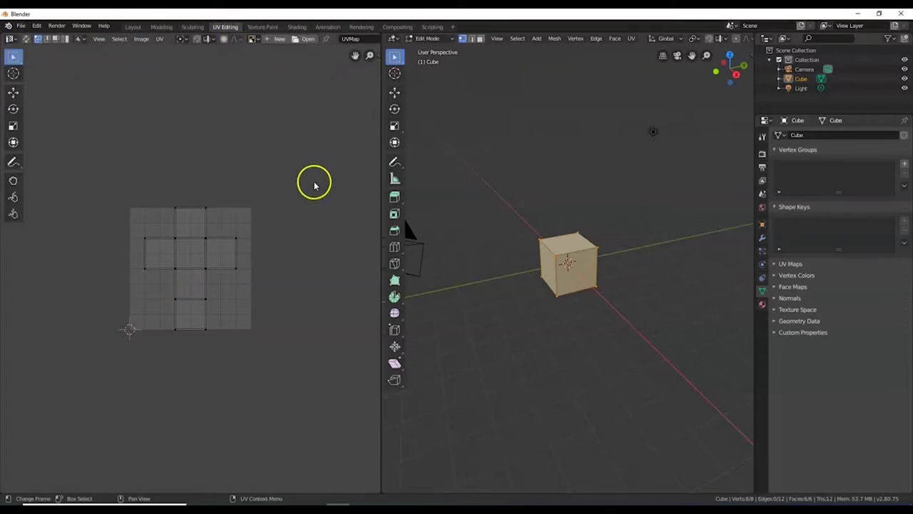
pyautogui.hotkey('ctrl', 'z')
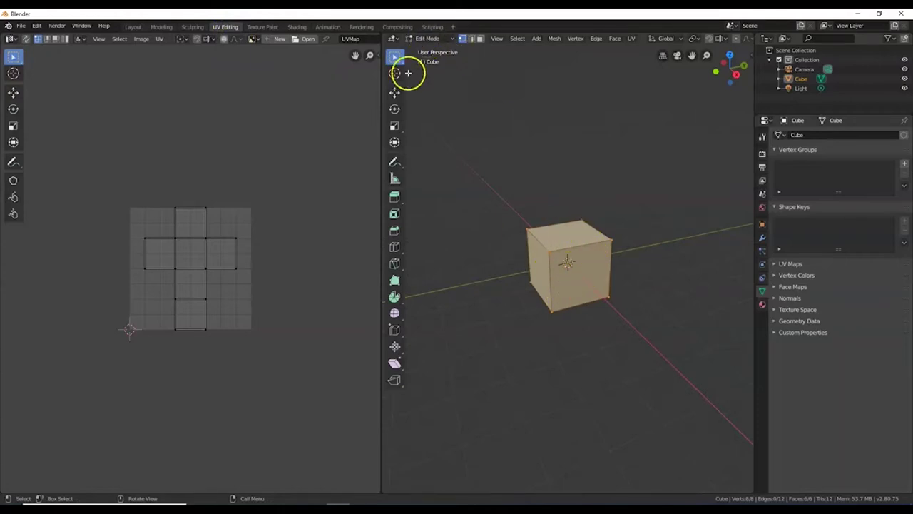
pyautogui.click(133, 26)
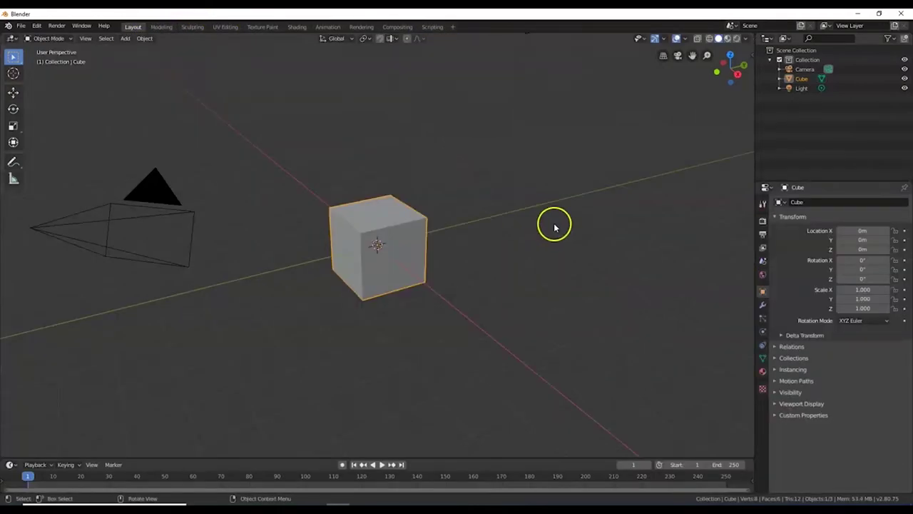
pyautogui.click(222, 26)
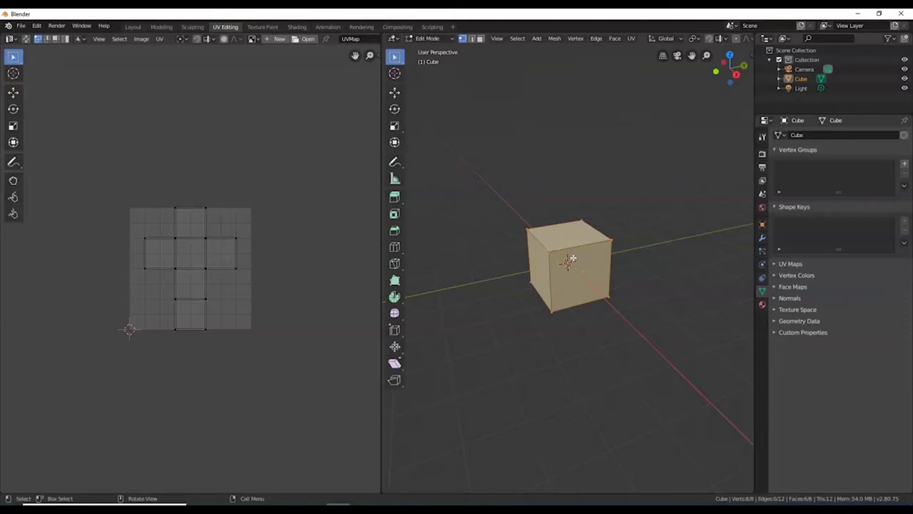
# - Scale the cube mesh by 1.5 along the Z axis
pyautogui.click(582, 255)
pyautogui.press('s')
pyautogui.press('z')
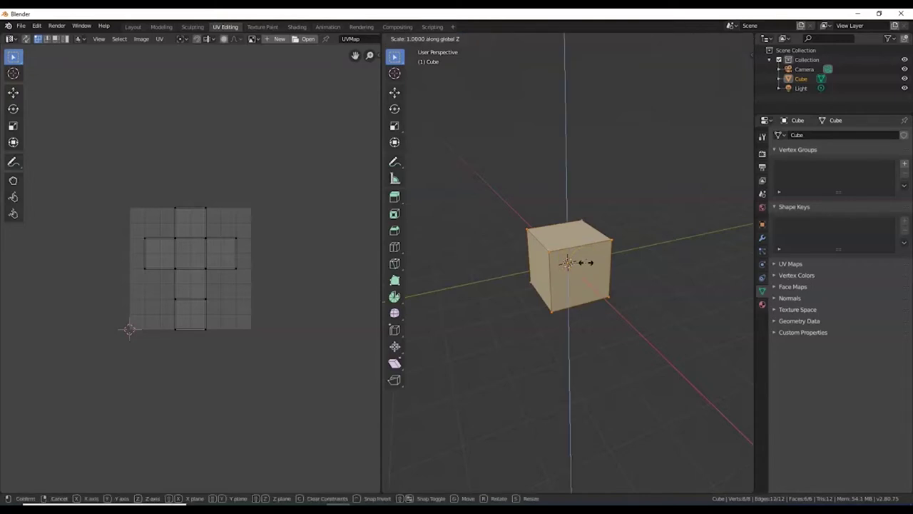
pyautogui.write('1.5')
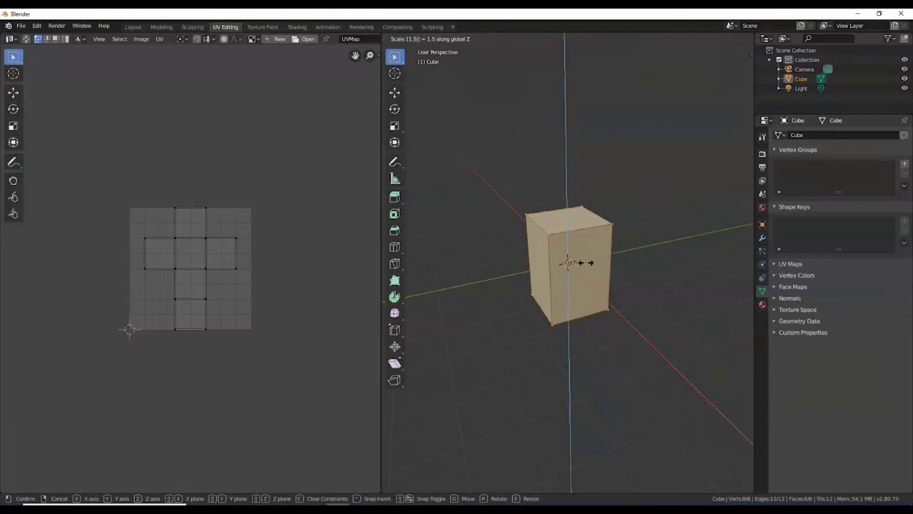
pyautogui.press('Return')
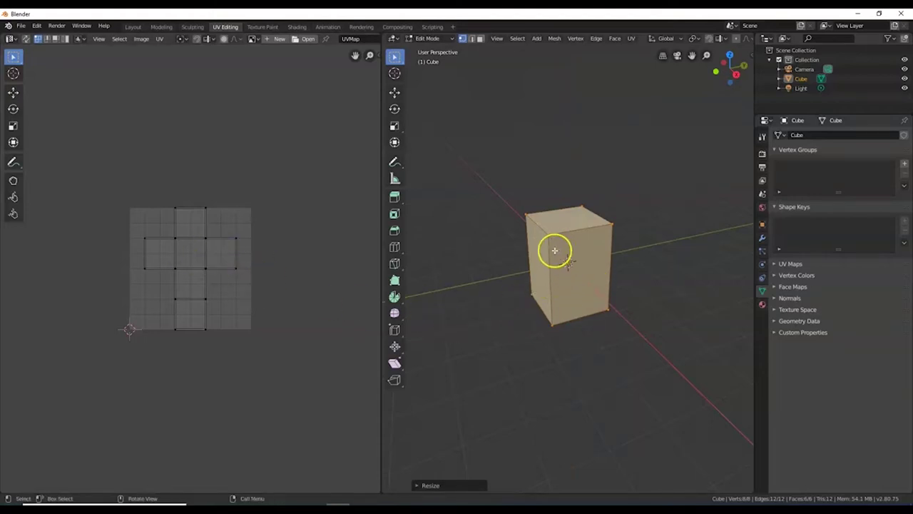
# - Check the top face's UV, reselect the whole mesh and scale it by 0.3 along the Y axis
pyautogui.moveTo(525, 201); pyautogui.dragTo(642, 240)
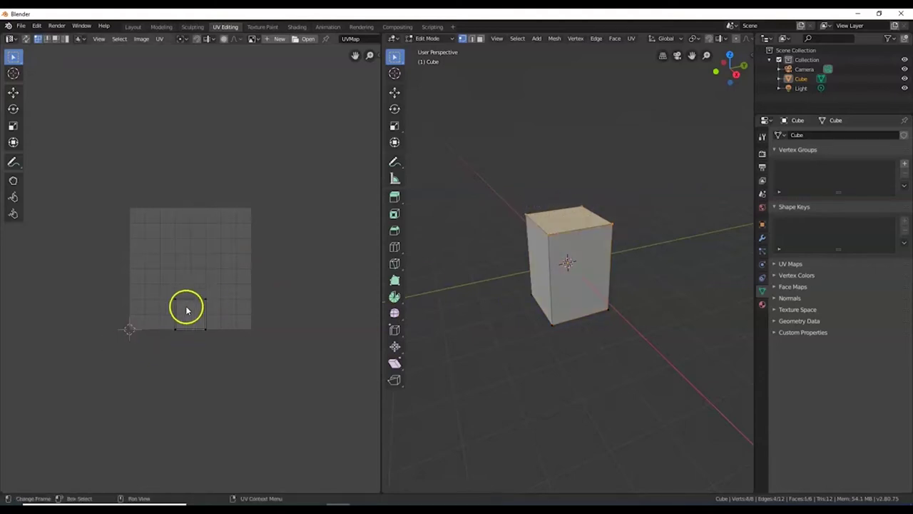
pyautogui.press('a')
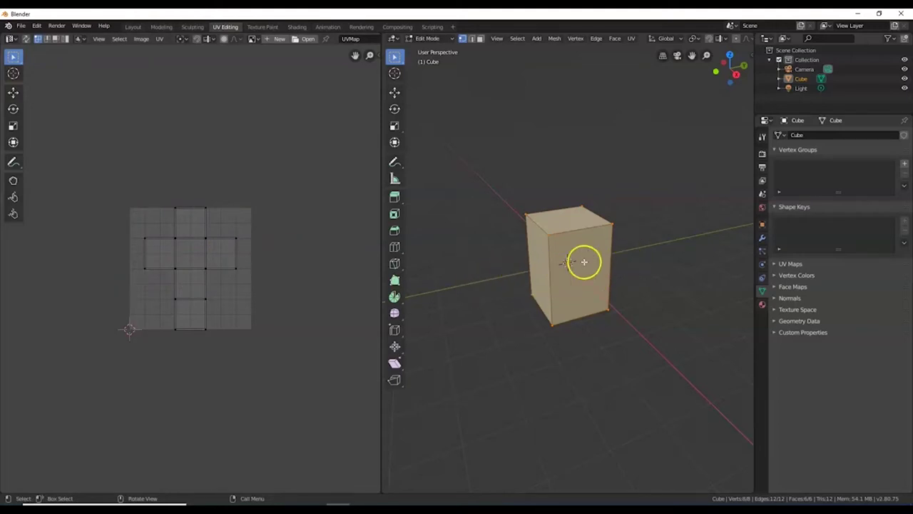
pyautogui.press('s')
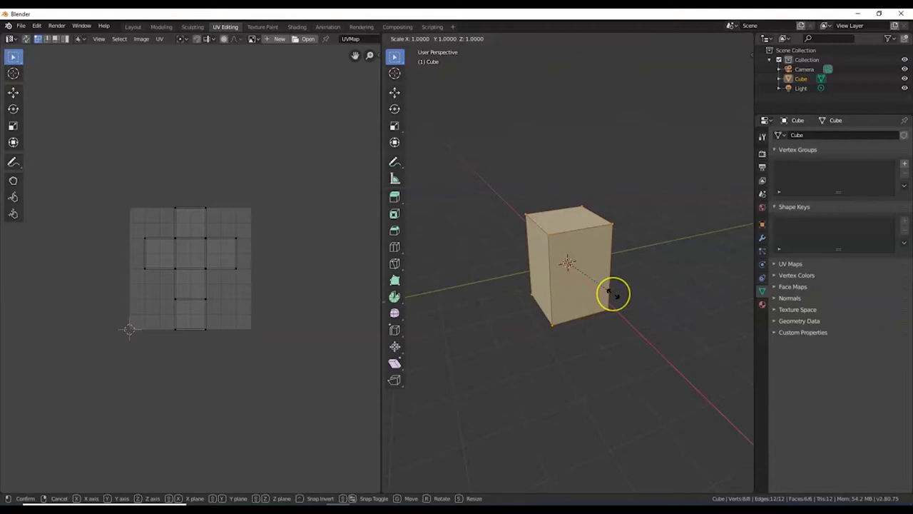
pyautogui.write('y.')
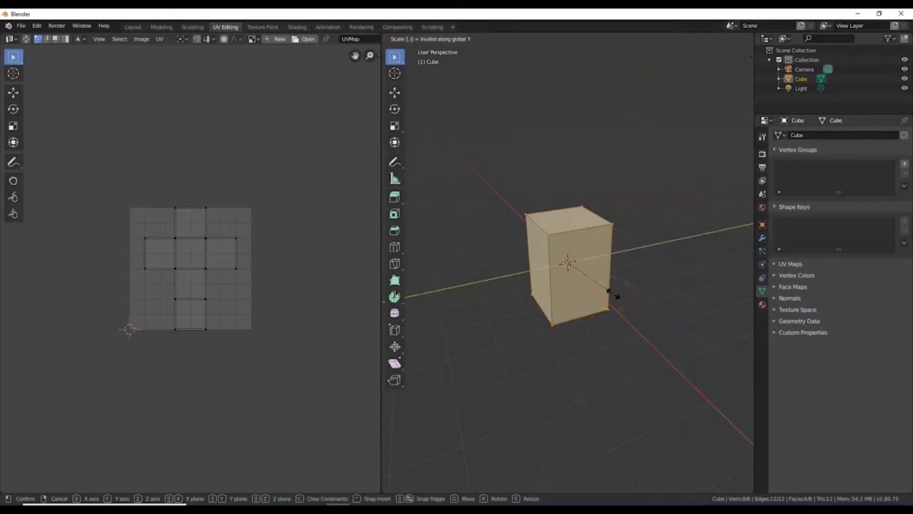
pyautogui.write('3')
pyautogui.press('Return')
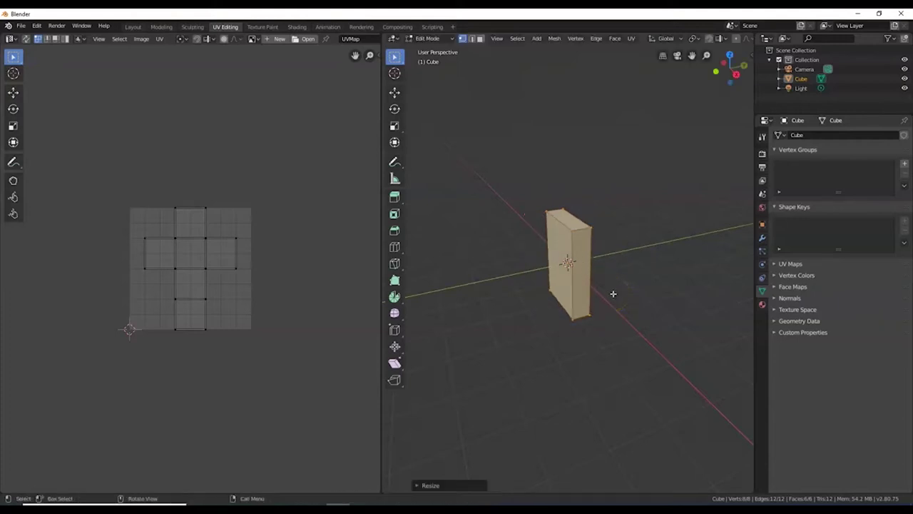
# - Scale the whole box uniformly by 1.5
pyautogui.moveTo(570, 309)
pyautogui.mouseDown(button='middle')
pyautogui.moveTo(632, 281)
pyautogui.moveTo(648, 249)
pyautogui.moveTo(571, 271)
pyautogui.moveTo(573, 310)
pyautogui.moveTo(583, 309)
pyautogui.mouseUp(button='middle')
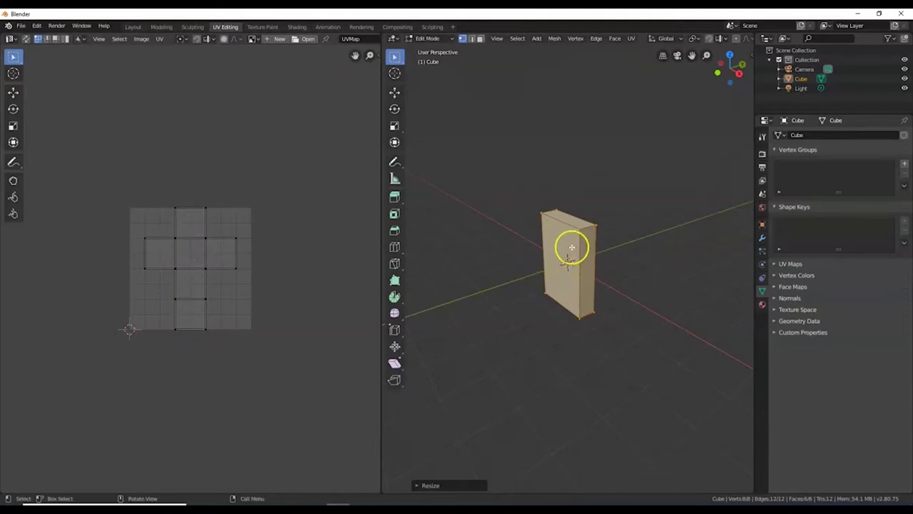
pyautogui.write('s1.5')
pyautogui.press('Return')
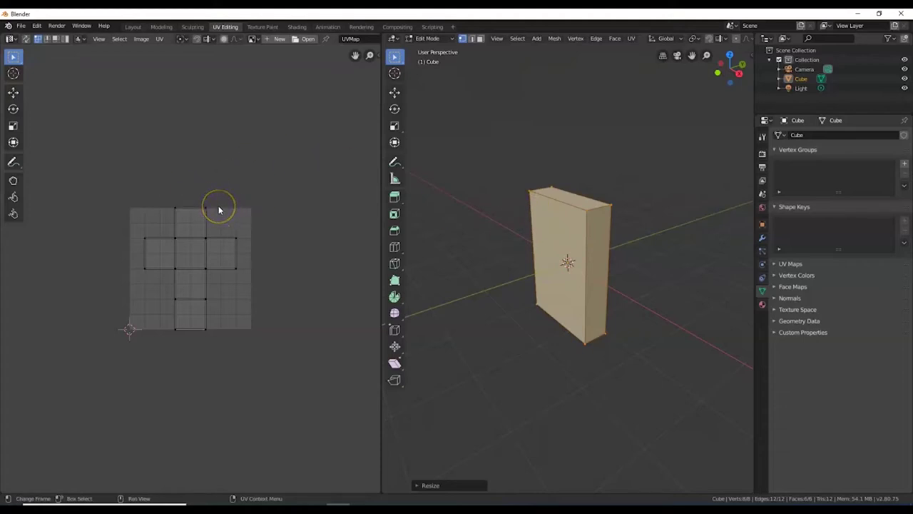
pyautogui.moveTo(207, 197); pyautogui.dragTo(207, 227)
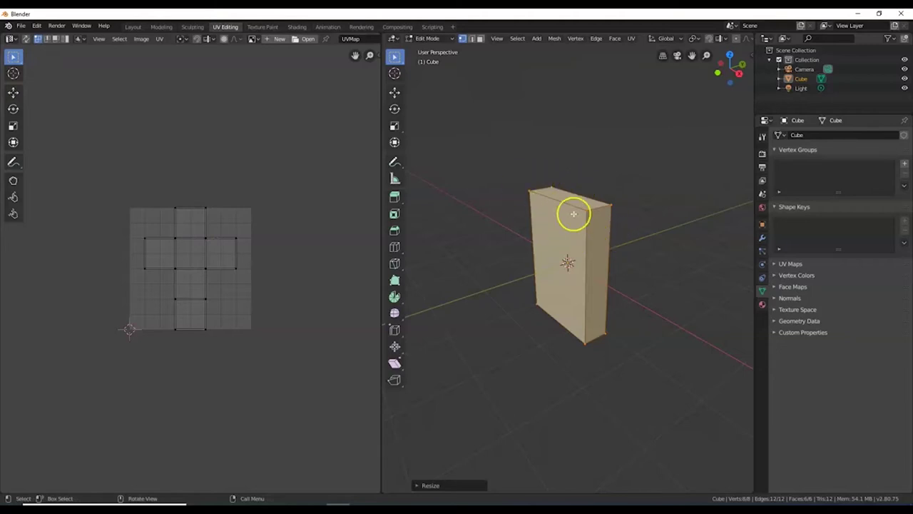
pyautogui.moveTo(574, 214); pyautogui.dragTo(561, 187)
pyautogui.press('u')
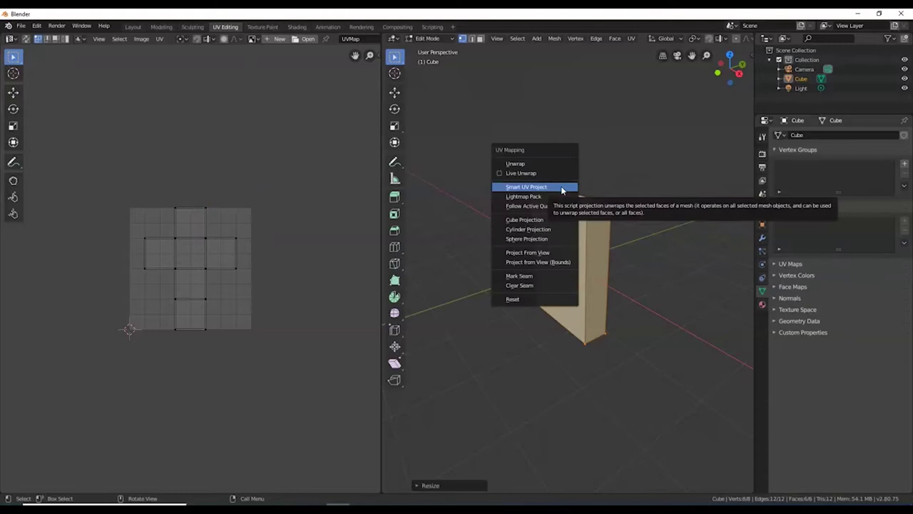
pyautogui.click(542, 187)
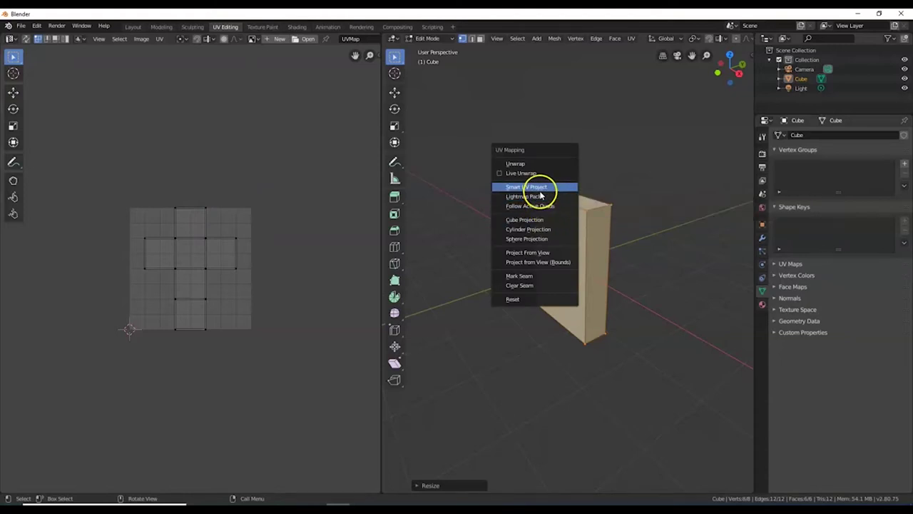
pyautogui.click(523, 164)
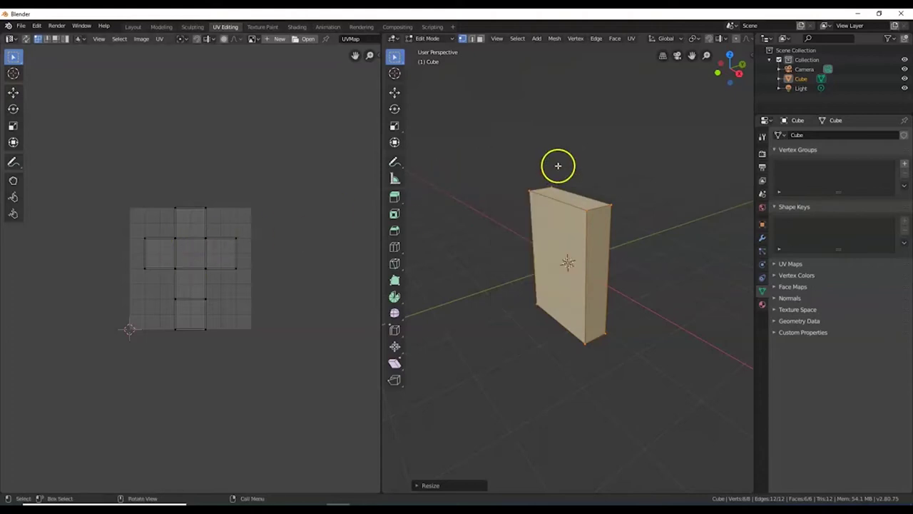
# - Unwrap the selected box with Smart UV Project, using angle limit 66.00, island margin 0.00 and area weight 0.00
pyautogui.press('u')
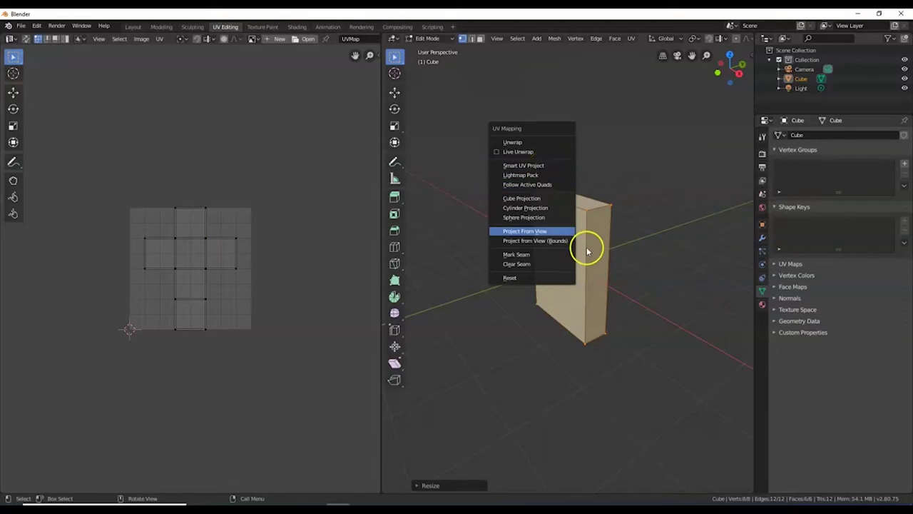
pyautogui.click(531, 168)
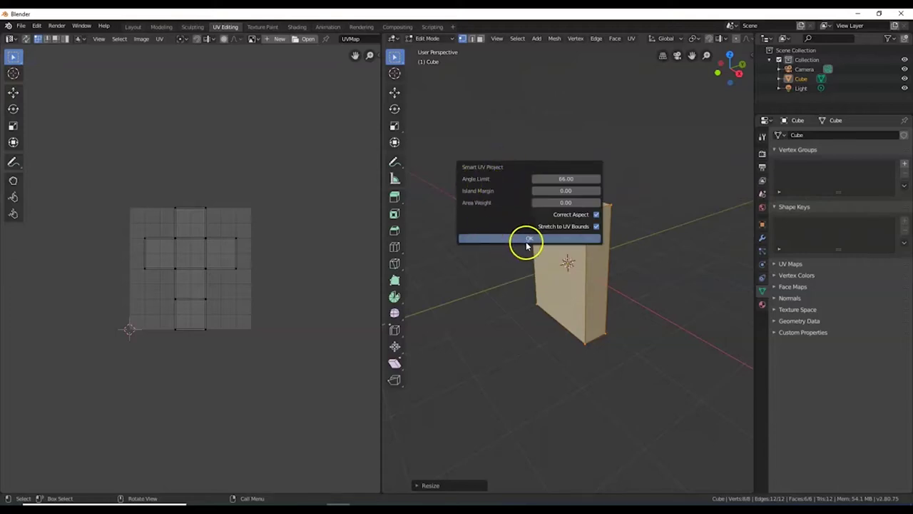
pyautogui.click(534, 240)
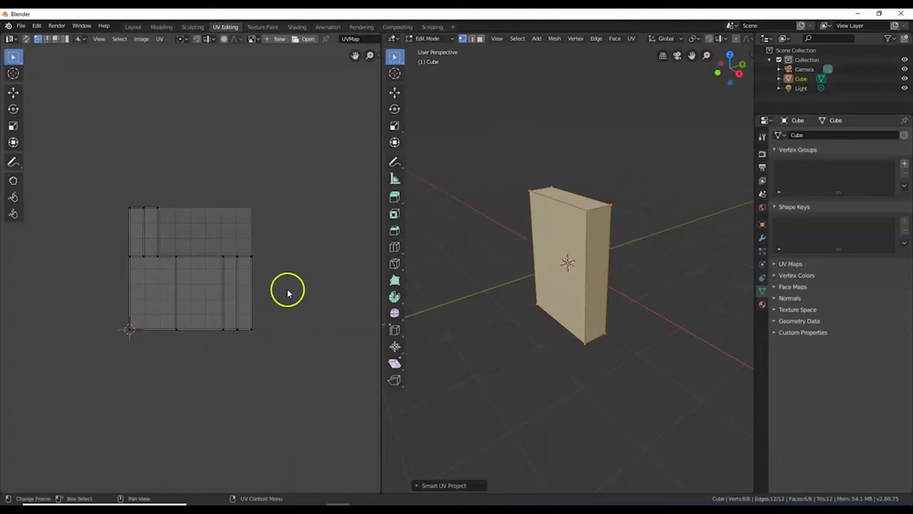
# - Switch to the browser's UV mapping image results and change the image search to "uv map cereal box"
pyautogui.moveTo(317, 507)
pyautogui.click(298, 478)
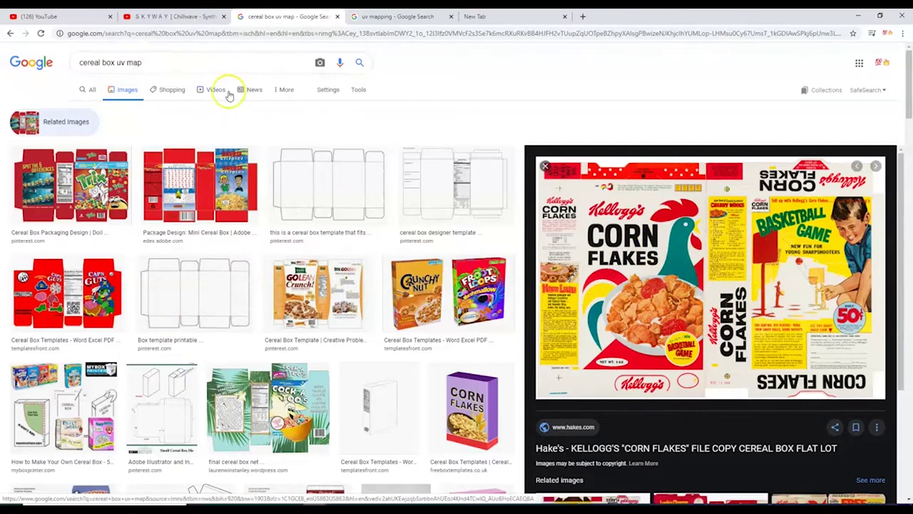
pyautogui.click(394, 16)
pyautogui.scroll(2, 214, 228)
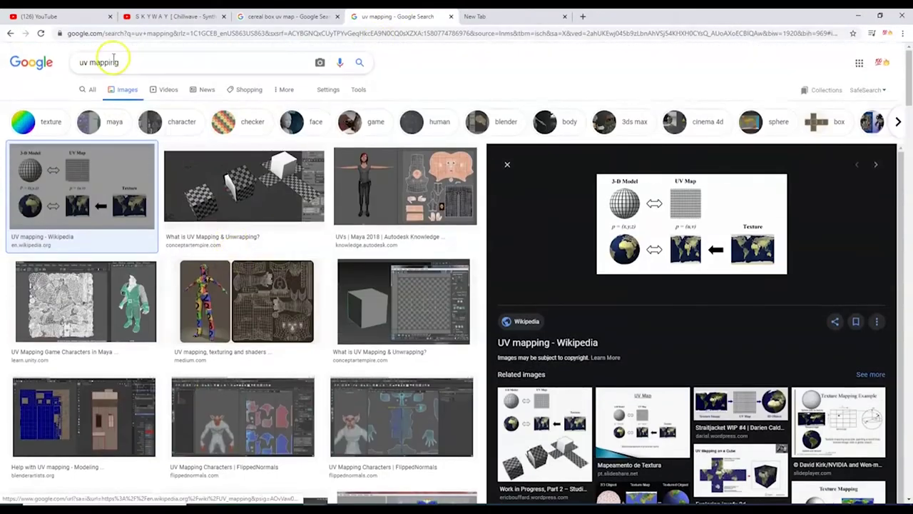
pyautogui.moveTo(109, 62); pyautogui.dragTo(143, 61)
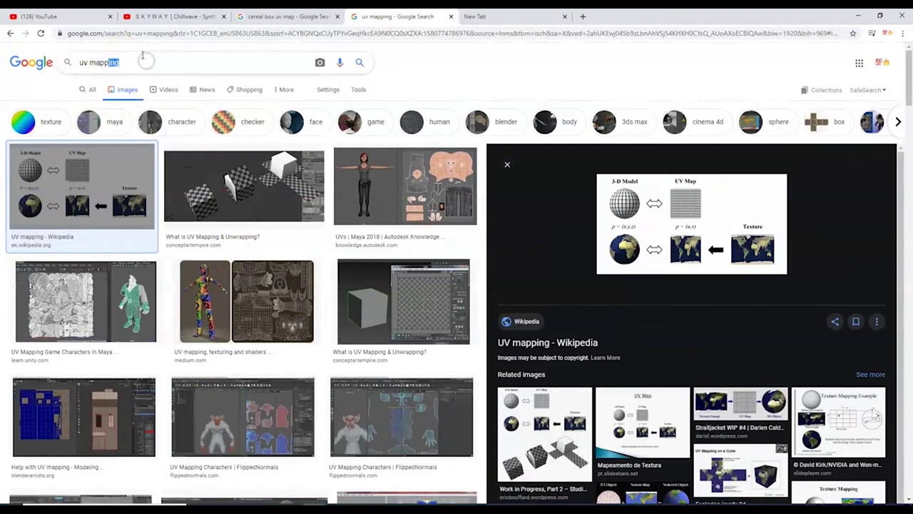
pyautogui.press('BackSpace')
pyautogui.press('BackSpace')
pyautogui.write('cerea')
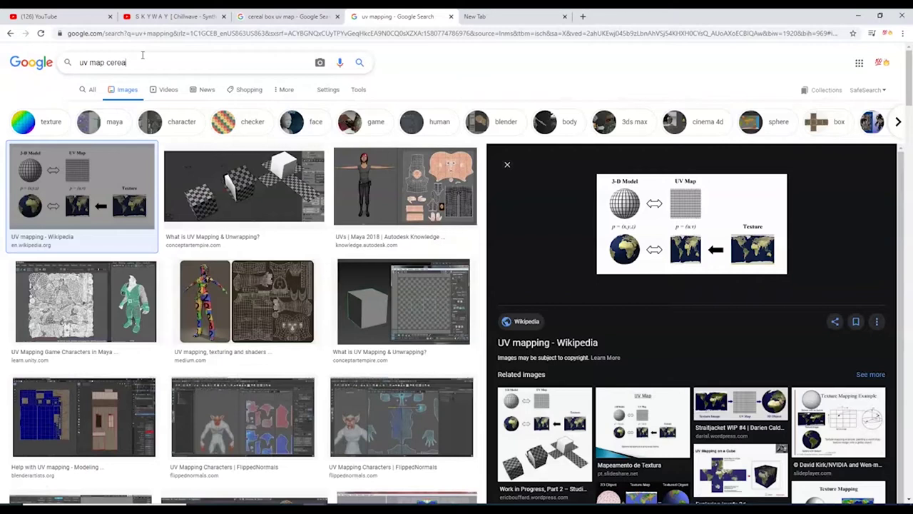
pyautogui.write('l box')
pyautogui.press('Return')
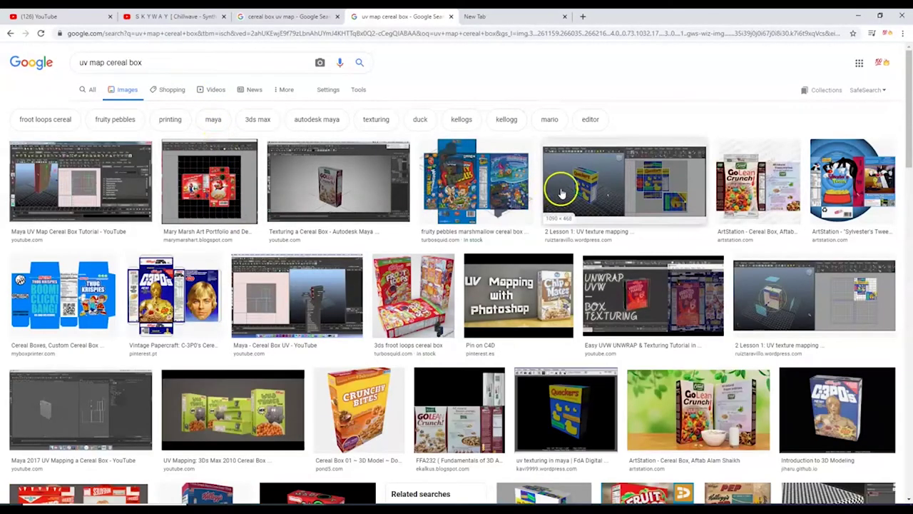
# - Examine the flat cereal box layouts among the image results, including the Mario's, GoLean Crunch and Kellogg's Corn Flakes boxes, and browse their related images
pyautogui.click(227, 185)
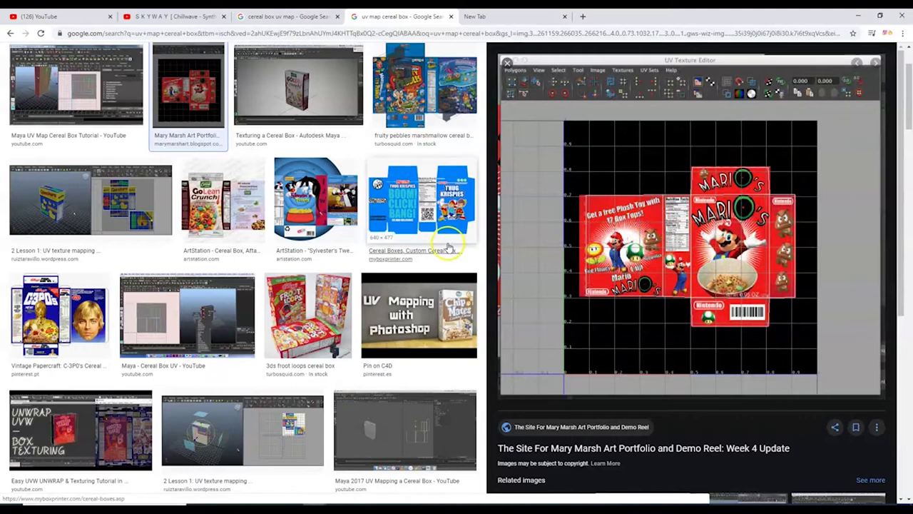
pyautogui.click(254, 223)
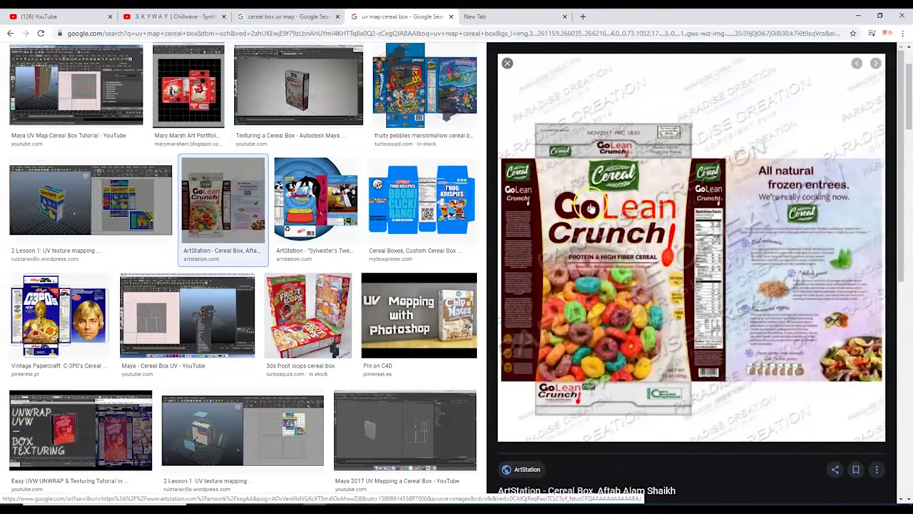
pyautogui.scroll(-5, 689, 240)
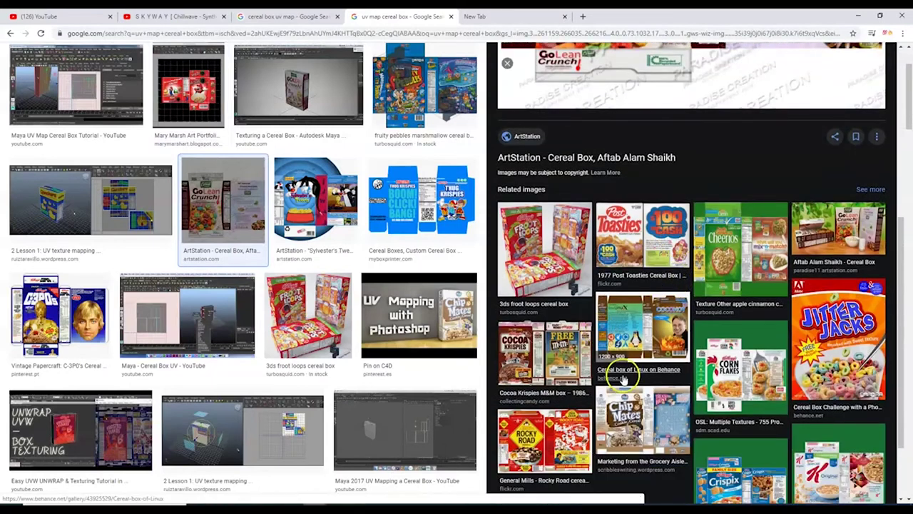
pyautogui.scroll(5, 742, 303)
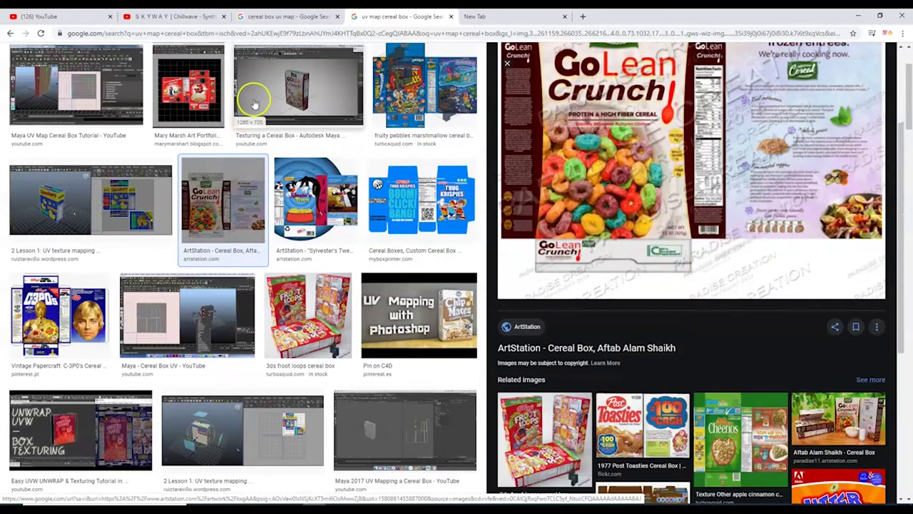
pyautogui.scroll(-5, 651, 184)
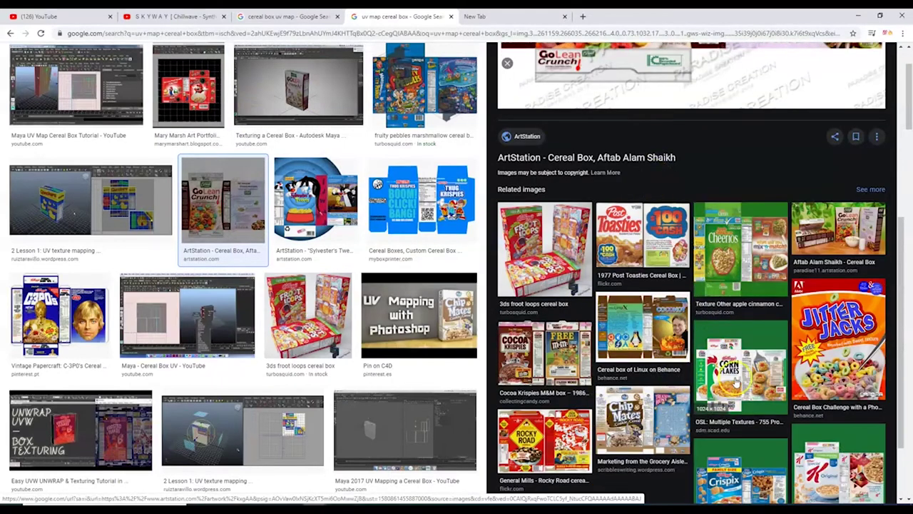
pyautogui.click(710, 407)
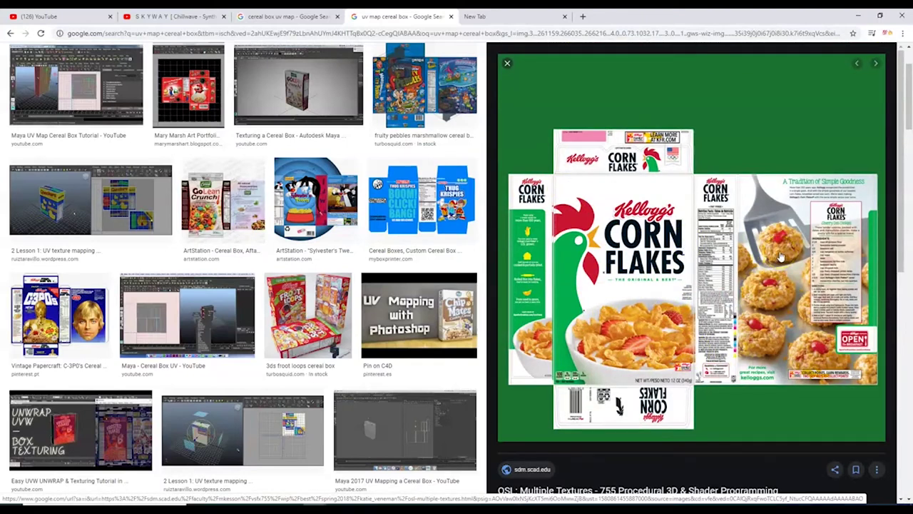
pyautogui.scroll(-2, 781, 257)
pyautogui.scroll(-5, 780, 257)
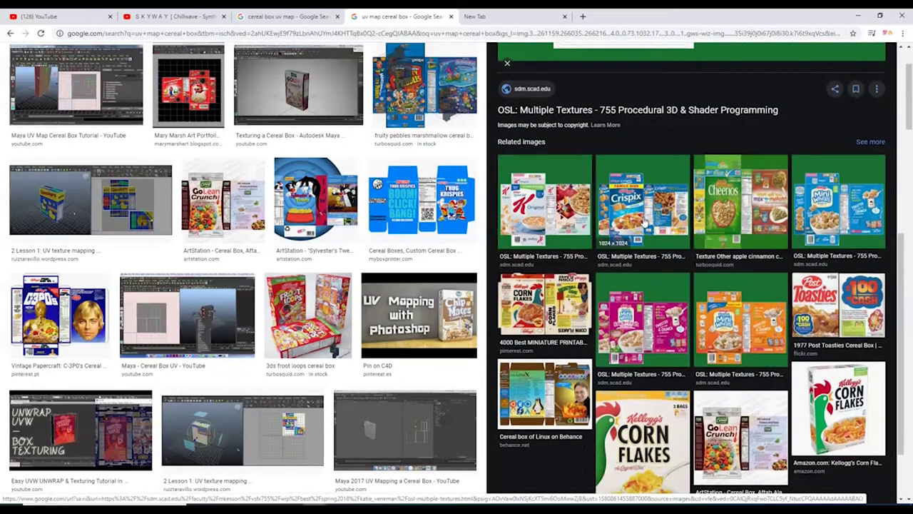
pyautogui.scroll(-2, 644, 221)
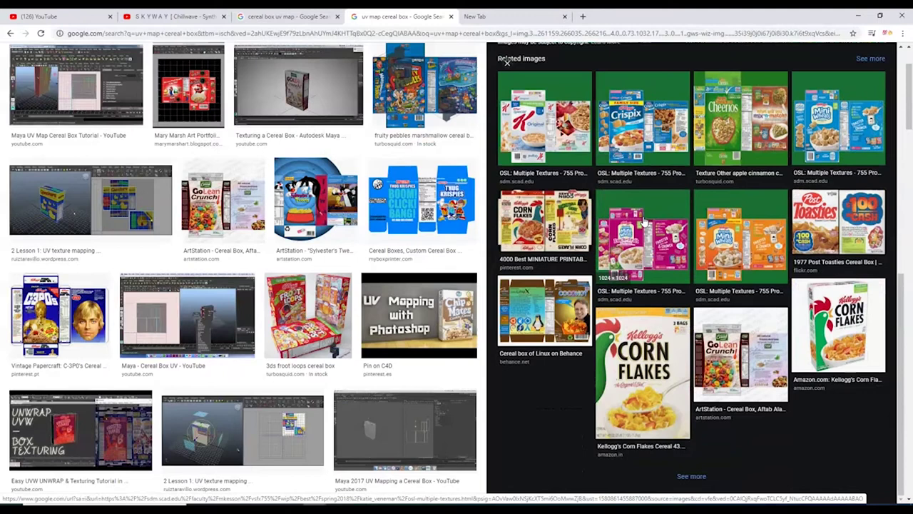
pyautogui.click(643, 222)
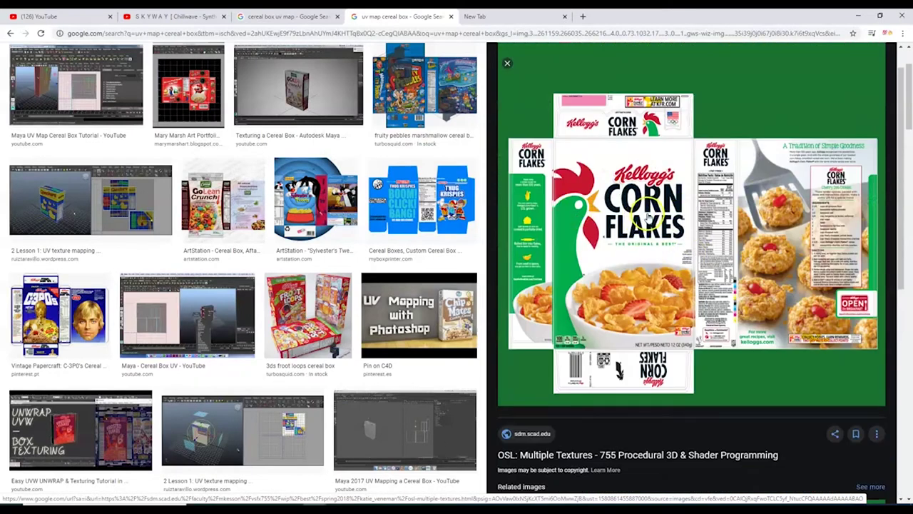
# - From the "cereal box uv map" results, save the vintage Kellogg's Corn Flakes flat image to the Desktop as "Kelloggs Corn Flakes UV Map"
pyautogui.click(285, 16)
pyautogui.scroll(-3, 680, 342)
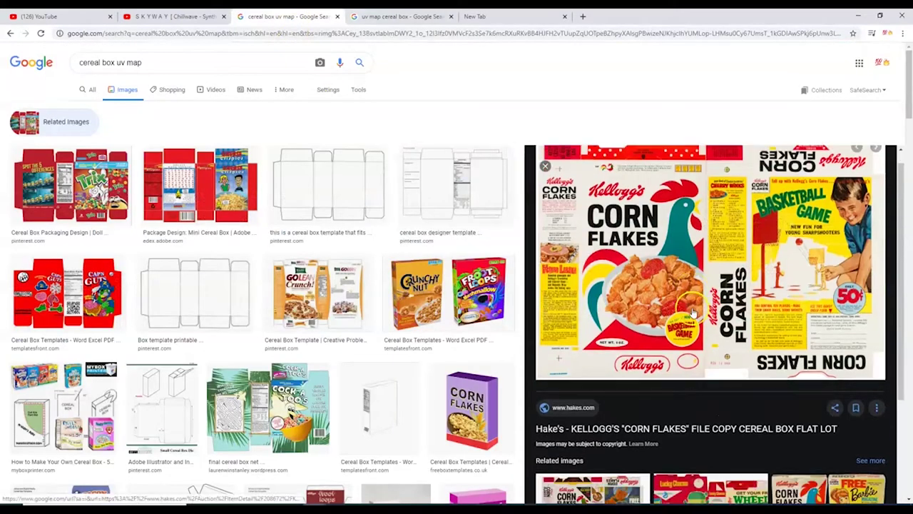
pyautogui.scroll(3, 727, 214)
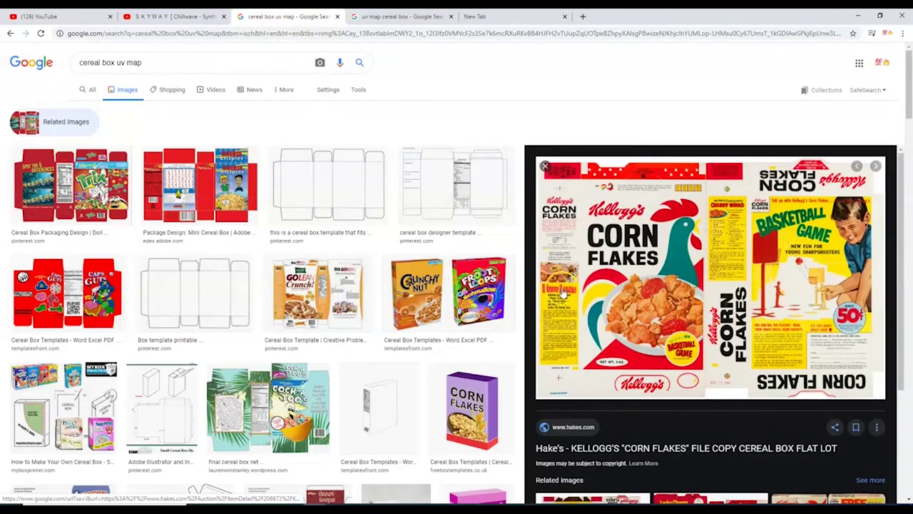
pyautogui.rightClick(685, 255)
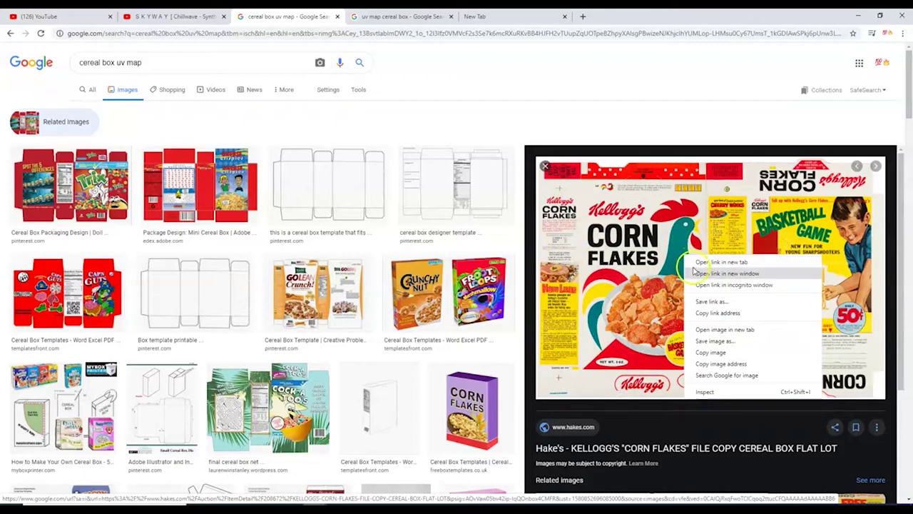
pyautogui.click(699, 344)
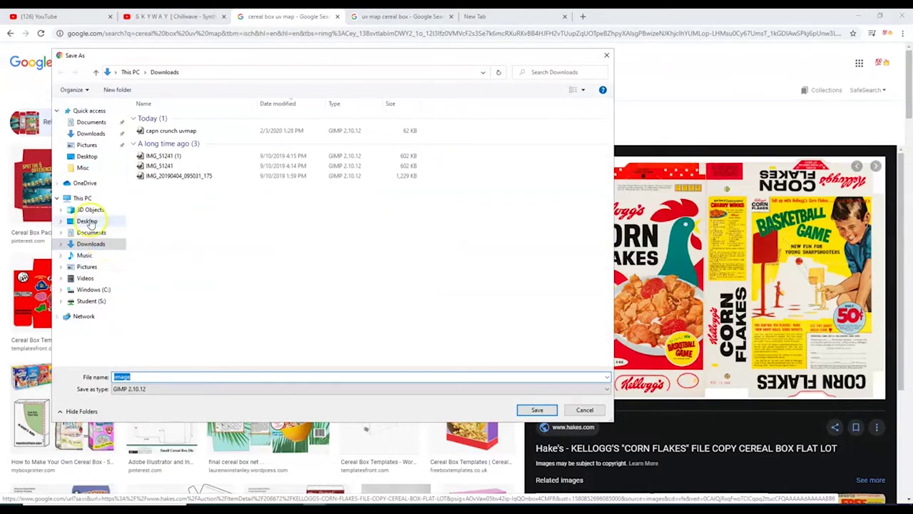
pyautogui.click(88, 222)
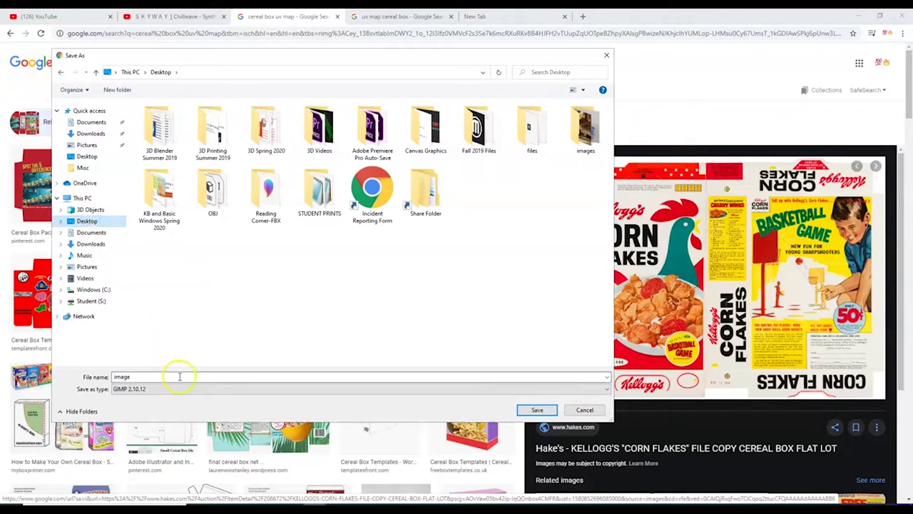
pyautogui.click(150, 377)
pyautogui.moveTo(149, 376); pyautogui.dragTo(90, 377)
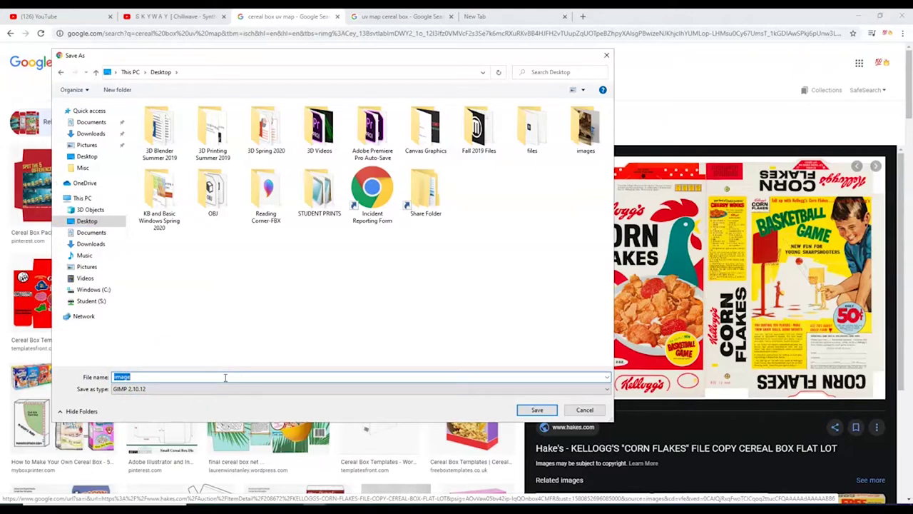
pyautogui.write('Kelloggs')
pyautogui.moveTo(460, 57); pyautogui.dragTo(436, 59)
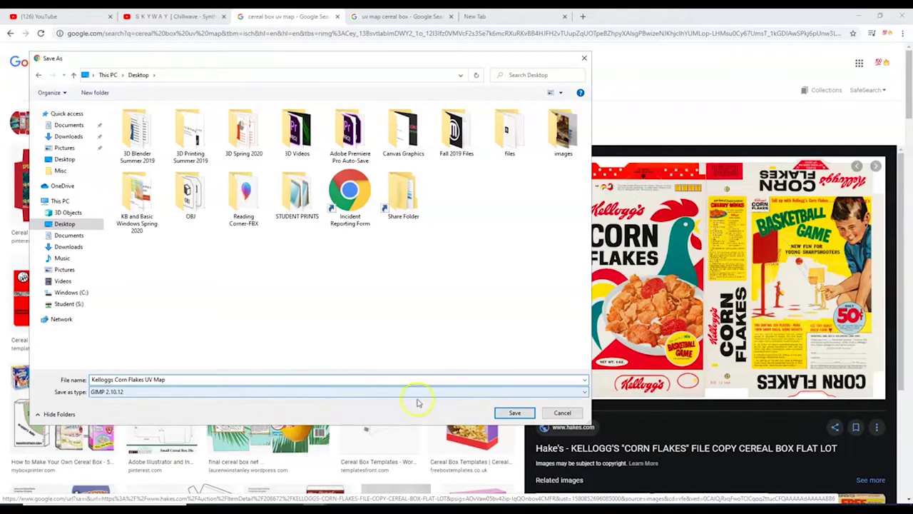
pyautogui.click(516, 413)
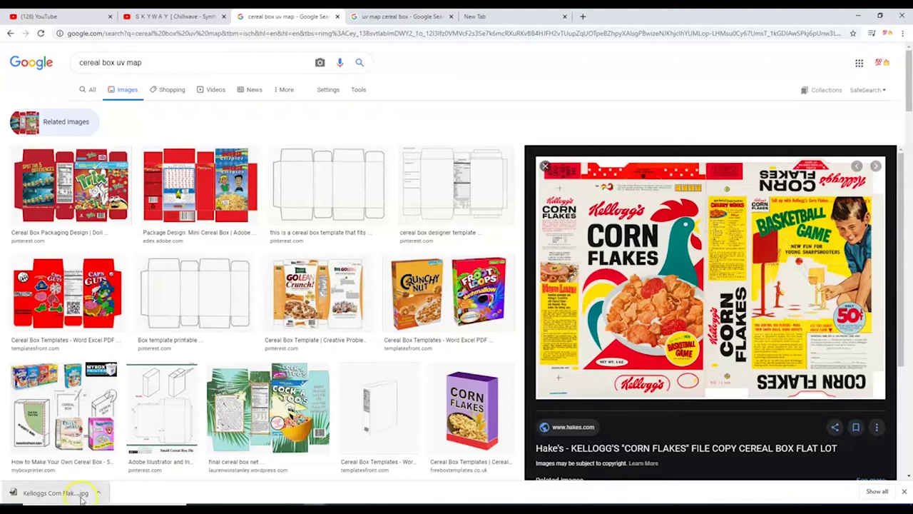
# - Switch to Blender and open Kelloggs Corn Flakes UV Map.jpg from the Desktop as the image behind the box's UV layout
pyautogui.click(57, 493)
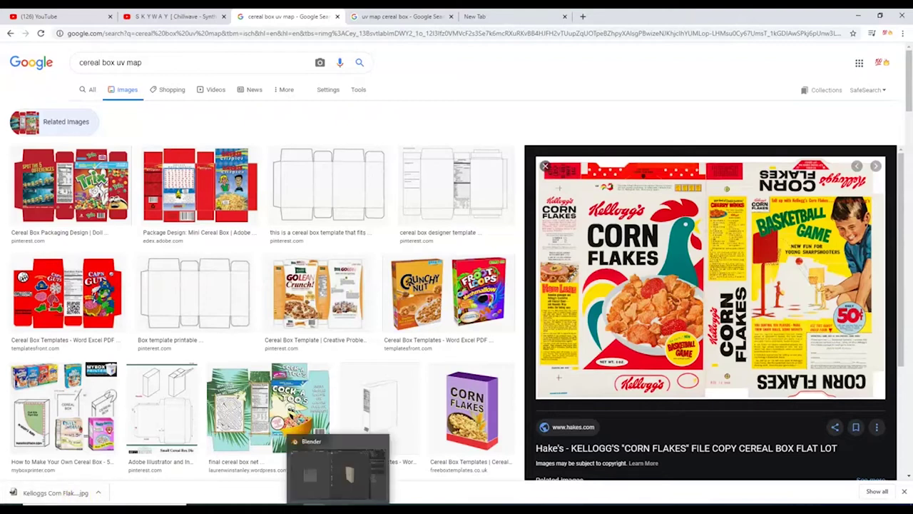
pyautogui.click(339, 464)
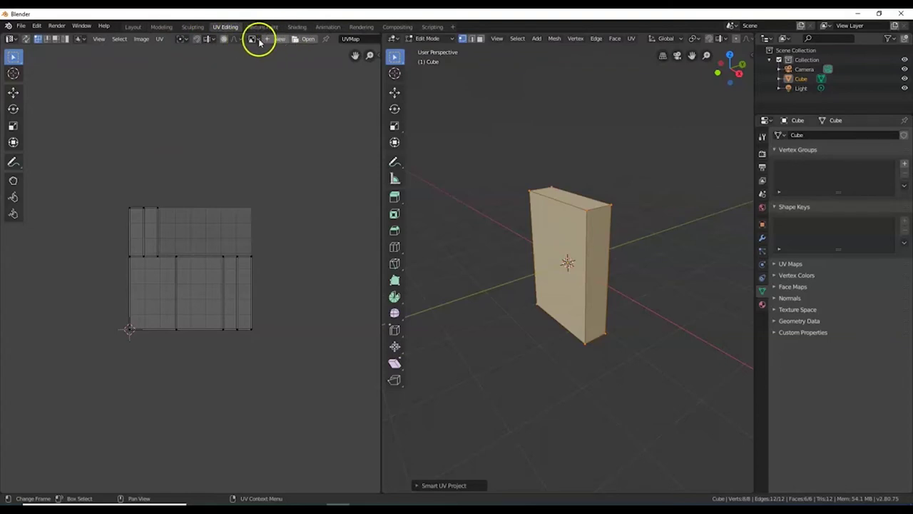
pyautogui.hscroll(2, 269, 39)
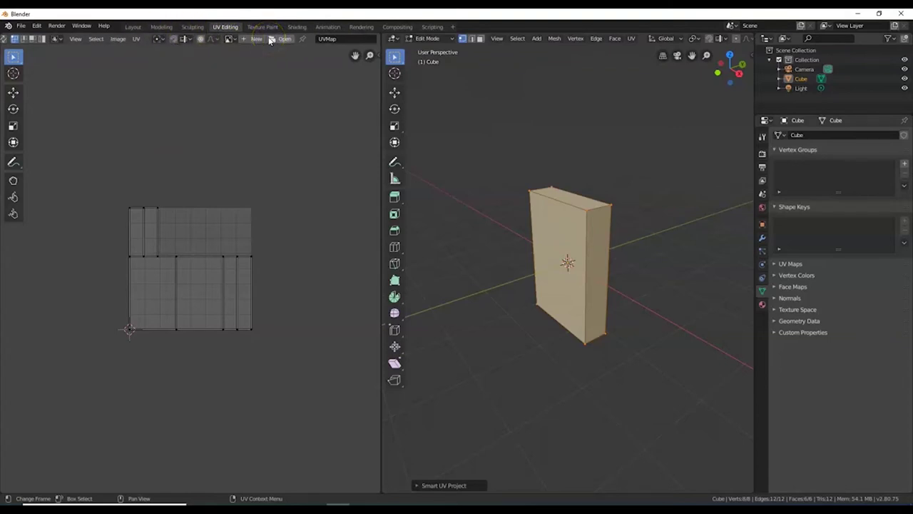
pyautogui.hscroll(-2, 270, 40)
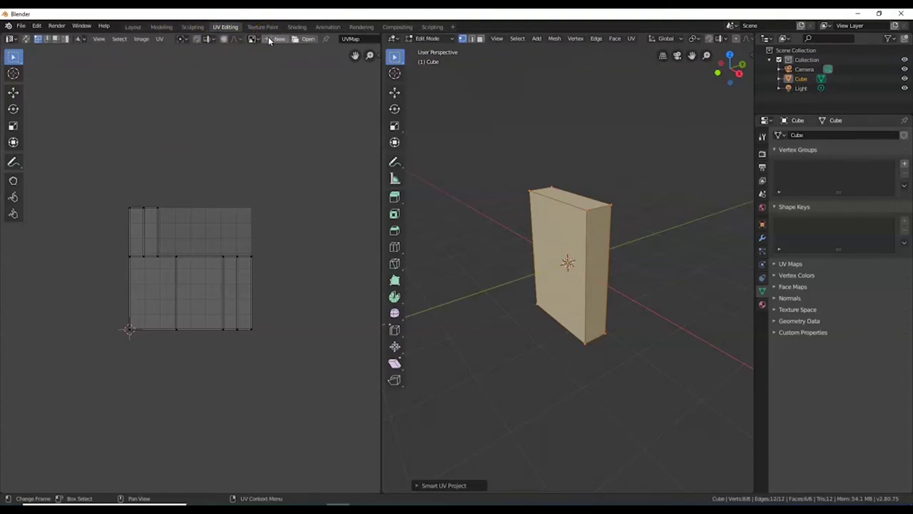
pyautogui.click(308, 39)
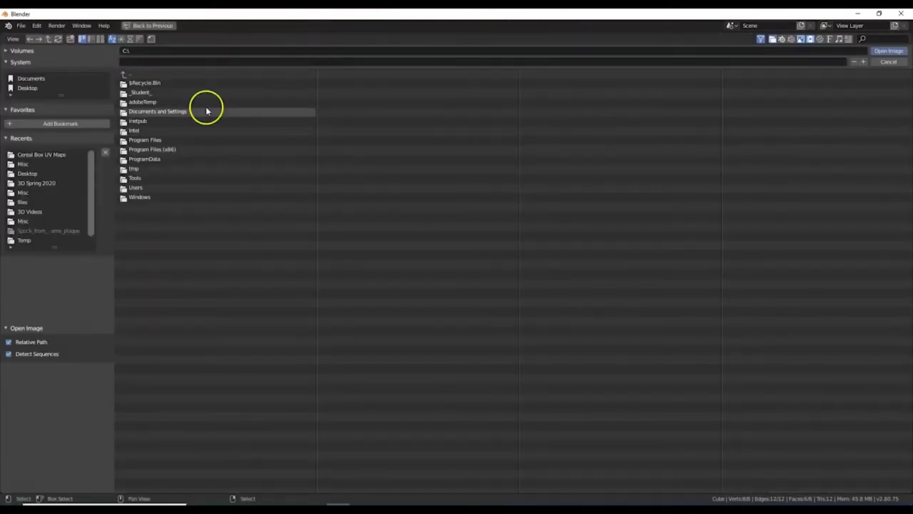
pyautogui.click(28, 89)
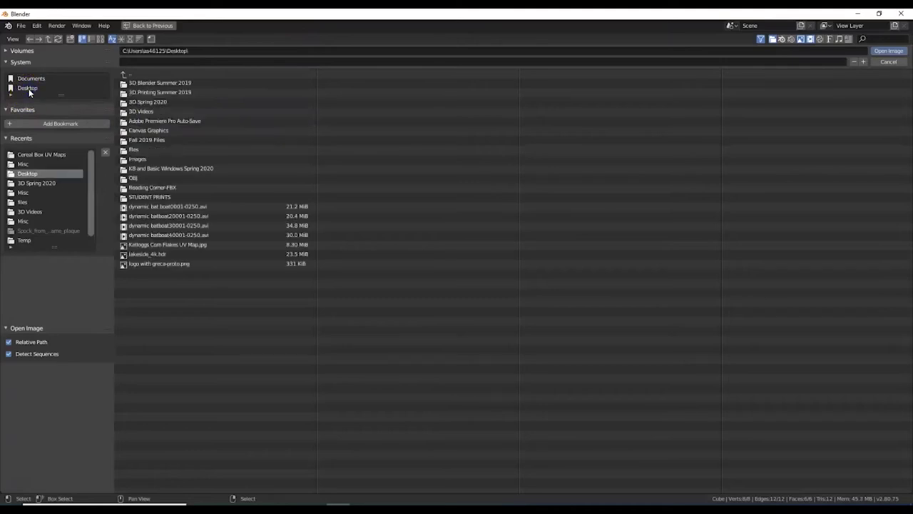
pyautogui.doubleClick(171, 244)
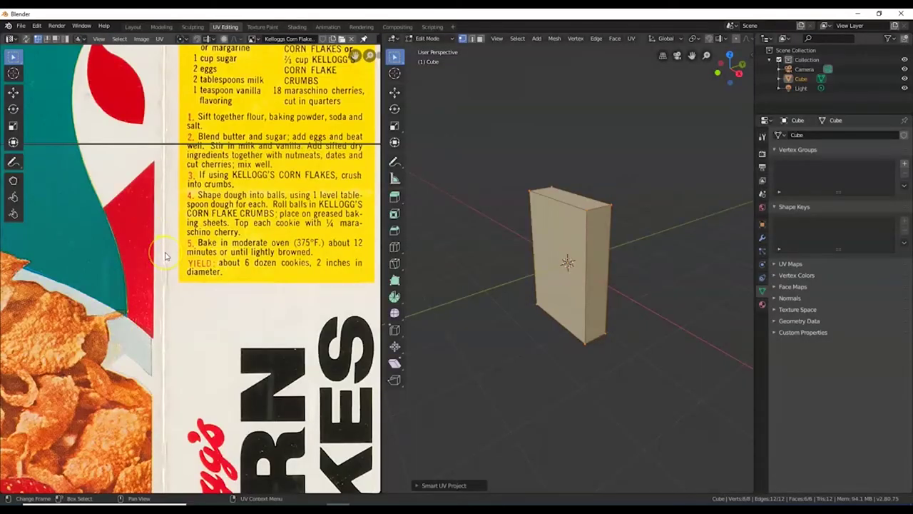
pyautogui.scroll(-2, 165, 255)
pyautogui.scroll(-6, 175, 249)
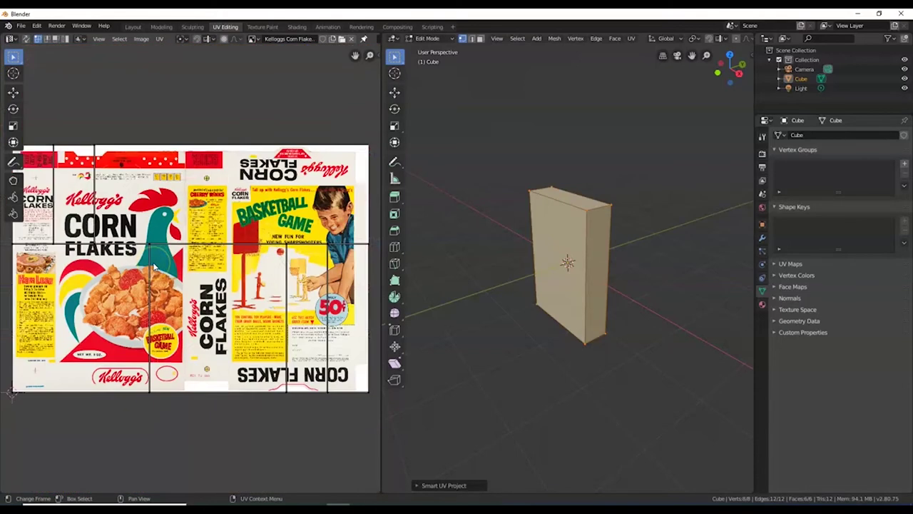
pyautogui.scroll(2, 154, 266)
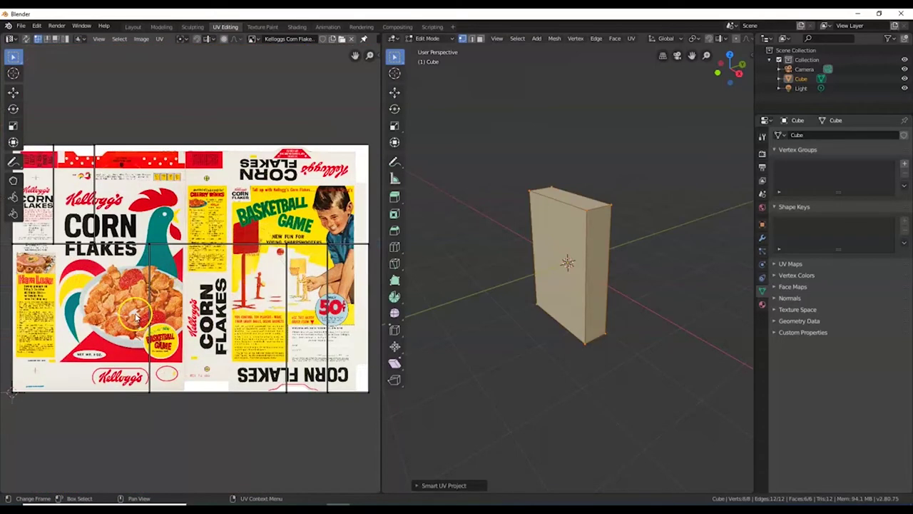
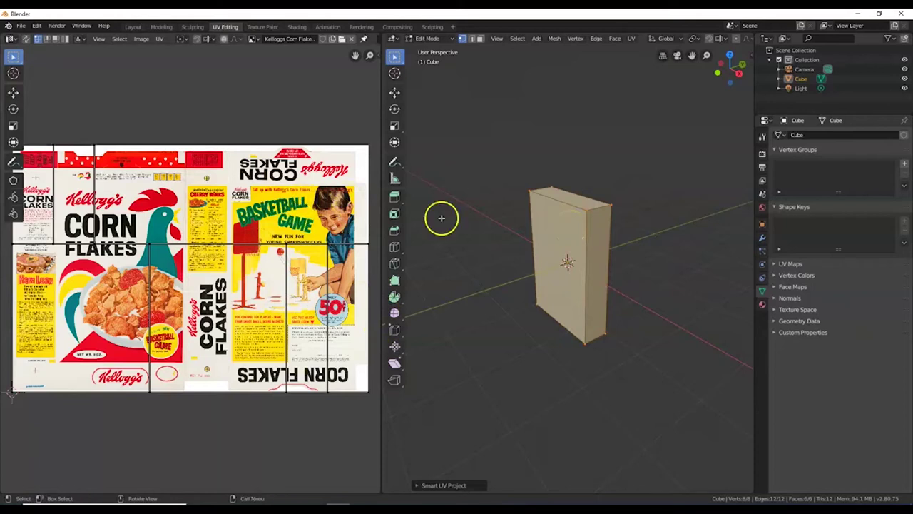
# - Drive the Base Color of the box's material with an Image Texture using Kelloggs Corn Flakes UV Map.jpg
pyautogui.click(762, 306)
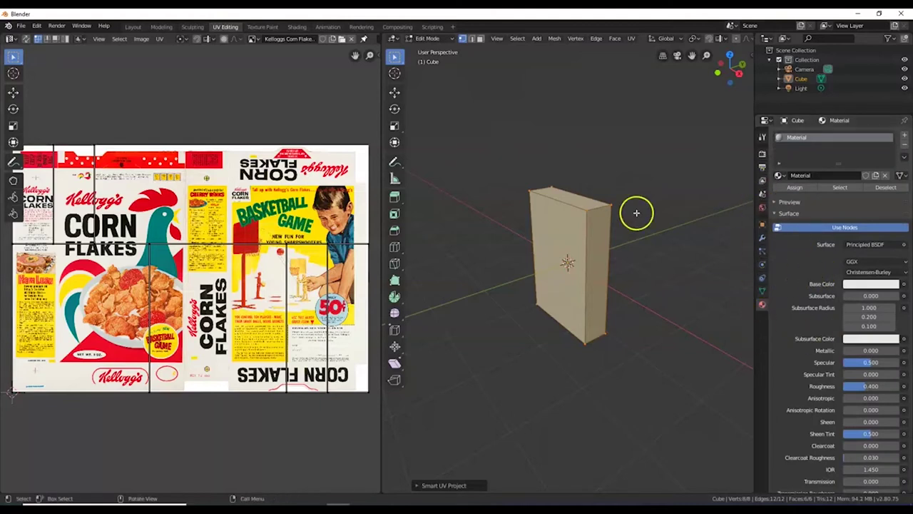
pyautogui.click(143, 27)
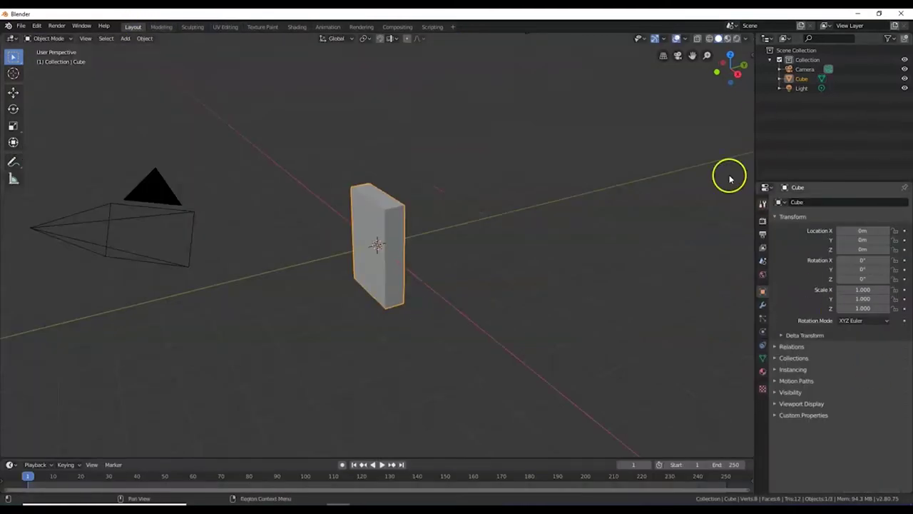
pyautogui.click(221, 26)
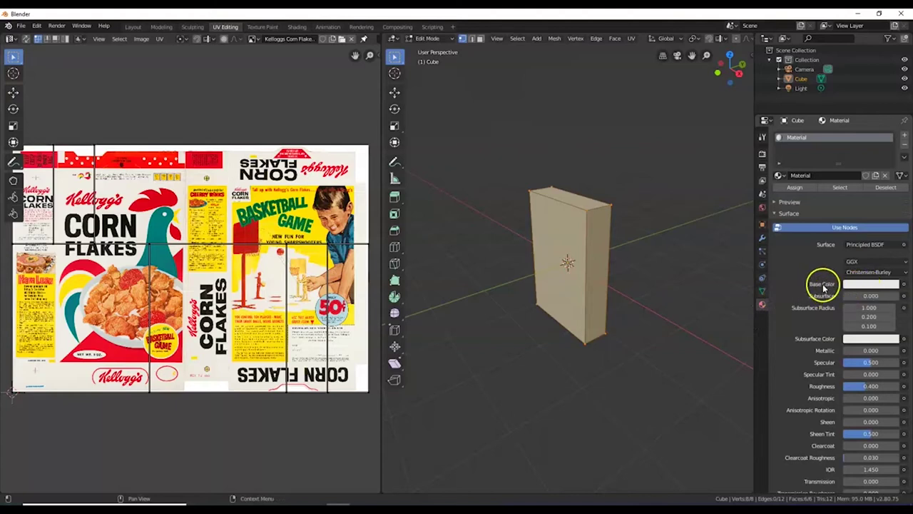
pyautogui.click(906, 285)
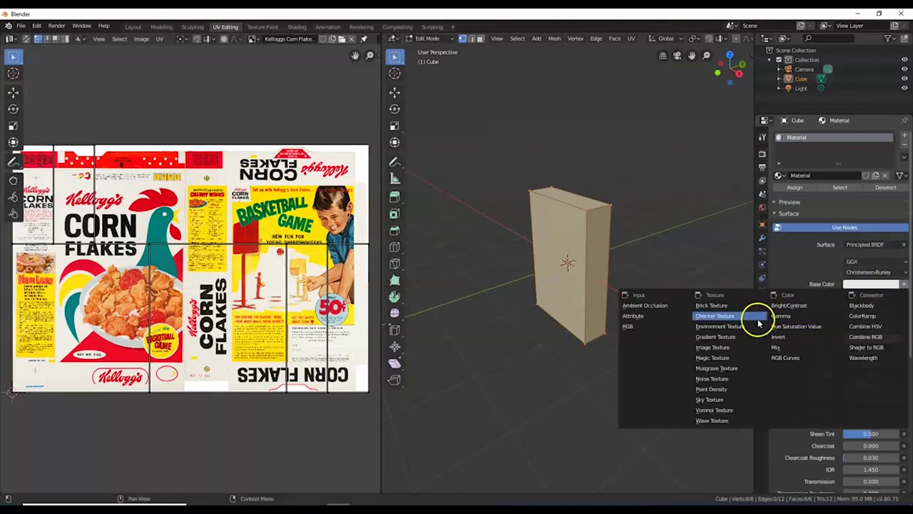
pyautogui.click(726, 347)
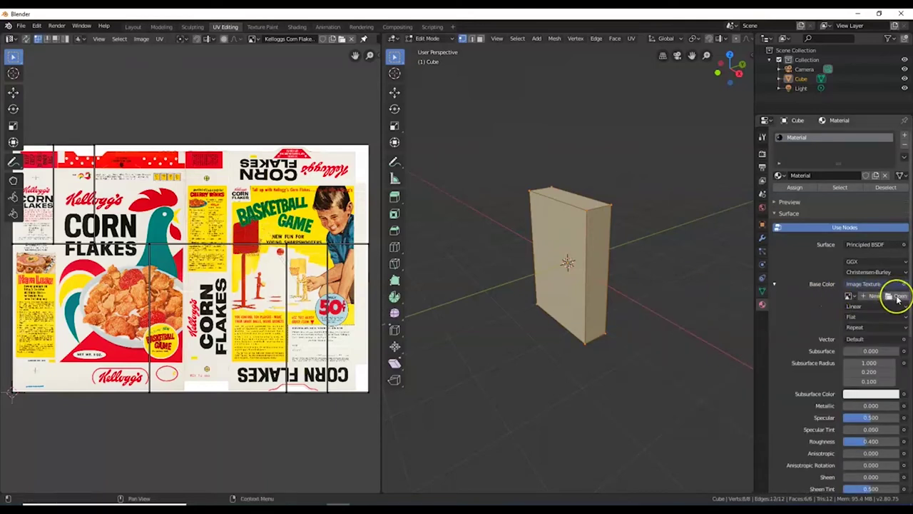
pyautogui.click(849, 296)
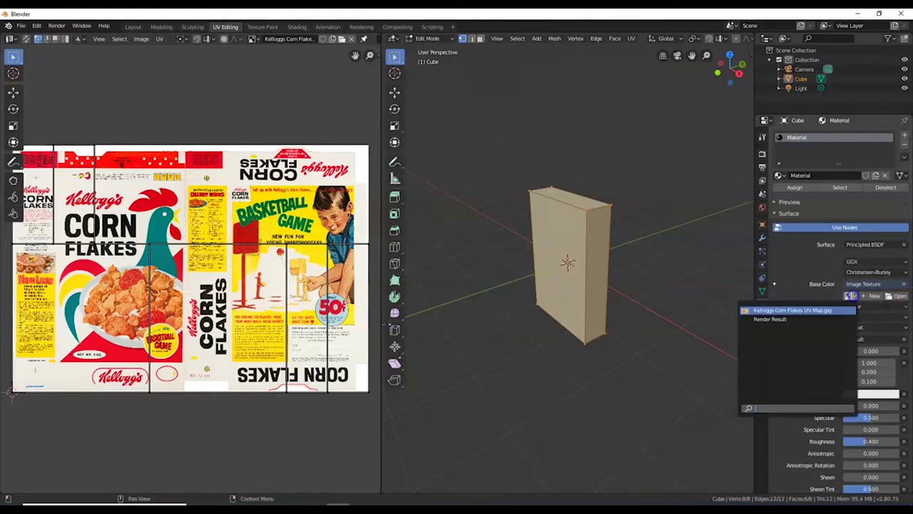
pyautogui.click(819, 311)
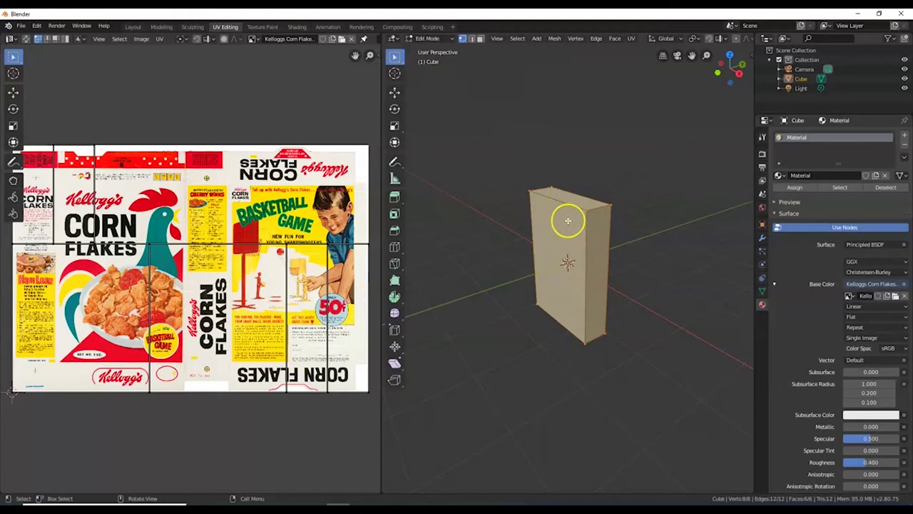
# - Preview the textured box in Look Dev shading and set the 3D viewport to Rendered shading
pyautogui.scroll(-5, 617, 41)
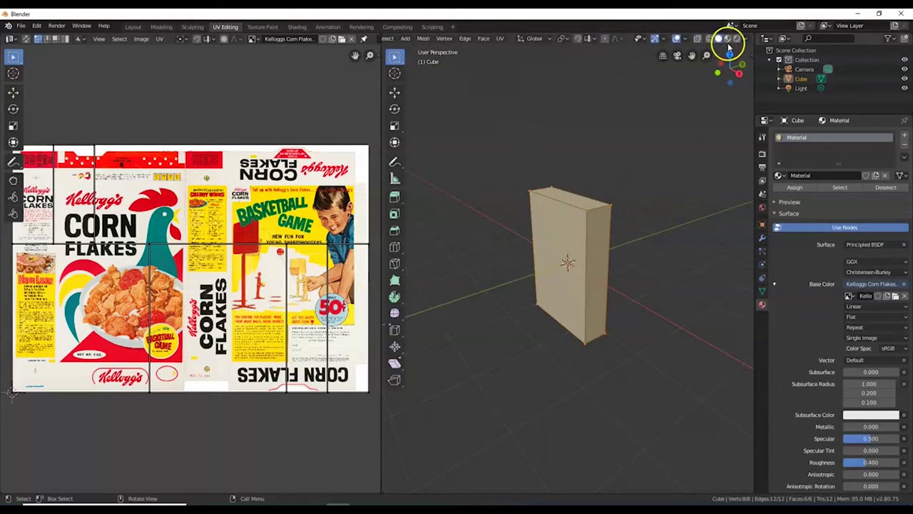
pyautogui.click(728, 40)
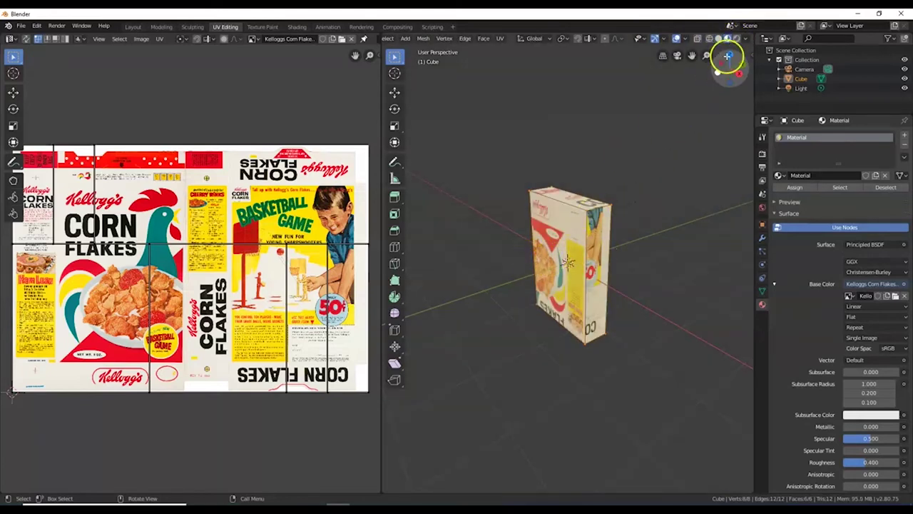
pyautogui.click(737, 39)
pyautogui.click(652, 170)
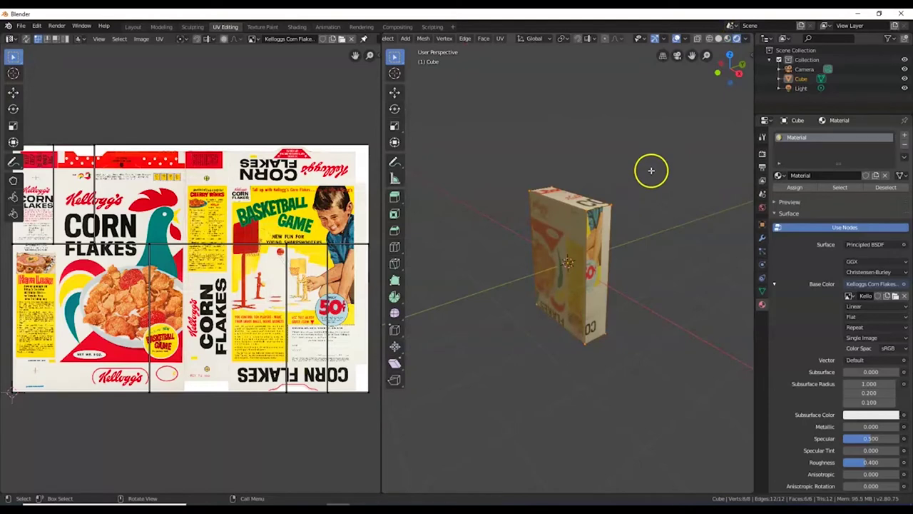
pyautogui.press('z')
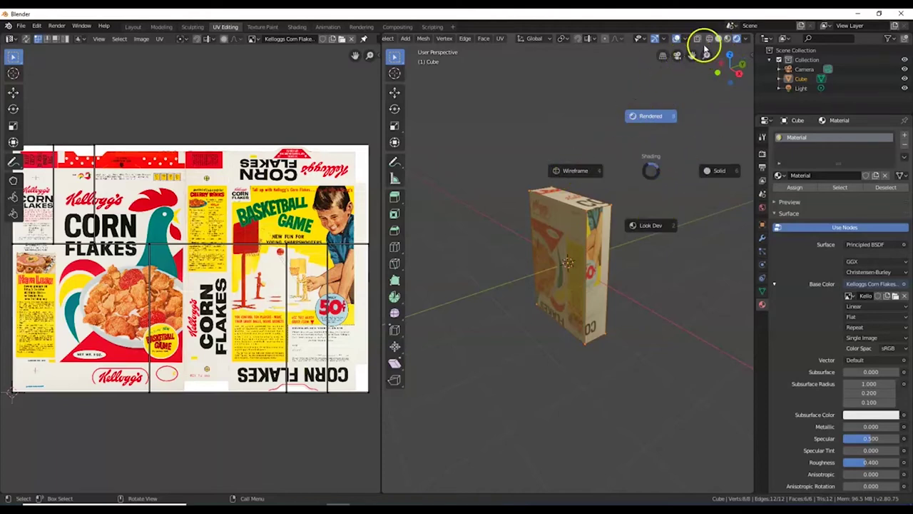
pyautogui.click(656, 117)
pyautogui.moveTo(623, 307)
pyautogui.mouseDown(button='middle')
pyautogui.moveTo(655, 292)
pyautogui.moveTo(628, 303)
pyautogui.mouseUp(button='middle')
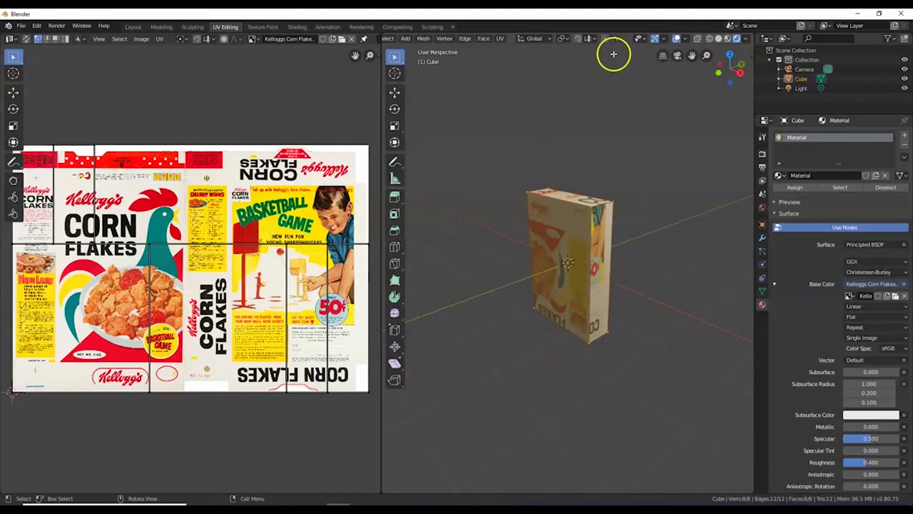
pyautogui.scroll(4, 611, 43)
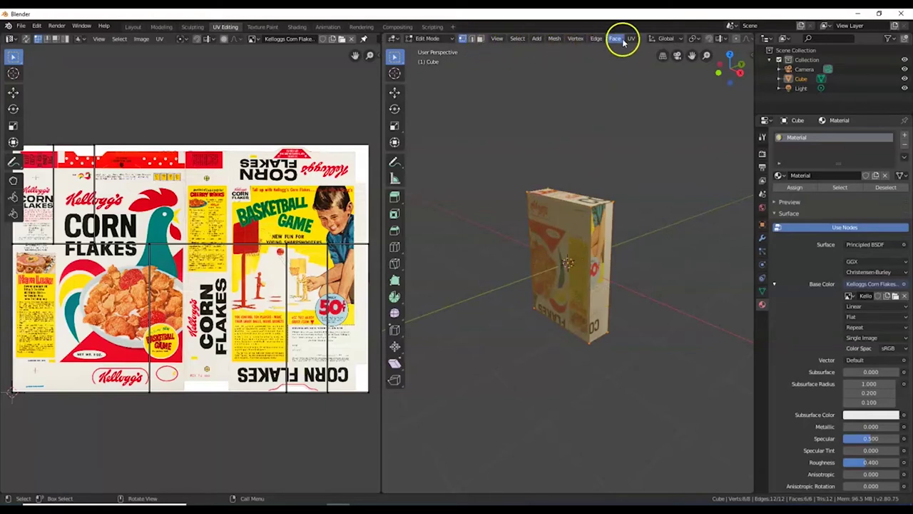
pyautogui.click(614, 39)
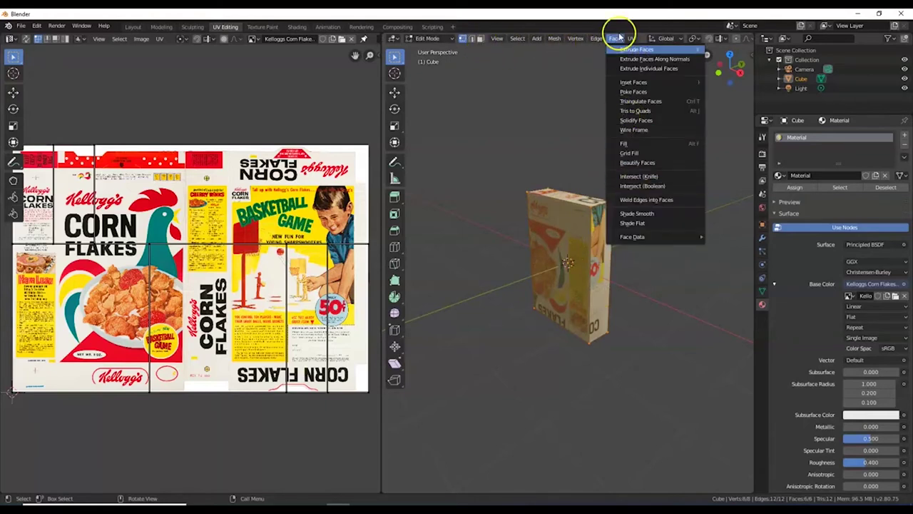
pyautogui.click(598, 39)
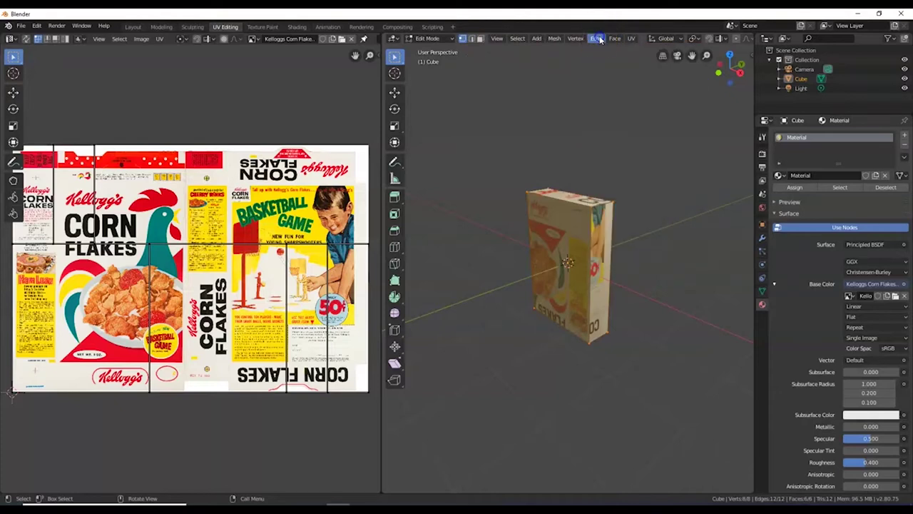
pyautogui.click(598, 38)
pyautogui.click(631, 40)
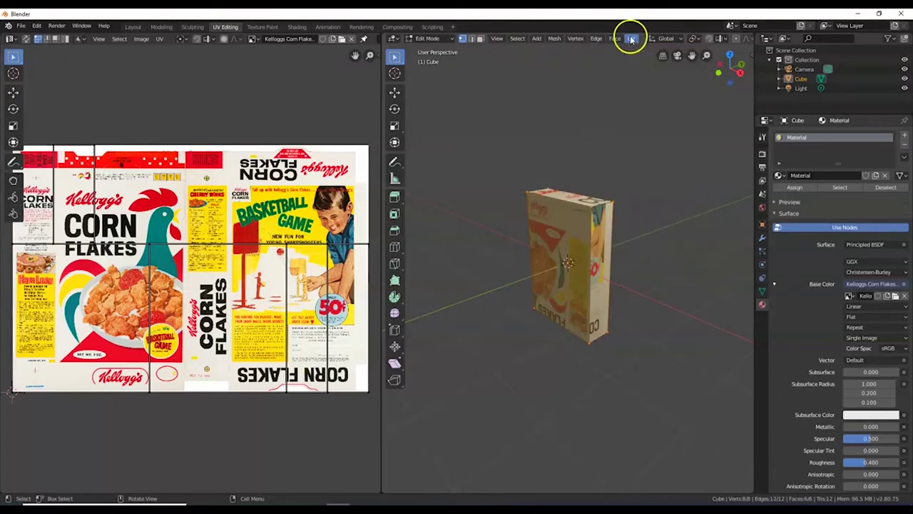
pyautogui.click(631, 40)
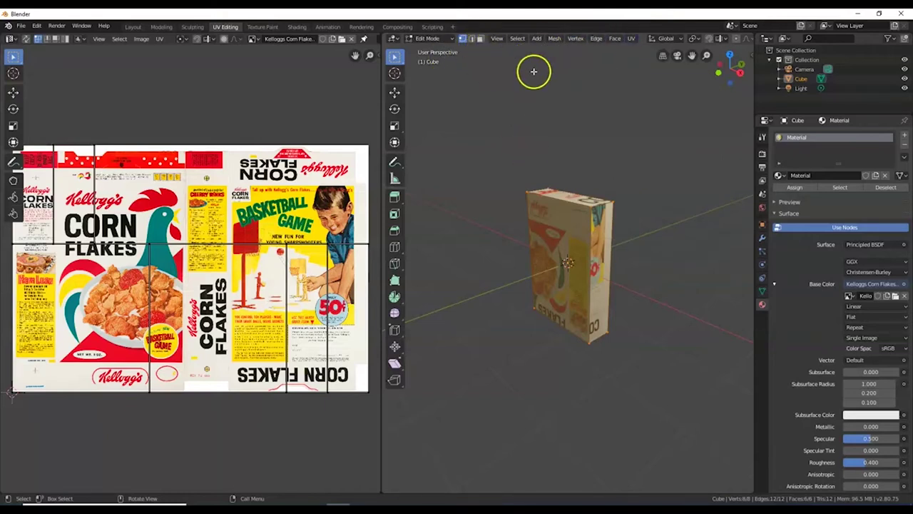
# - Switch the 3D viewport to face selection and select the box's large front, narrow side and top faces individually to compare their UV islands
pyautogui.click(481, 39)
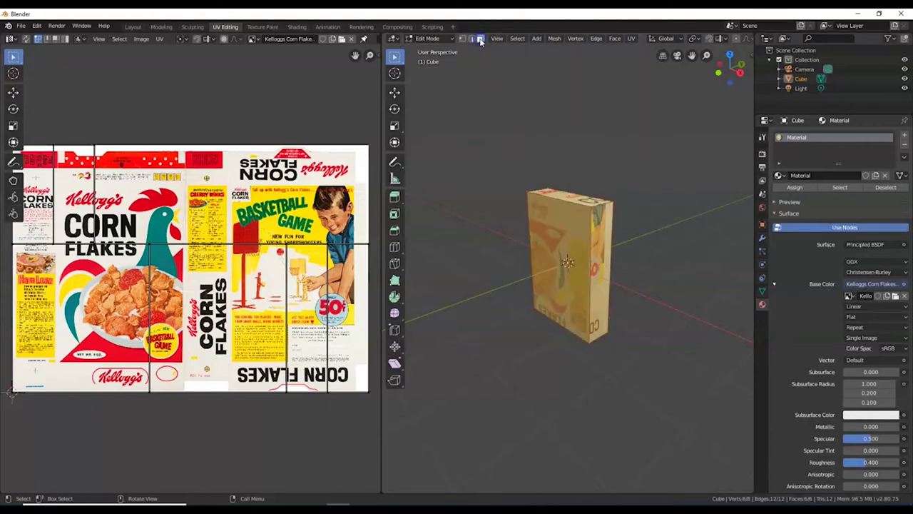
pyautogui.click(570, 273)
pyautogui.click(606, 259)
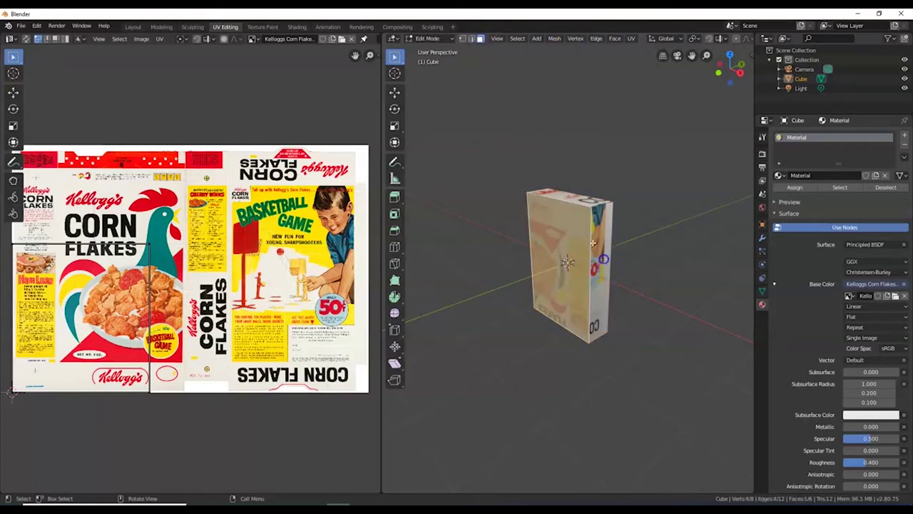
pyautogui.click(575, 197)
pyautogui.click(569, 243)
pyautogui.click(597, 247)
pyautogui.click(573, 202)
pyautogui.click(560, 243)
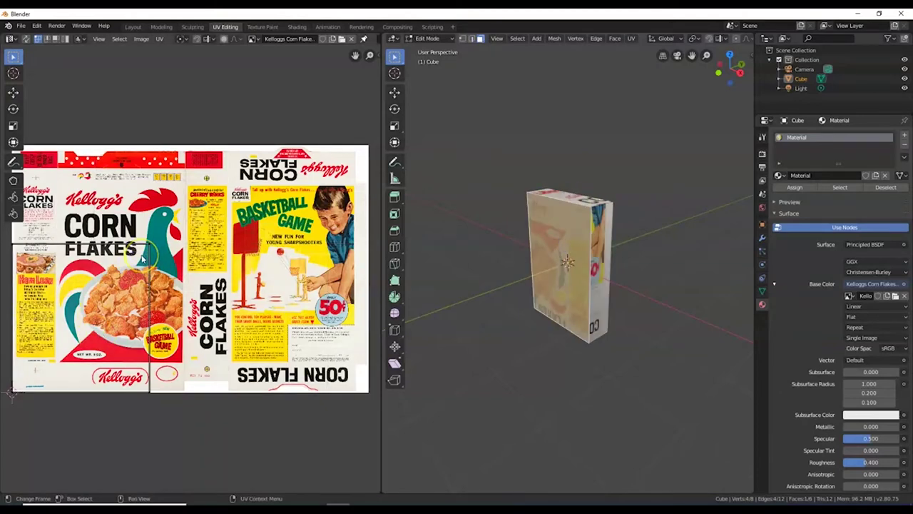
pyautogui.scroll(-2, 142, 259)
pyautogui.scroll(3, 142, 259)
pyautogui.scroll(-1, 142, 259)
pyautogui.click(600, 254)
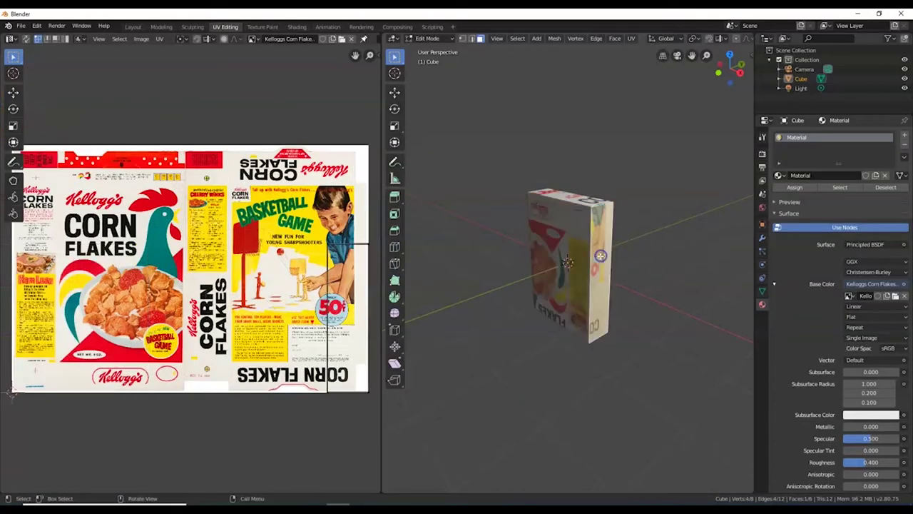
pyautogui.click(565, 262)
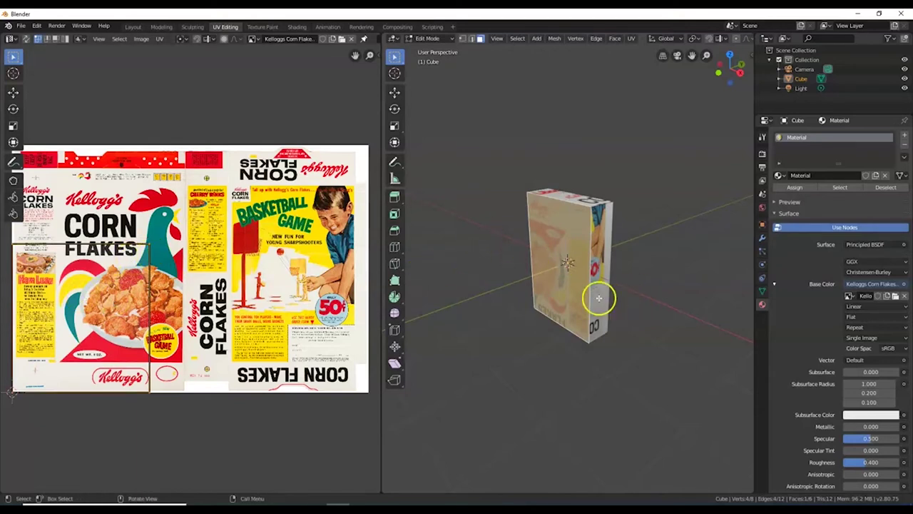
# - Select only the box's large front face and move its UV island onto the lower part of the Corn Flakes rooster panel
pyautogui.press('a')
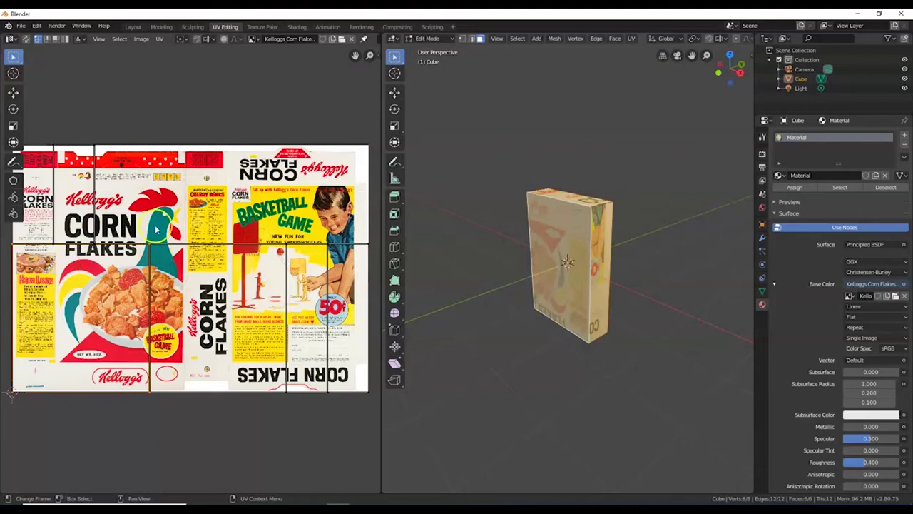
pyautogui.click(564, 240)
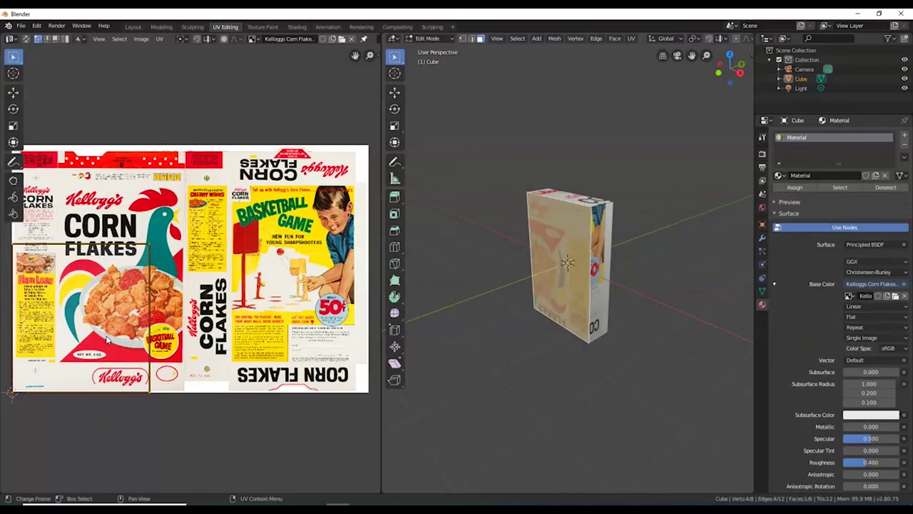
pyautogui.press('g')
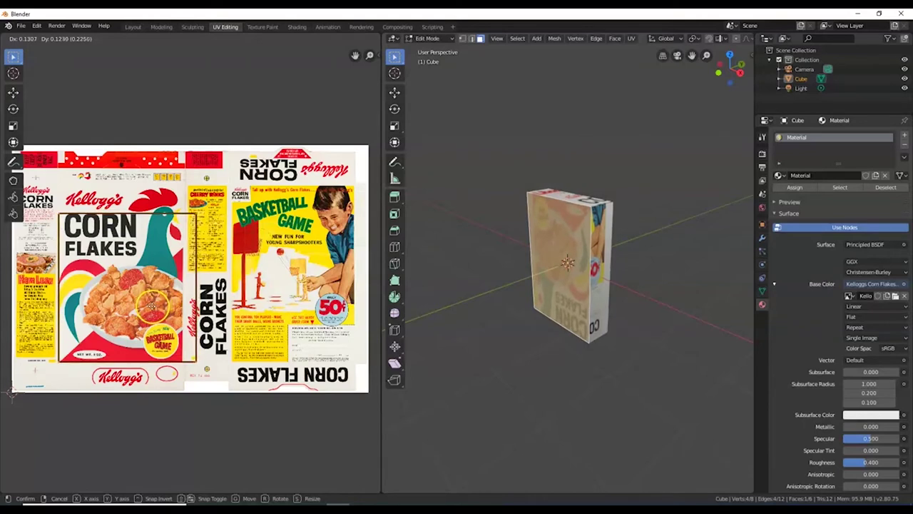
pyautogui.click(147, 314)
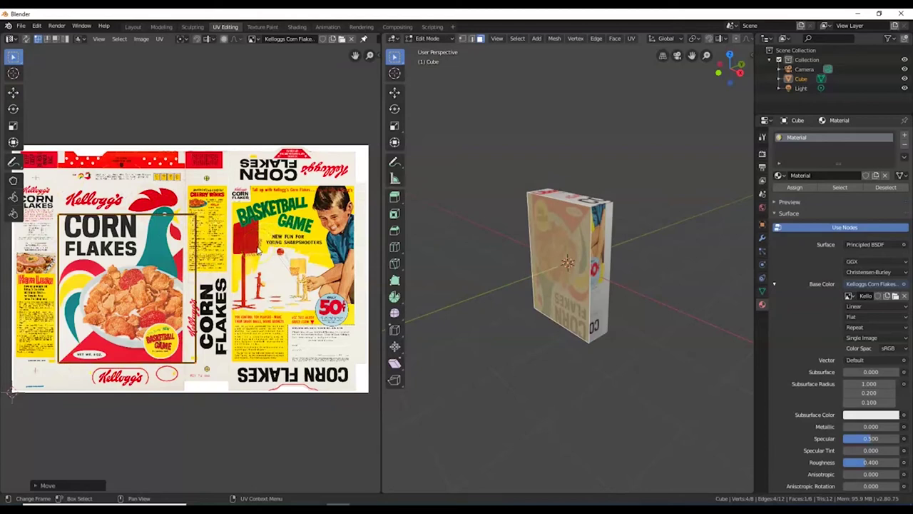
# - Rotate the front face's UV island by 180 degrees
pyautogui.press('r')
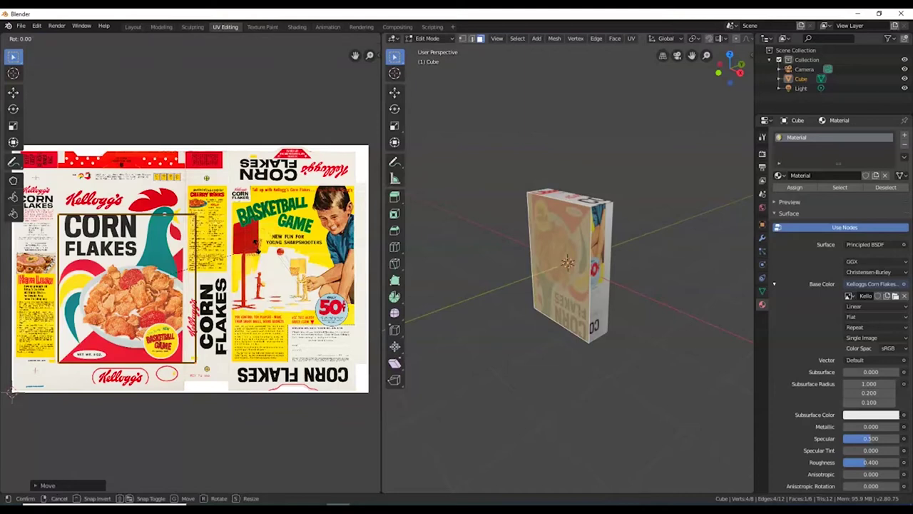
pyautogui.write('180')
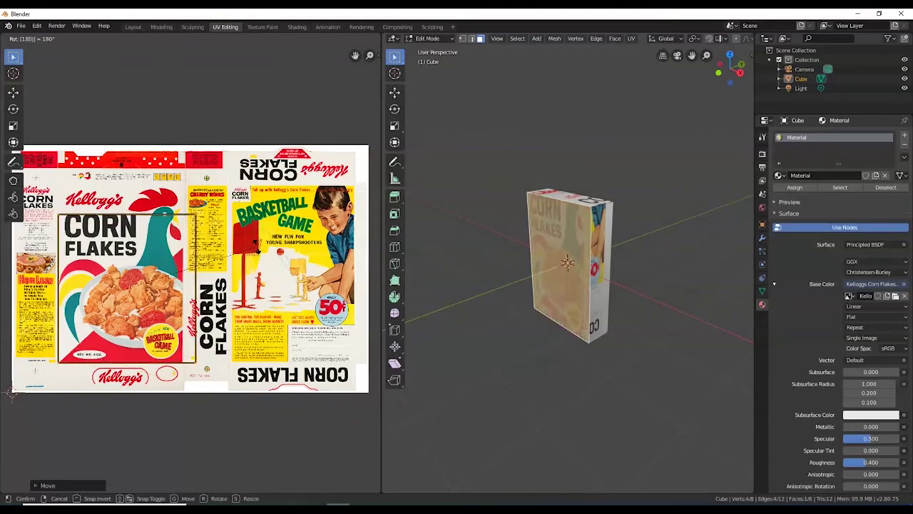
pyautogui.press('Return')
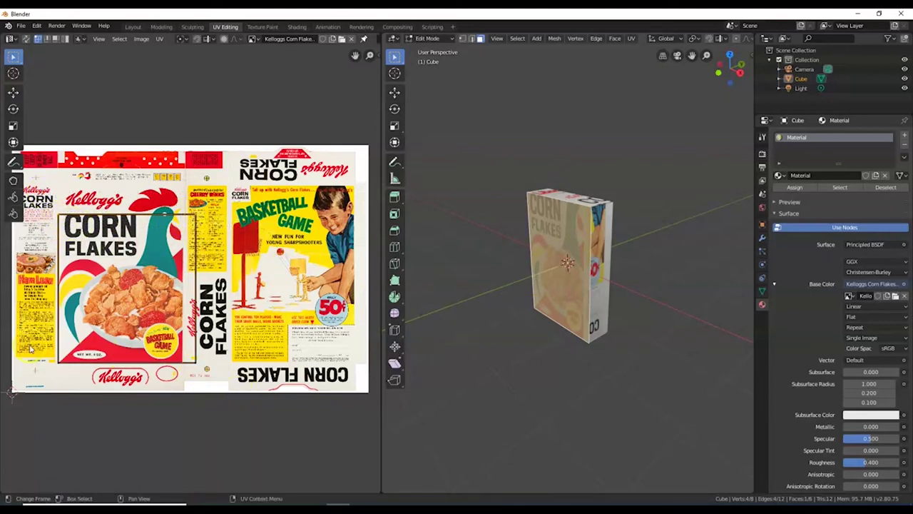
# - Move the top edge of the front face's UV island up along Y to the rooster panel's upper border, above the Kellogg's logo
pyautogui.press('g')
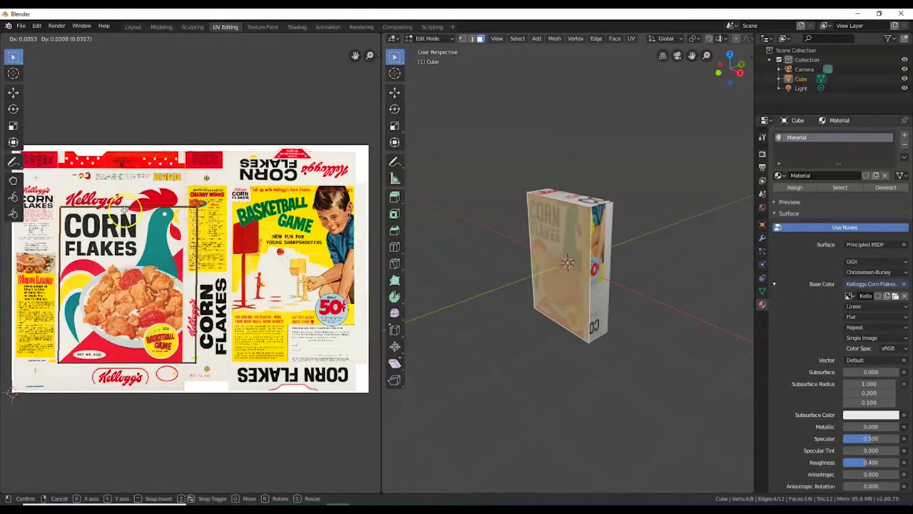
pyautogui.press('y')
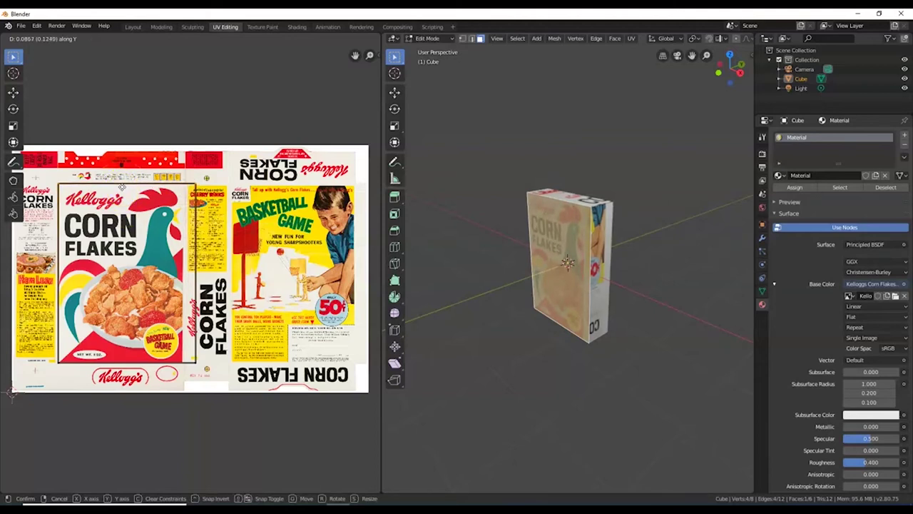
pyautogui.click(121, 185)
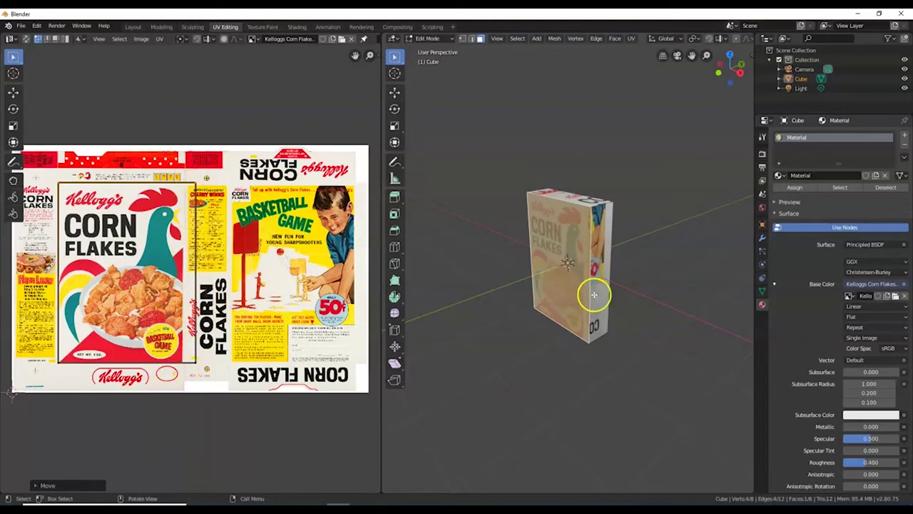
# - Select the right edge of the front face's UV island and move it inward along X to the rooster panel's right border
pyautogui.moveTo(185, 161); pyautogui.dragTo(226, 384)
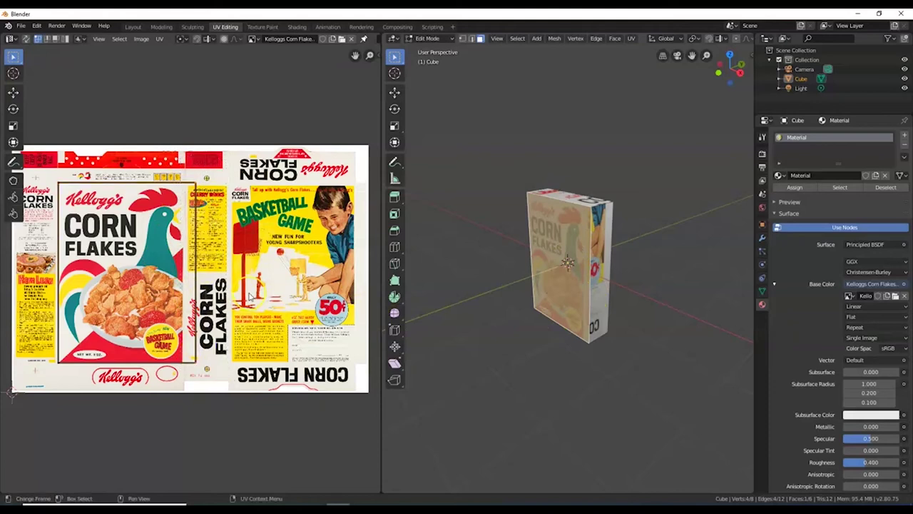
pyautogui.press('g')
pyautogui.press('x')
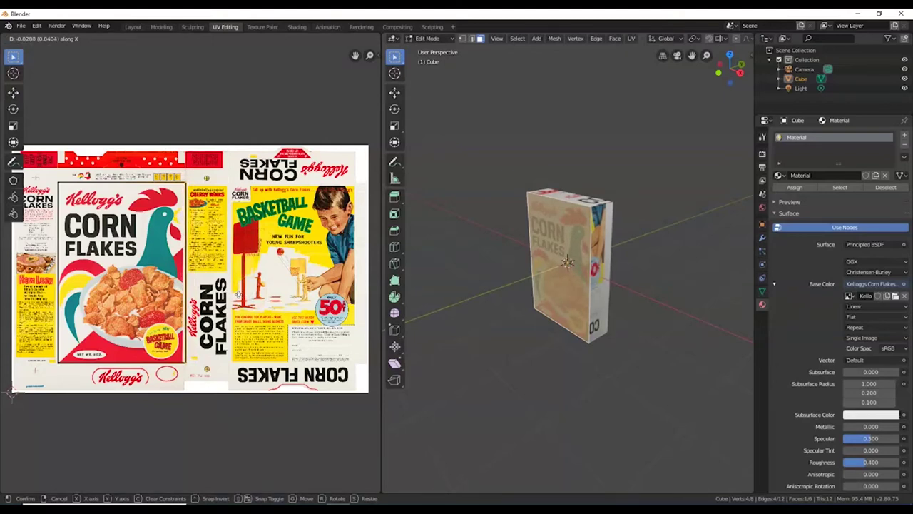
pyautogui.click(240, 294)
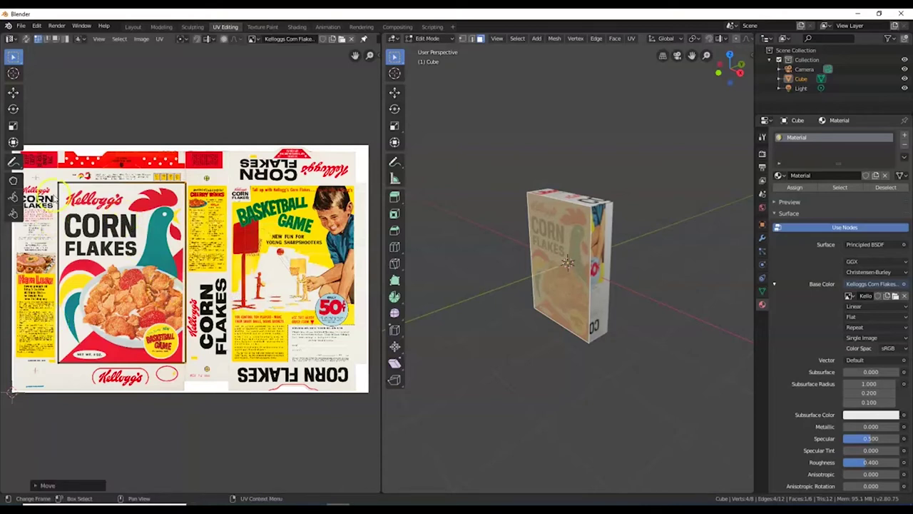
# - Select the left edge of the front face's UV island and move it outward along X to the rooster panel's left border
pyautogui.click(77, 372)
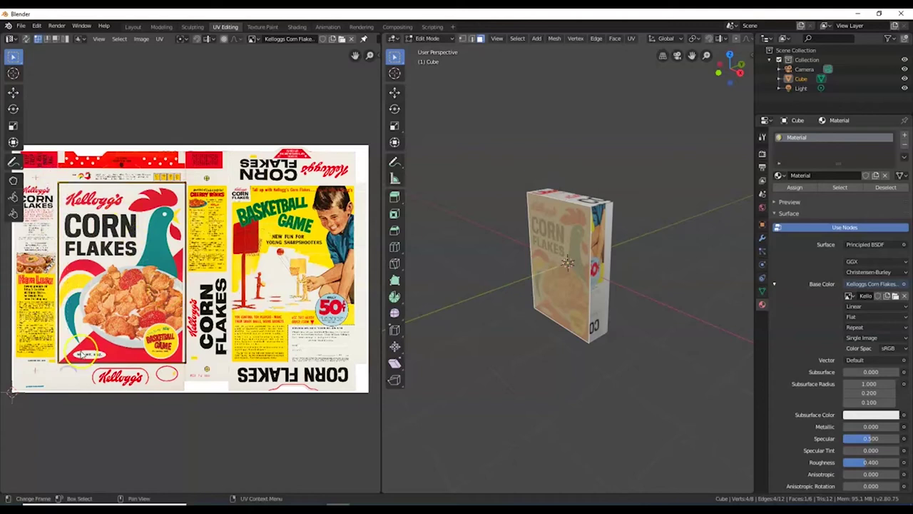
pyautogui.press('g')
pyautogui.press('x')
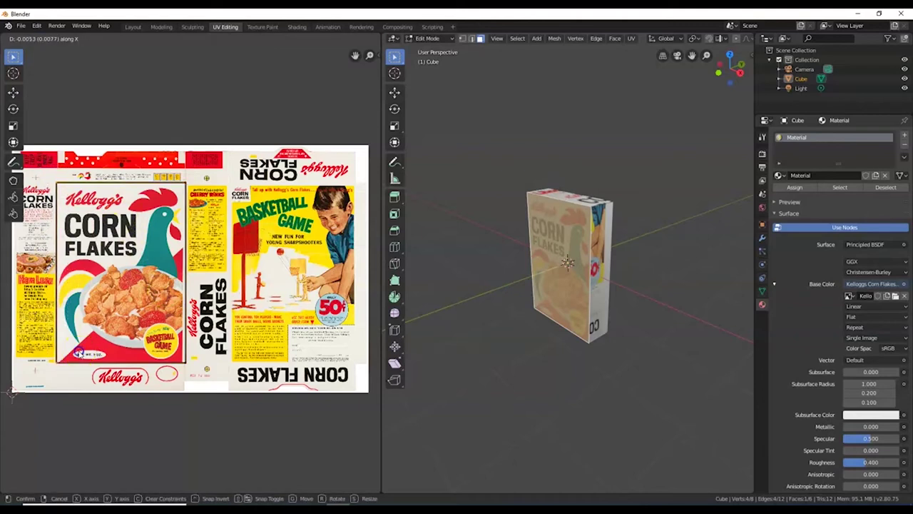
pyautogui.click(79, 352)
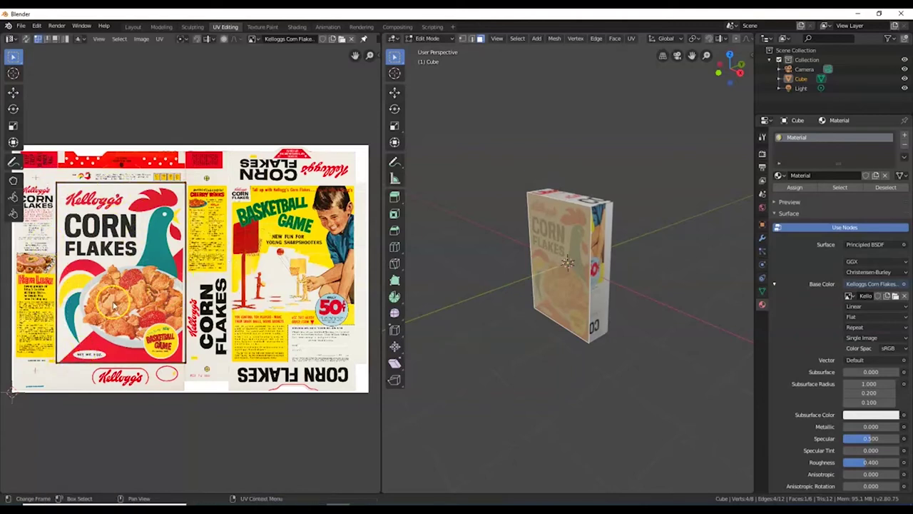
# - Select only the box's narrow side face and move its UV island onto the side panel between the rooster and Basketball Game panels
pyautogui.click(636, 275)
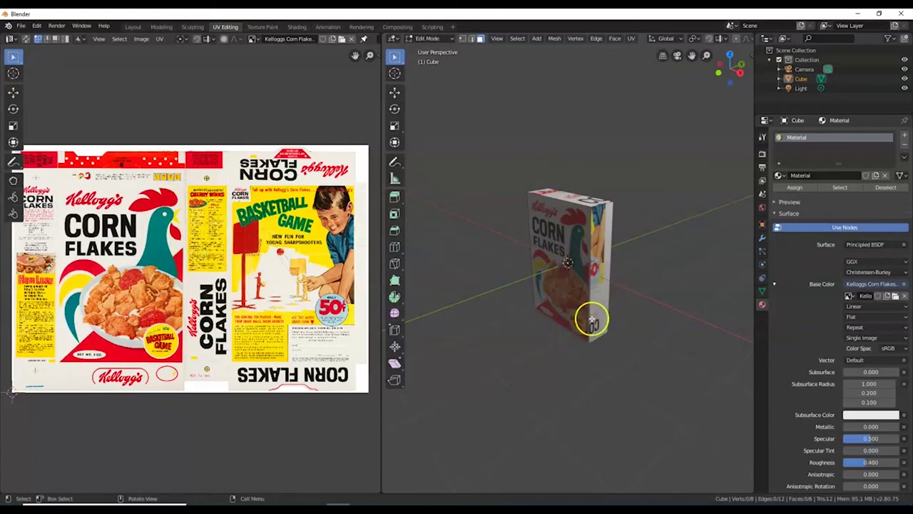
pyautogui.click(600, 264)
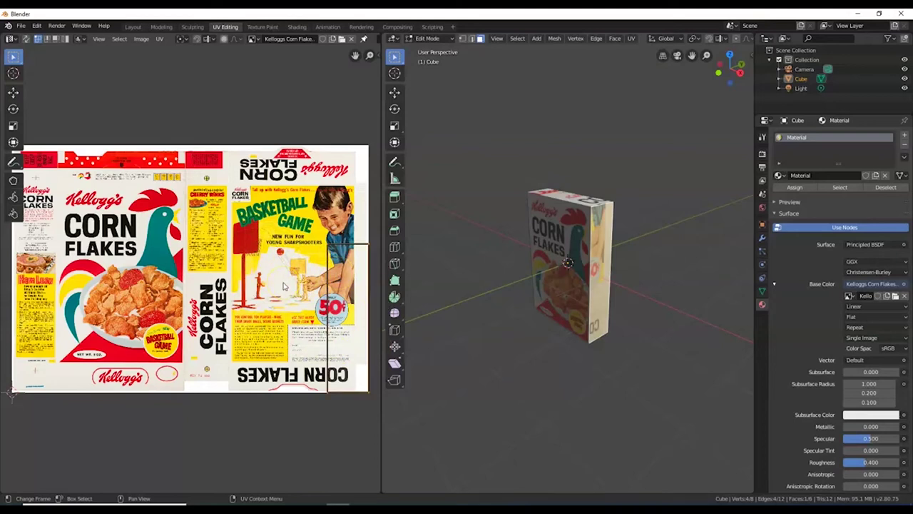
pyautogui.press('g')
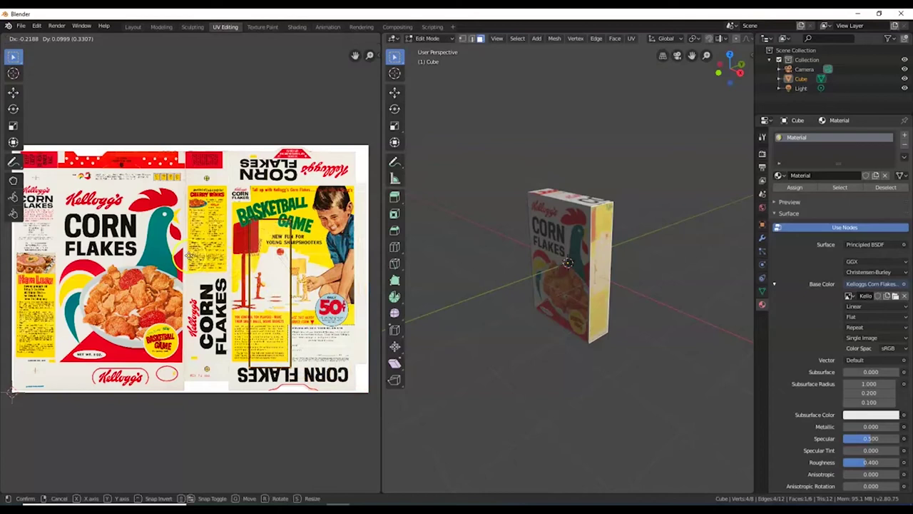
pyautogui.click(140, 251)
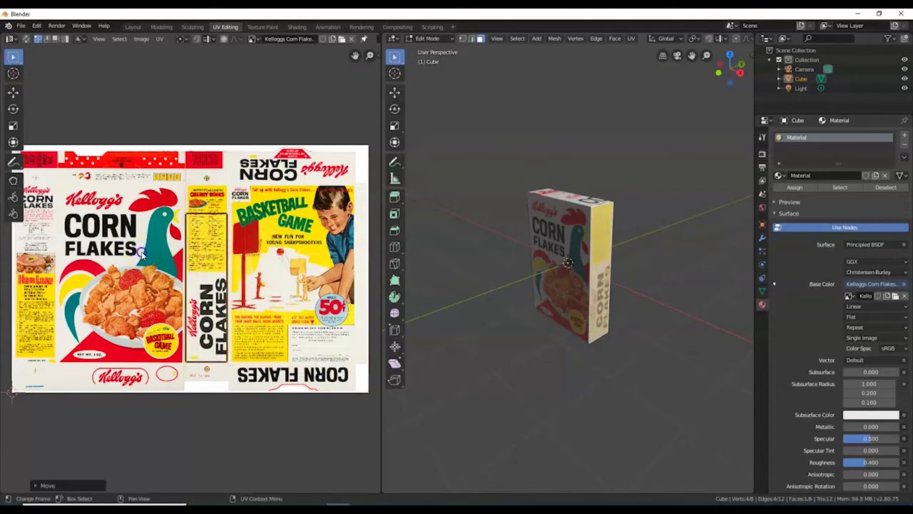
# - Select the top edge of the side face's UV island and move it up along Y to the side panel's upper border
pyautogui.click(203, 384)
pyautogui.press('b')
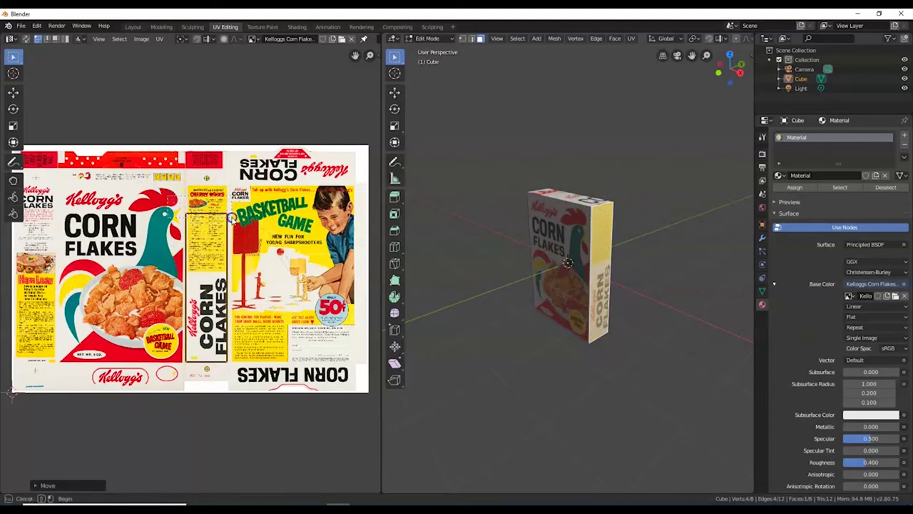
pyautogui.click(242, 222)
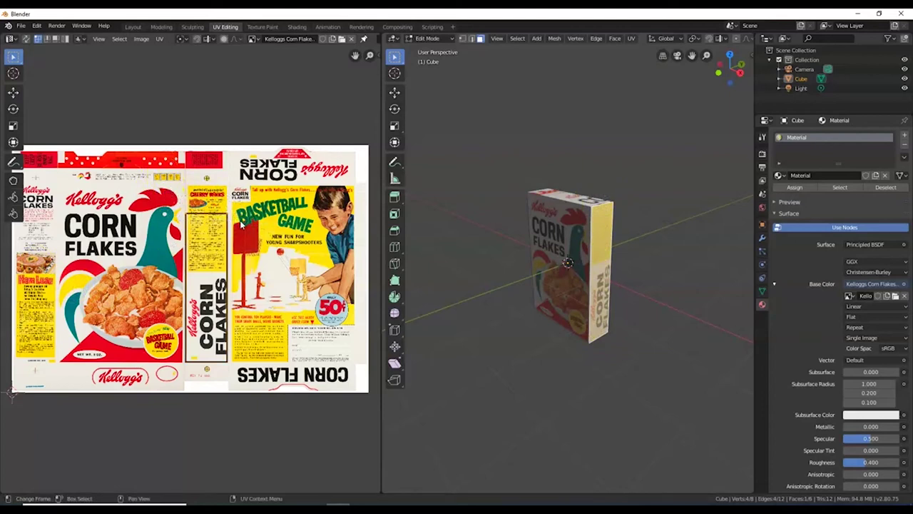
pyautogui.press('g')
pyautogui.press('y')
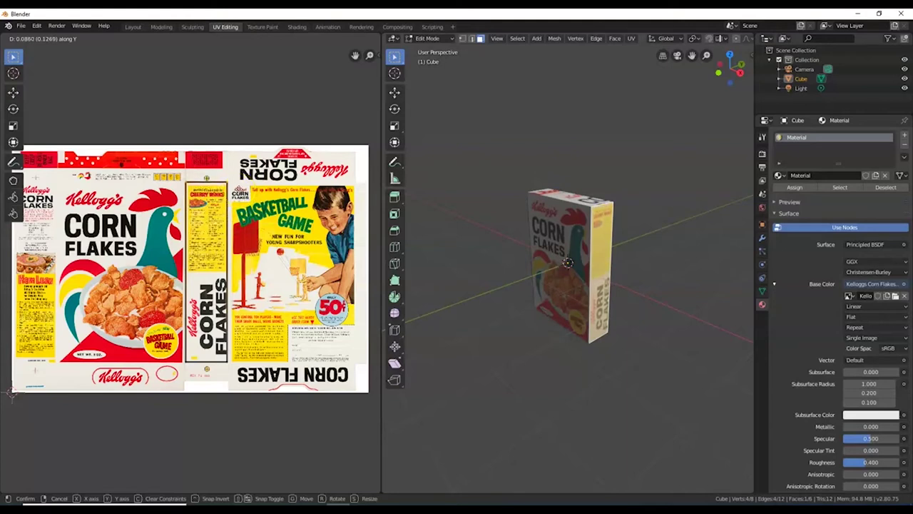
pyautogui.press('Return')
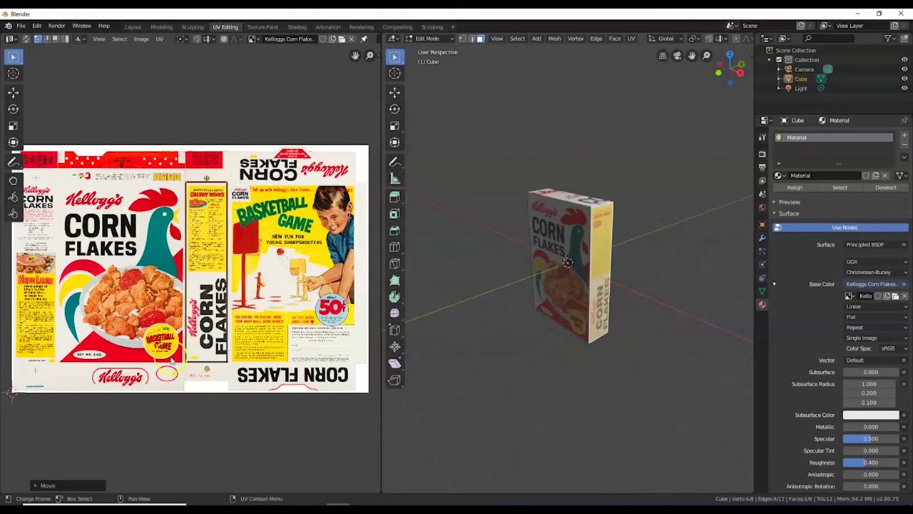
# - Move the bottom edge of the side face's UV island slightly down along Y to the side panel's lower border
pyautogui.click(251, 374)
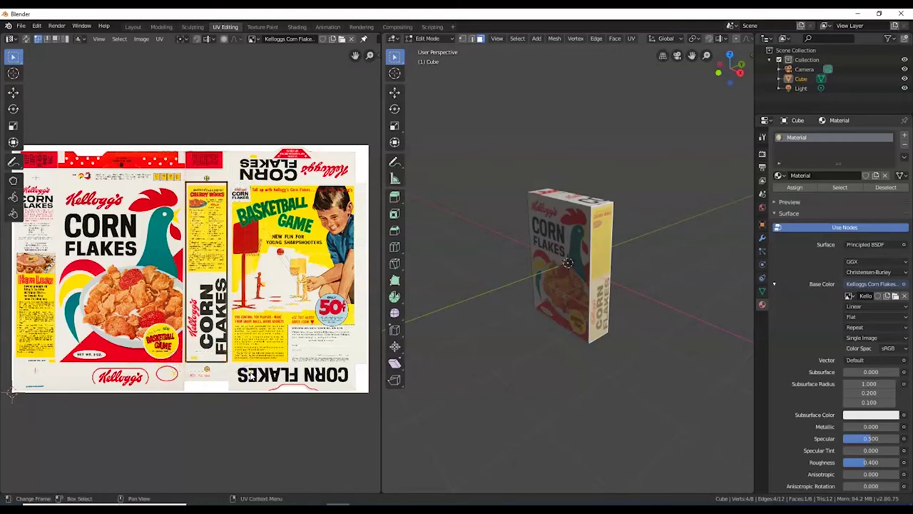
pyautogui.press('g')
pyautogui.press('y')
pyautogui.click(250, 375)
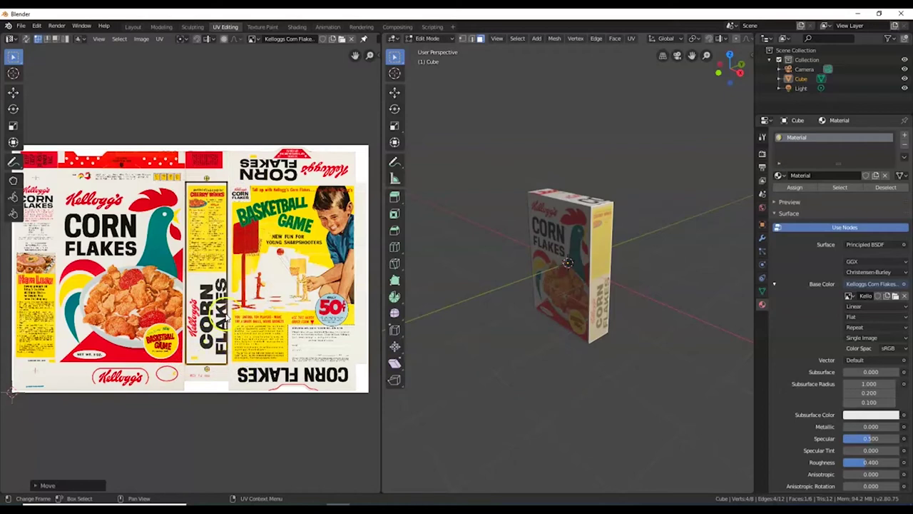
# - Move the right edge of the side face's UV island slightly outward to the border of the Basketball Game panel
pyautogui.click(548, 280)
pyautogui.click(607, 276)
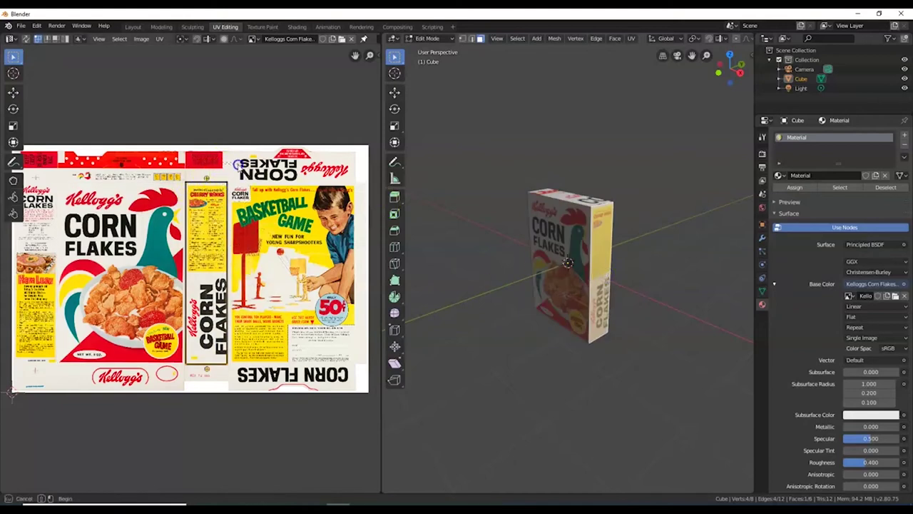
pyautogui.press('Escape')
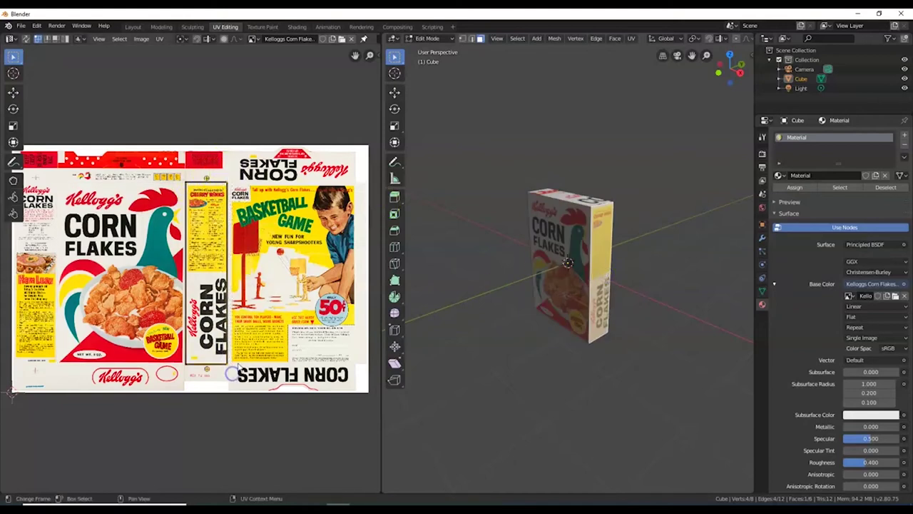
pyautogui.press('g')
pyautogui.click(250, 330)
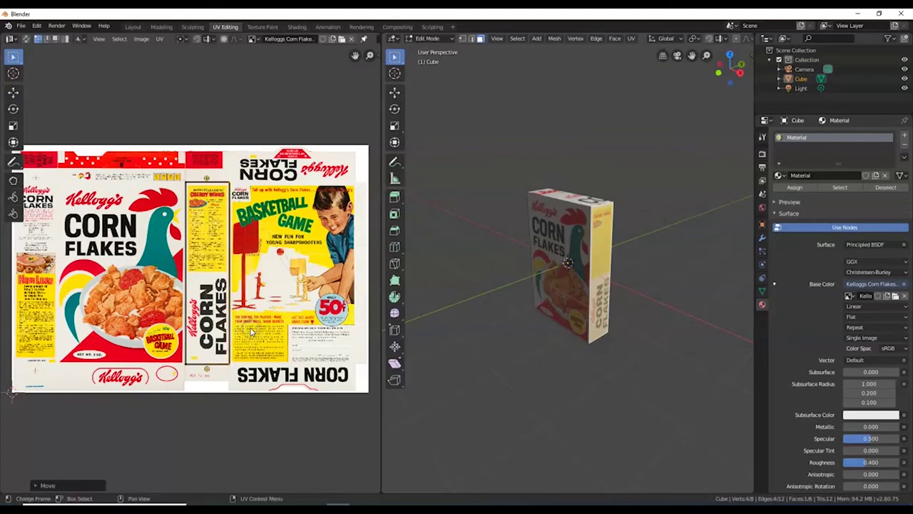
# - Select only the box's top face and rotate its UV island by 90 degrees
pyautogui.click(560, 285)
pyautogui.click(592, 279)
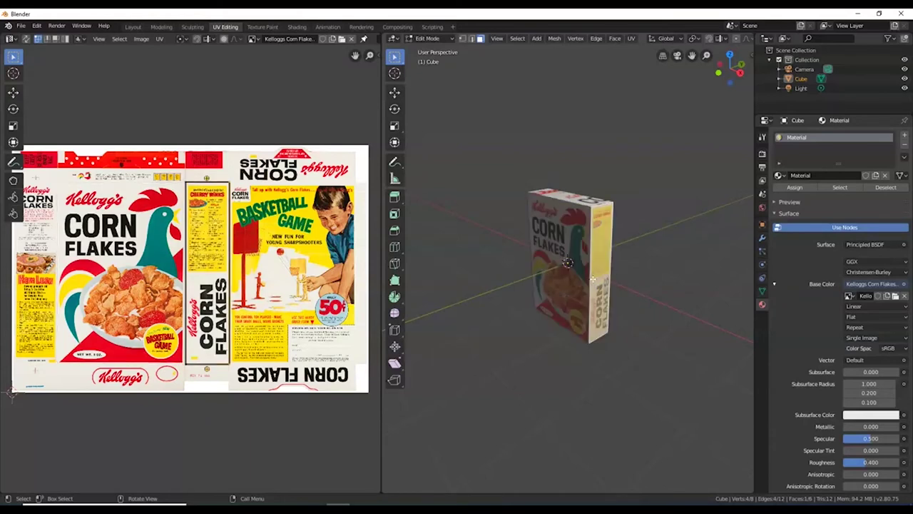
pyautogui.click(576, 197)
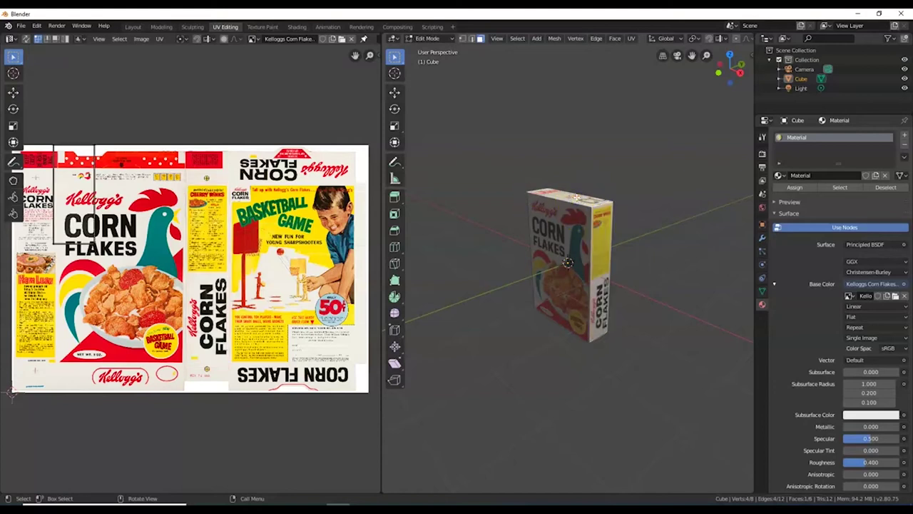
pyautogui.click(102, 147)
pyautogui.click(141, 191)
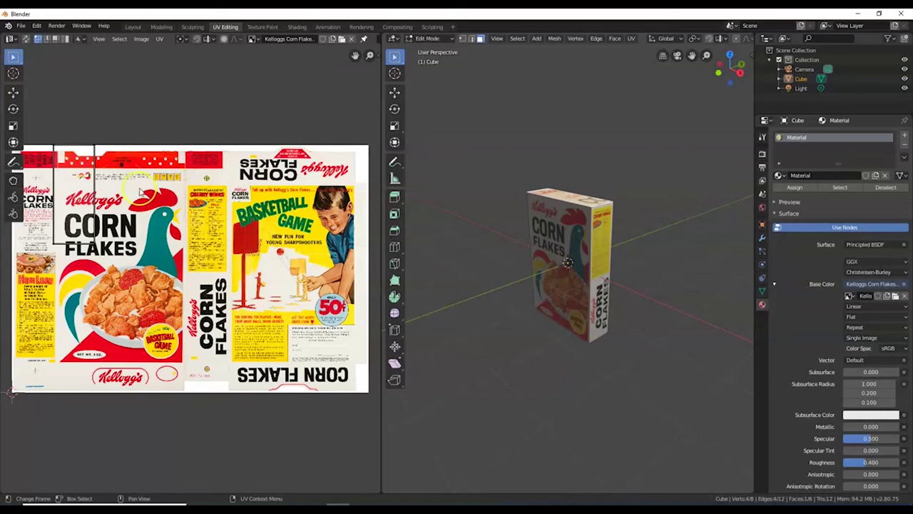
pyautogui.click(79, 187)
pyautogui.click(89, 177)
pyautogui.write('r')
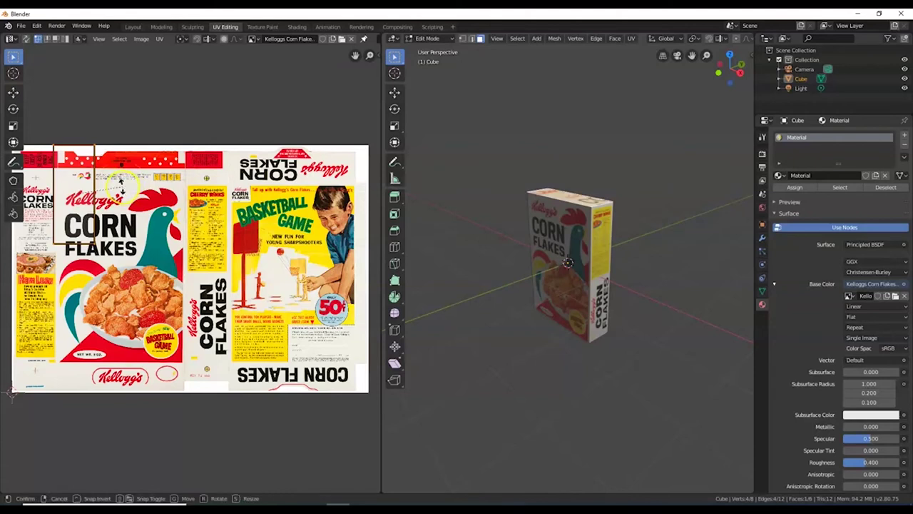
pyautogui.write('90')
pyautogui.click(122, 187)
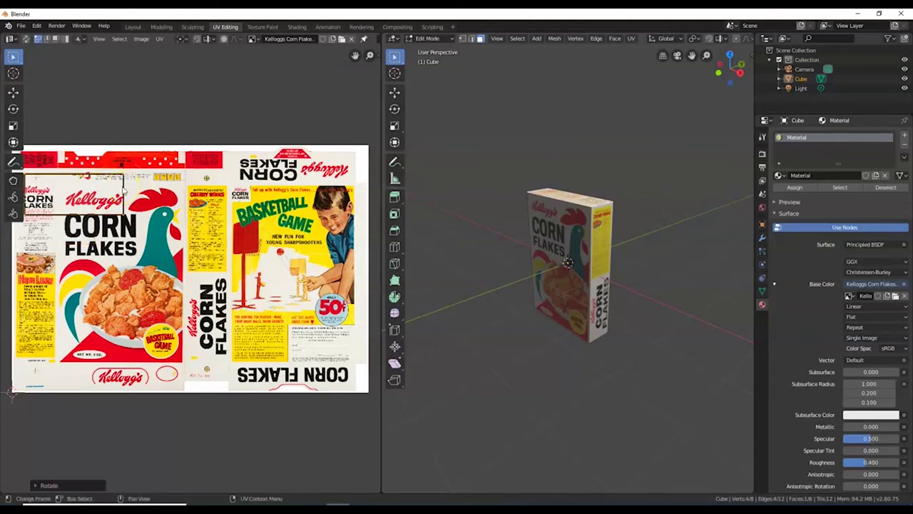
# - Move the top face's UV island onto the upside-down Corn Flakes panel above Basketball Game and stretch its right edge along X to the panel's border
pyautogui.press('g')
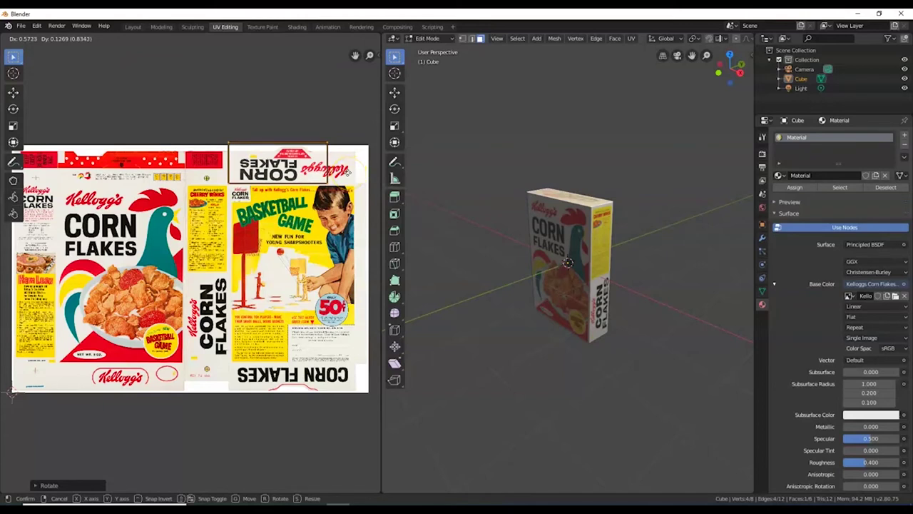
pyautogui.click(348, 176)
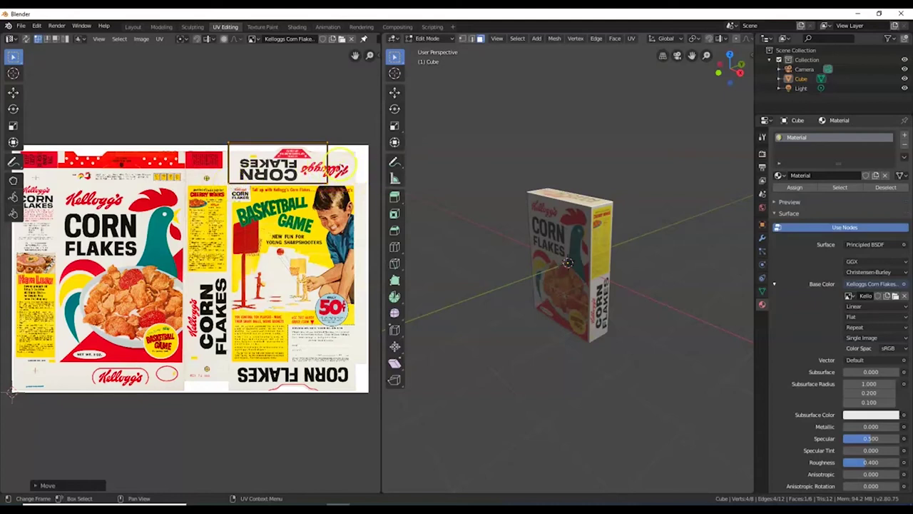
pyautogui.moveTo(312, 128); pyautogui.dragTo(343, 206)
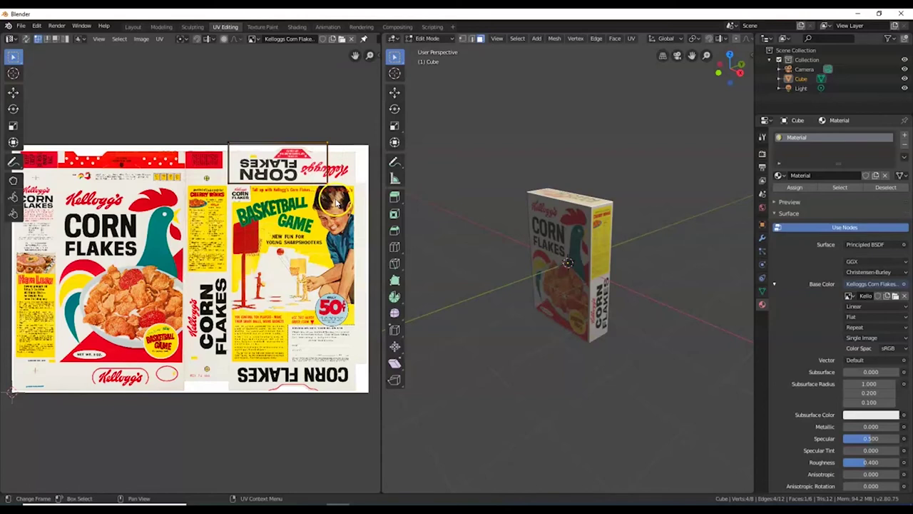
pyautogui.press('g')
pyautogui.press('x')
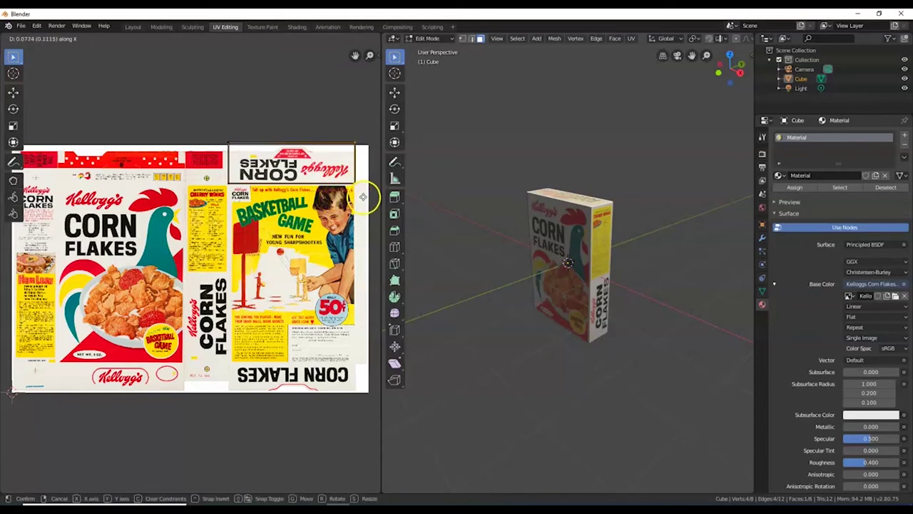
pyautogui.click(360, 198)
# - Select the top edge of the top face's UV island and move it down along Y to the flap panel's upper border
pyautogui.moveTo(214, 129); pyautogui.dragTo(361, 152)
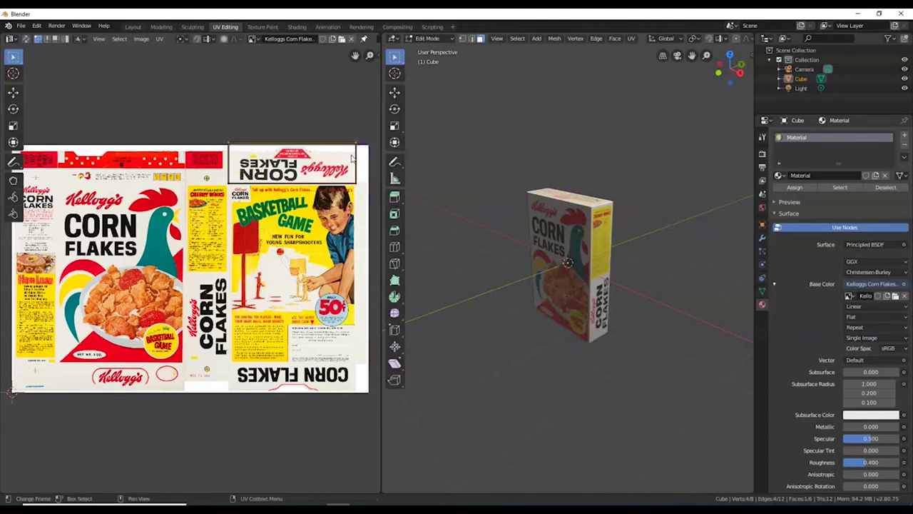
pyautogui.press('g')
pyautogui.press('y')
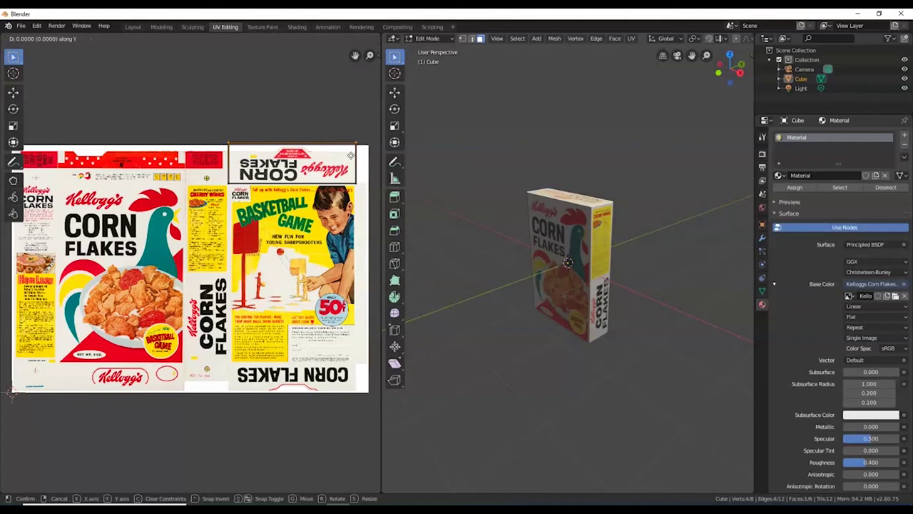
pyautogui.click(350, 157)
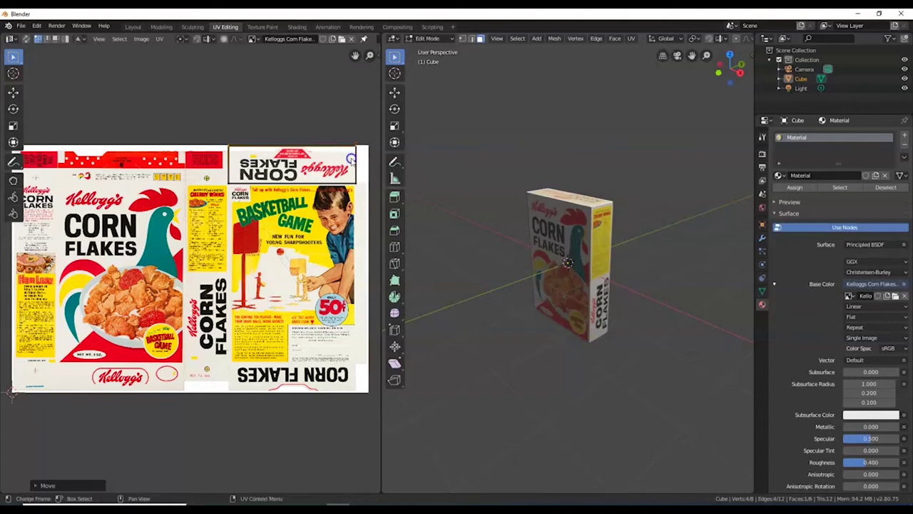
# - Examine the texture placement on the box's top, front and side faces from several angles
pyautogui.moveTo(555, 185); pyautogui.dragTo(551, 219, button='middle')
pyautogui.scroll(2, 578, 217)
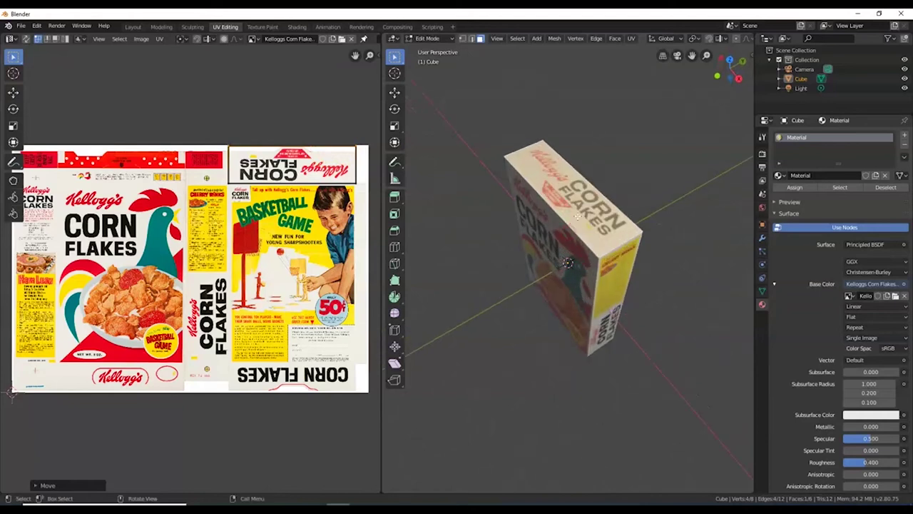
pyautogui.moveTo(525, 167); pyautogui.dragTo(601, 218, button='middle')
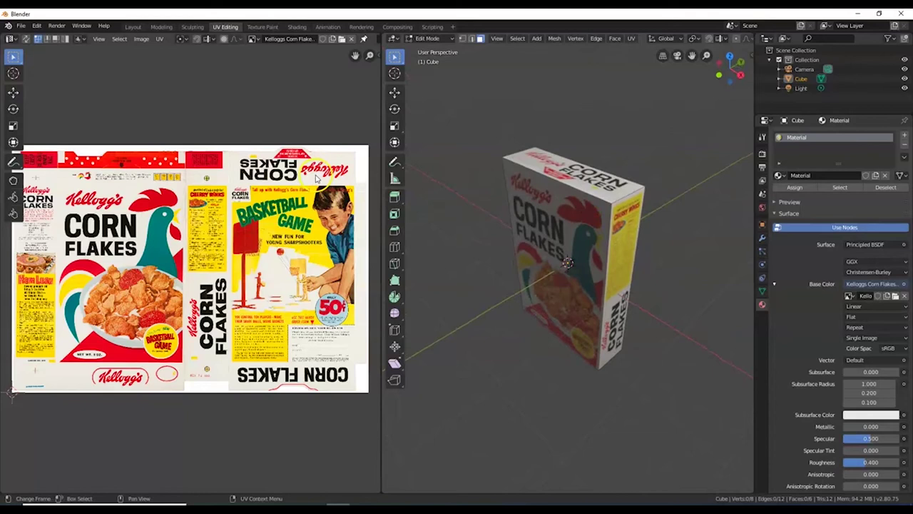
pyautogui.click(606, 187)
pyautogui.moveTo(562, 182); pyautogui.dragTo(526, 178, button='middle')
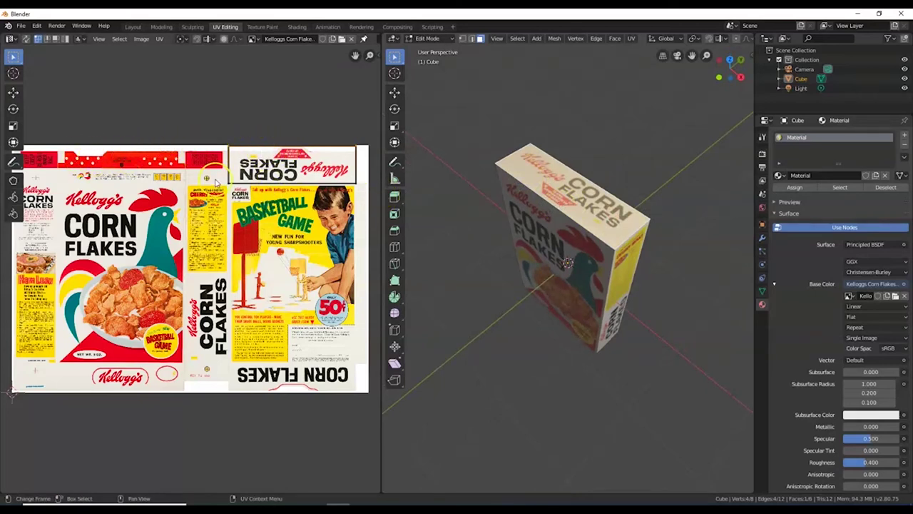
pyautogui.moveTo(554, 244); pyautogui.dragTo(627, 282, button='middle')
pyautogui.click(631, 281)
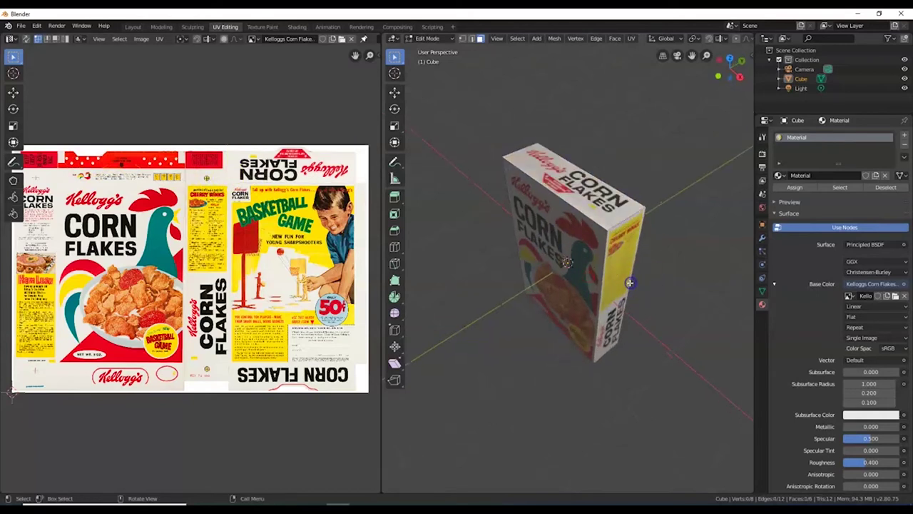
pyautogui.click(559, 183)
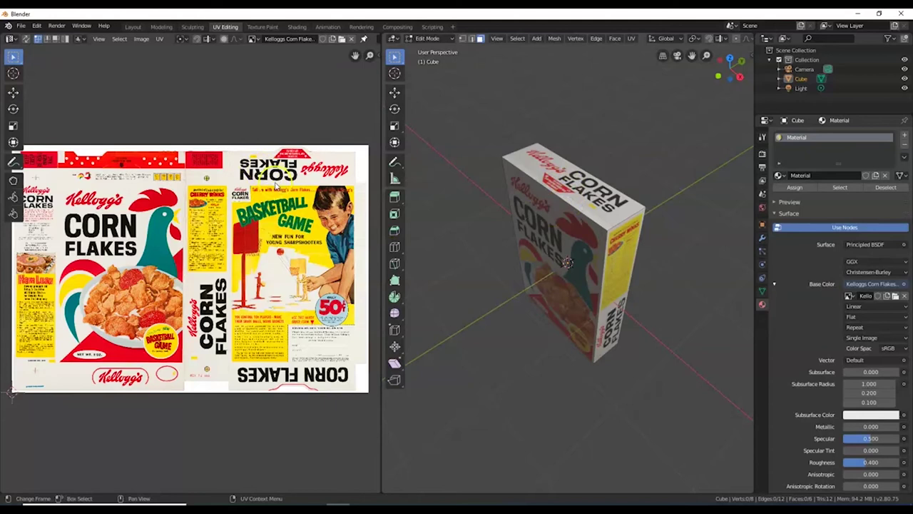
pyautogui.click(593, 182)
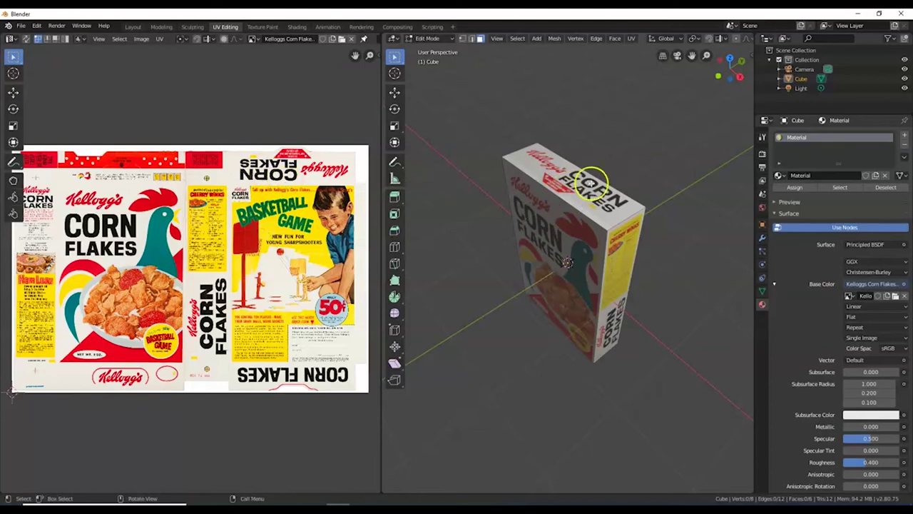
pyautogui.click(191, 179)
pyautogui.moveTo(558, 302); pyautogui.dragTo(575, 211, button='middle')
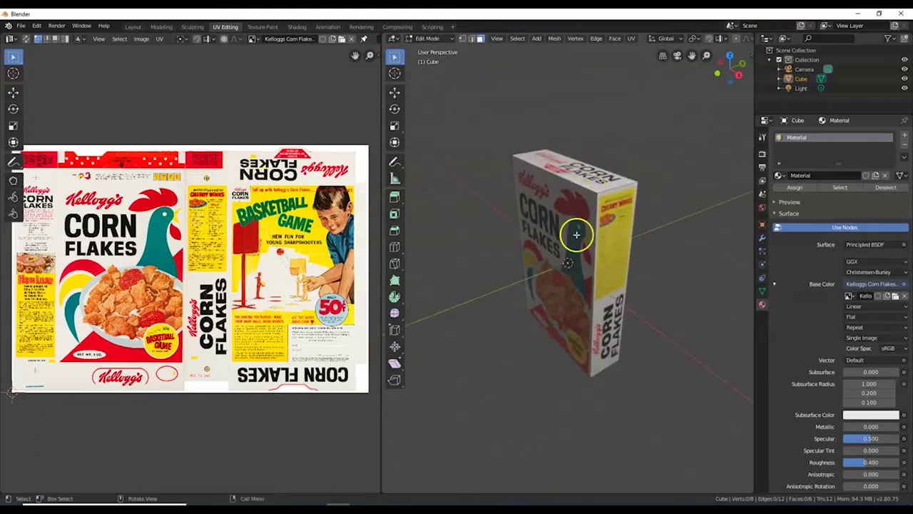
# - Examine the box all the way round, checking the texture placement on the front, back, top and narrow sides
pyautogui.moveTo(618, 274); pyautogui.dragTo(643, 284, button='middle')
pyautogui.scroll(-2, 606, 289)
pyautogui.press('KP_6')
pyautogui.press('KP_6')
pyautogui.press('KP_6')
pyautogui.press('KP_6')
pyautogui.press('KP_6')
pyautogui.press('KP_6')
pyautogui.press('KP_6')
pyautogui.press('KP_6')
pyautogui.press('KP_6')
pyautogui.press('KP_6')
pyautogui.press('KP_6')
pyautogui.press('KP_6')
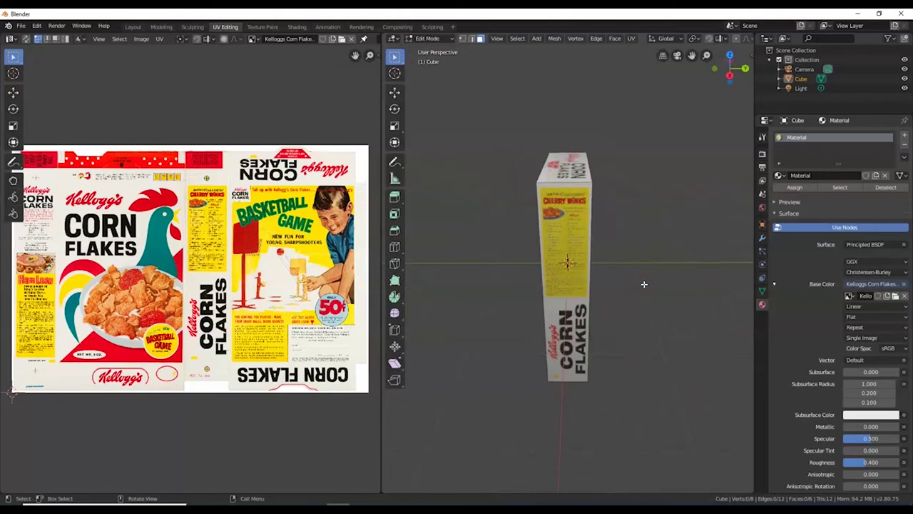
pyautogui.press('KP_6')
pyautogui.press('KP_6')
pyautogui.press('KP_6')
pyautogui.press('KP_6')
pyautogui.press('KP_6')
pyautogui.press('KP_6')
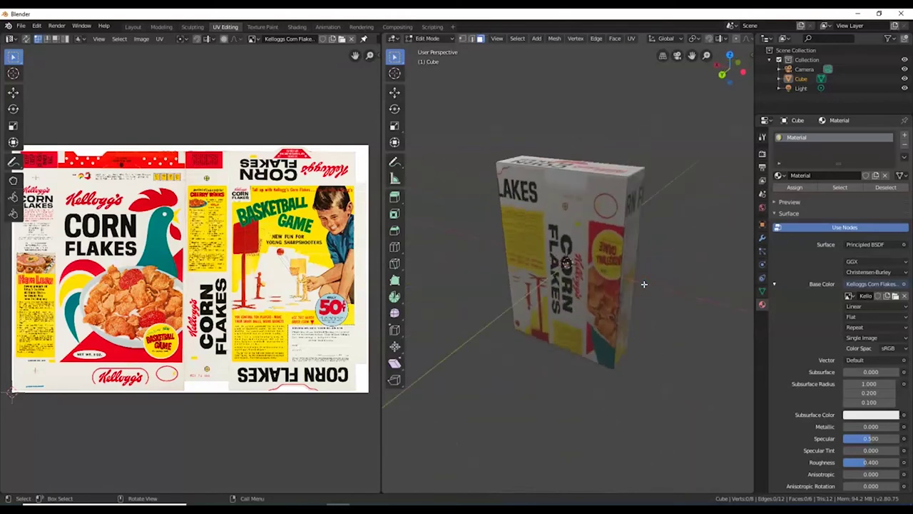
pyautogui.press('KP_6')
pyautogui.press('KP_6')
pyautogui.press('KP_6')
pyautogui.press('KP_6')
pyautogui.press('KP_6')
pyautogui.press('KP_6')
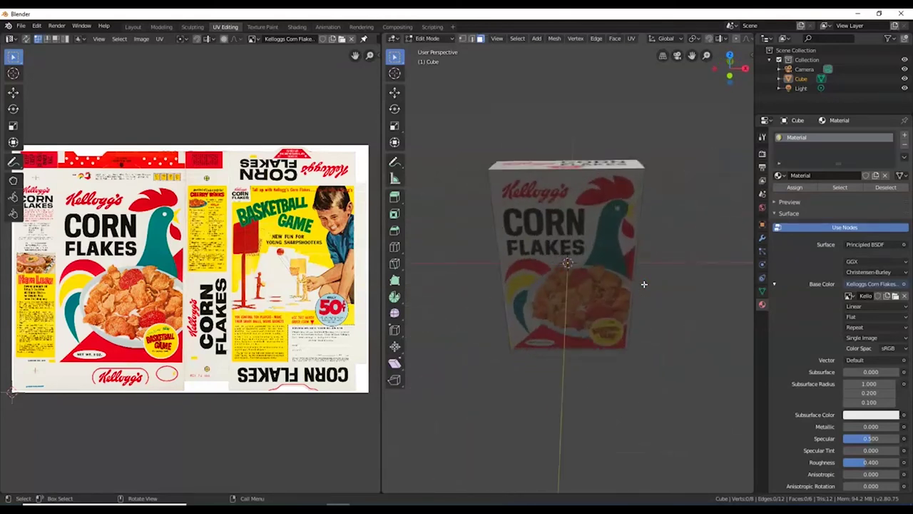
pyautogui.press('KP_6')
pyautogui.press('KP_6')
pyautogui.press('KP_6')
pyautogui.press('KP_6')
pyautogui.press('KP_6')
pyautogui.press('KP_6')
pyautogui.press('KP_6')
pyautogui.press('KP_6')
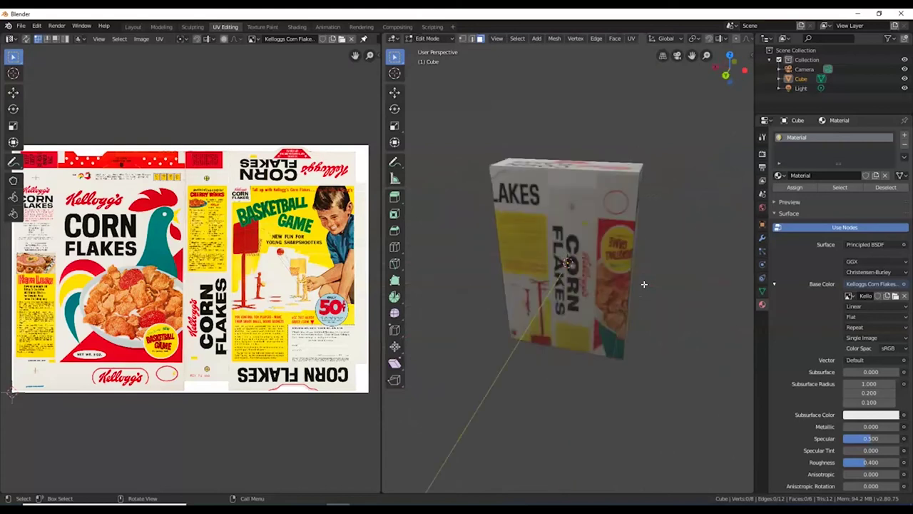
pyautogui.press('KP_6')
pyautogui.press('KP_6')
pyautogui.press('KP_6')
pyautogui.press('KP_6')
pyautogui.press('KP_6')
pyautogui.press('KP_6')
pyautogui.press('KP_6')
pyautogui.press('KP_6')
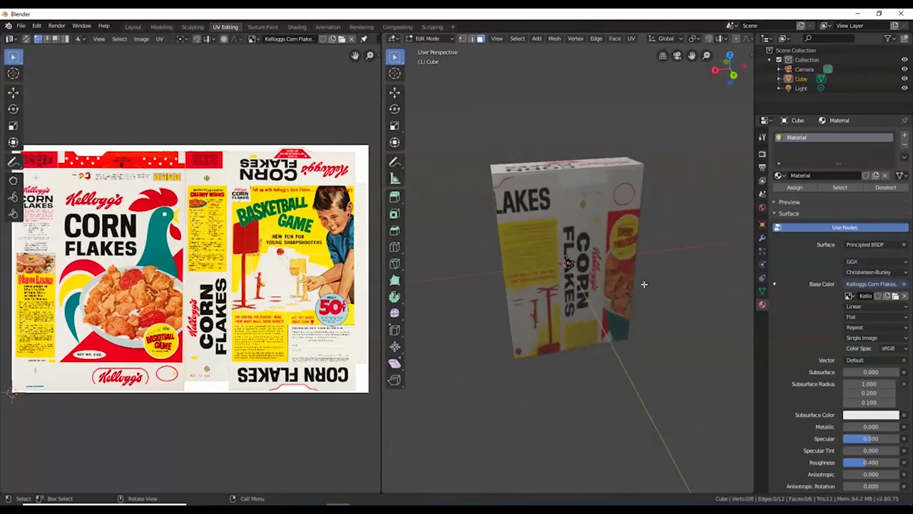
pyautogui.press('KP_6')
pyautogui.press('KP_6')
pyautogui.press('KP_6')
pyautogui.press('KP_6')
pyautogui.press('KP_6')
pyautogui.press('KP_6')
pyautogui.press('KP_6')
pyautogui.press('KP_6')
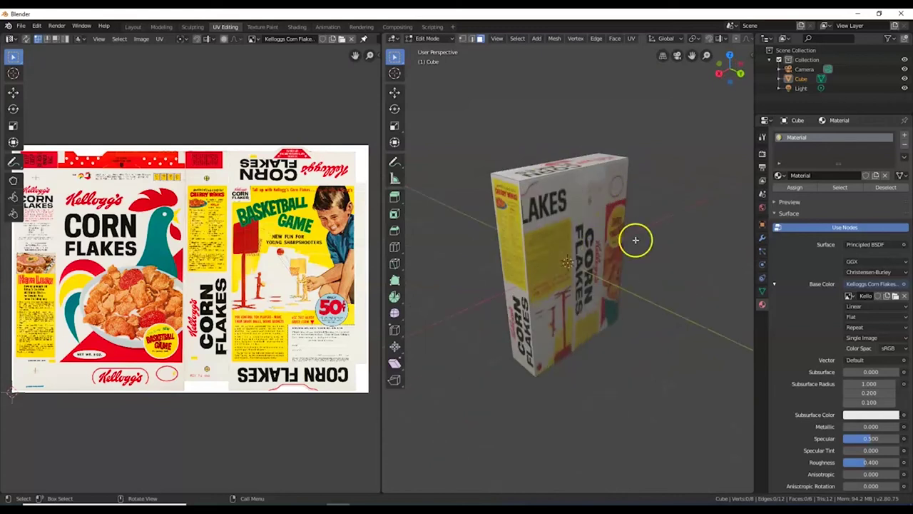
# - Select the box's large back face, move its UV island onto the Basketball Game panel and rotate it 180 degrees
pyautogui.click(592, 234)
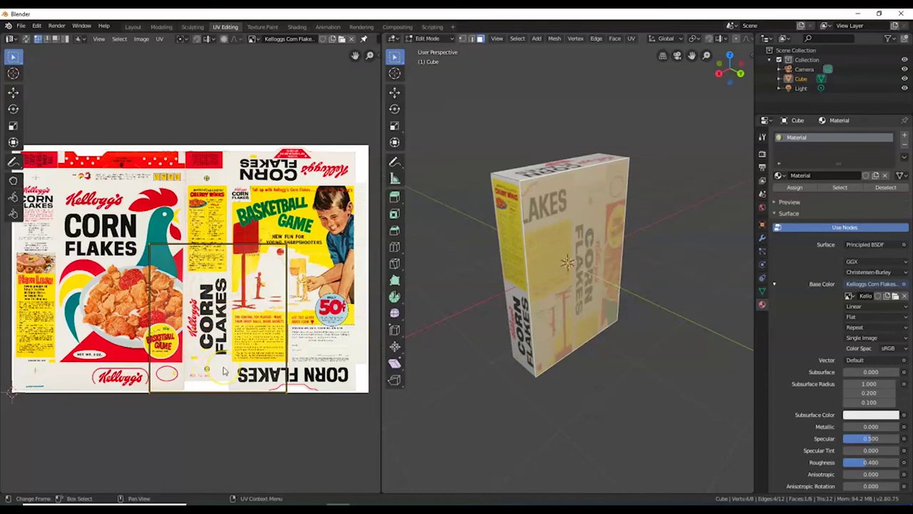
pyautogui.press('g')
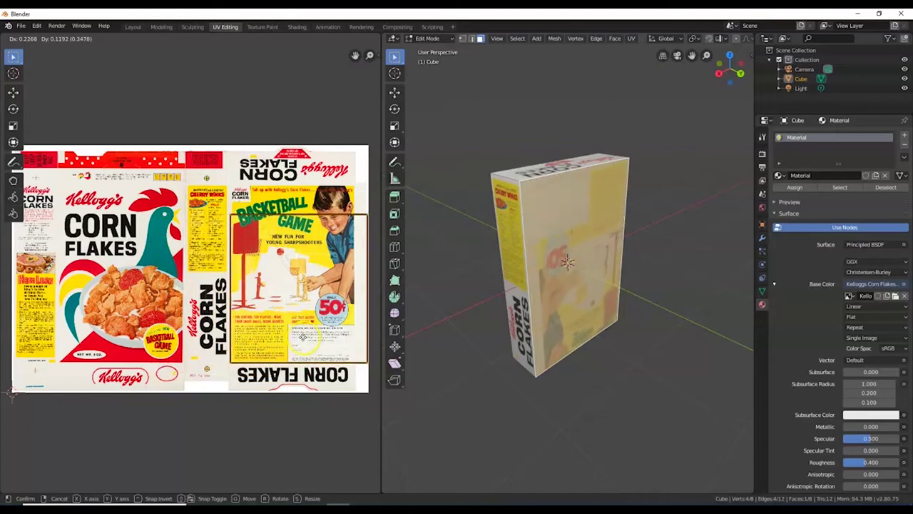
pyautogui.click(304, 341)
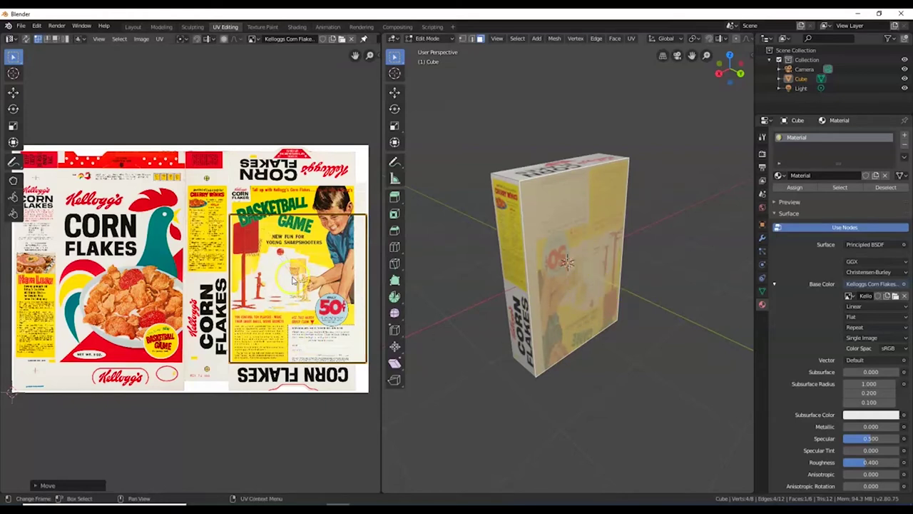
pyautogui.write('r180')
pyautogui.press('Return')
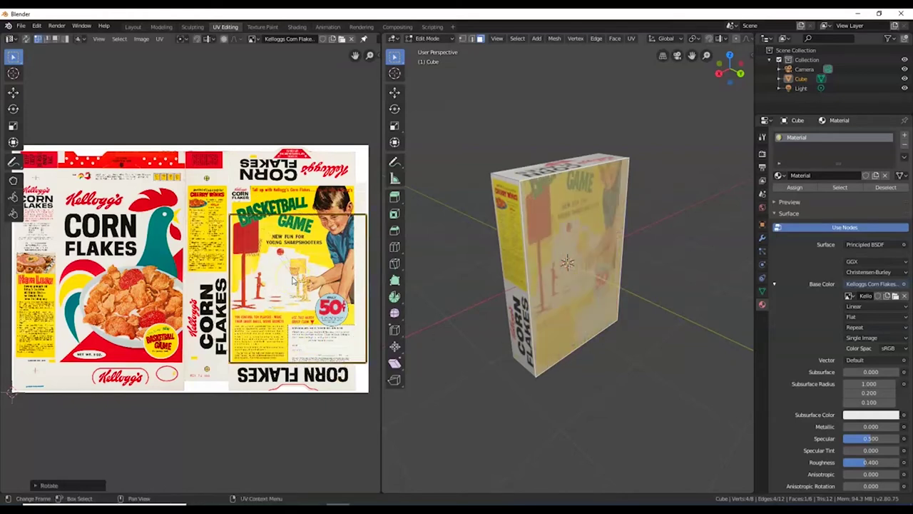
# - Select the top edge of the back face's UV island and move it up along Y to the Basketball Game panel's upper border
pyautogui.press('b')
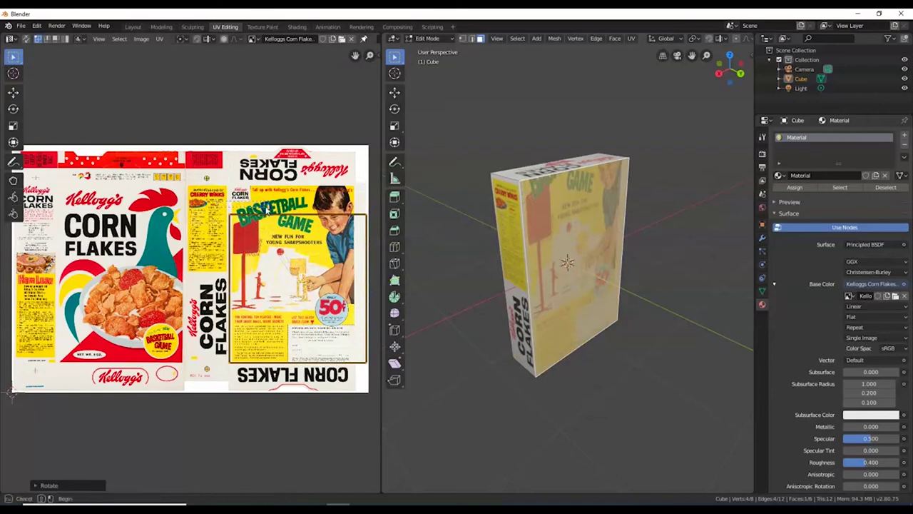
pyautogui.click(371, 225)
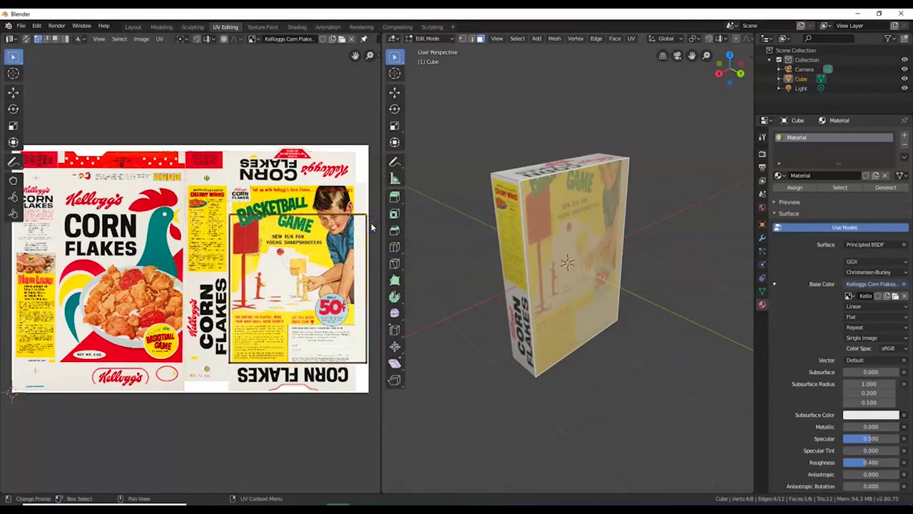
pyautogui.press('g')
pyautogui.press('y')
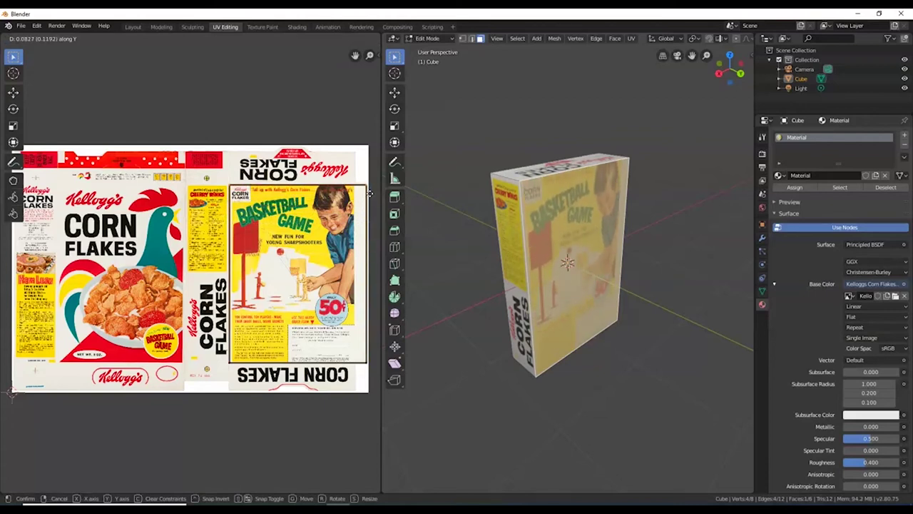
pyautogui.click(370, 191)
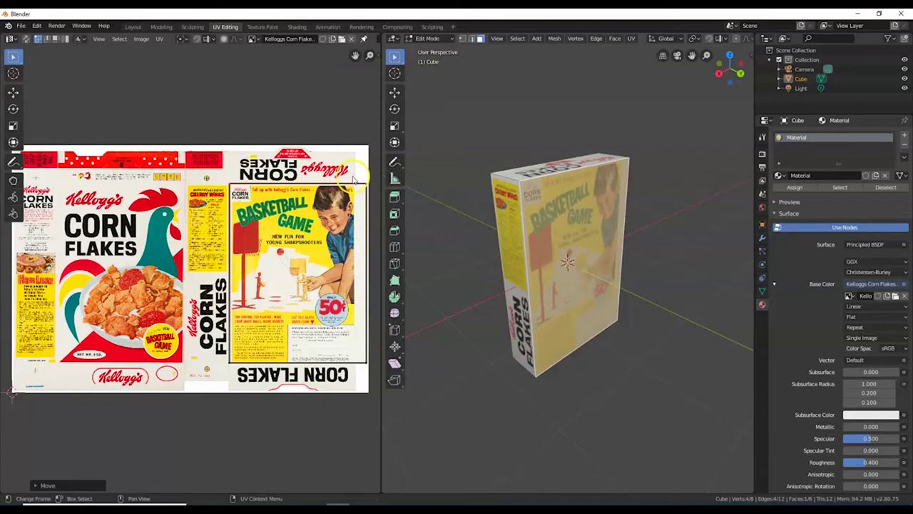
# - Select the right edge of the back face's UV island and move it inward along X to the Basketball Game panel's right border
pyautogui.moveTo(356, 166); pyautogui.dragTo(370, 369)
pyautogui.moveTo(361, 168); pyautogui.dragTo(373, 385)
pyautogui.press('g')
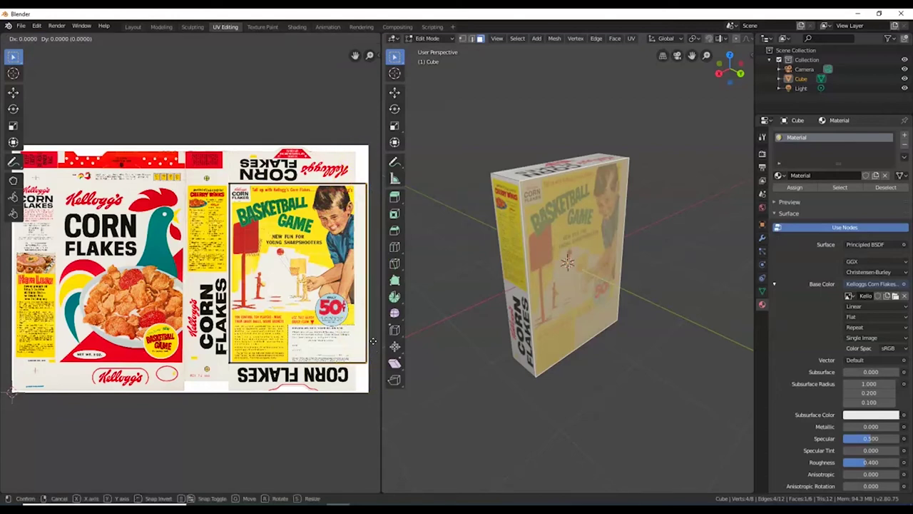
pyautogui.press('x')
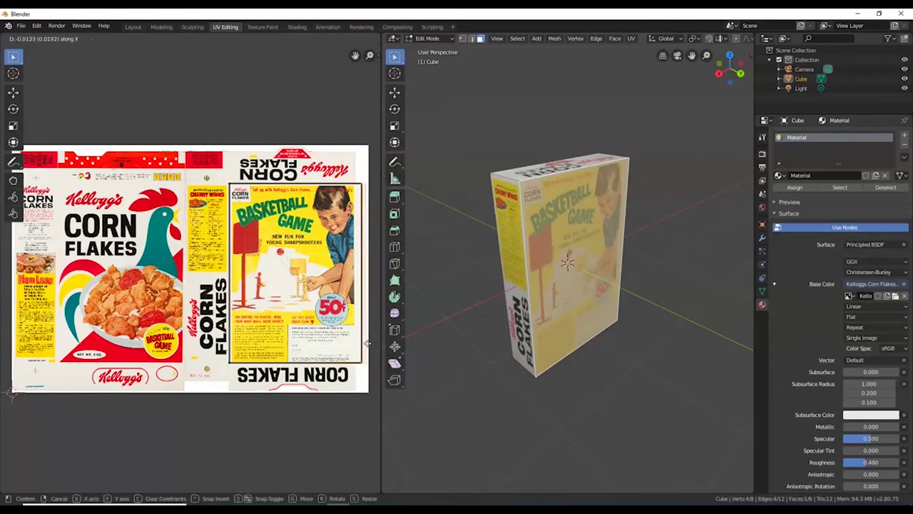
pyautogui.click(362, 345)
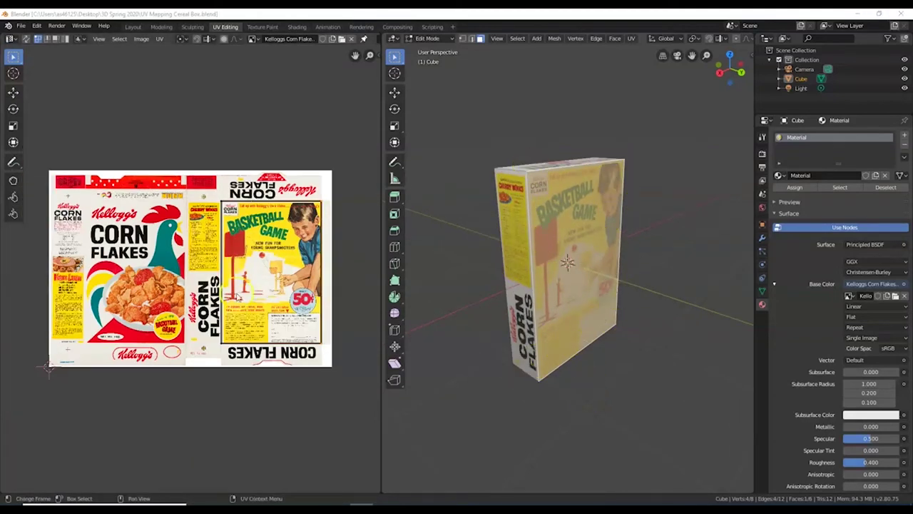
# - Select the box's remaining untextured narrow side face and move its UV island onto the Ham Luau side panel
pyautogui.moveTo(622, 296); pyautogui.dragTo(553, 300, button='middle')
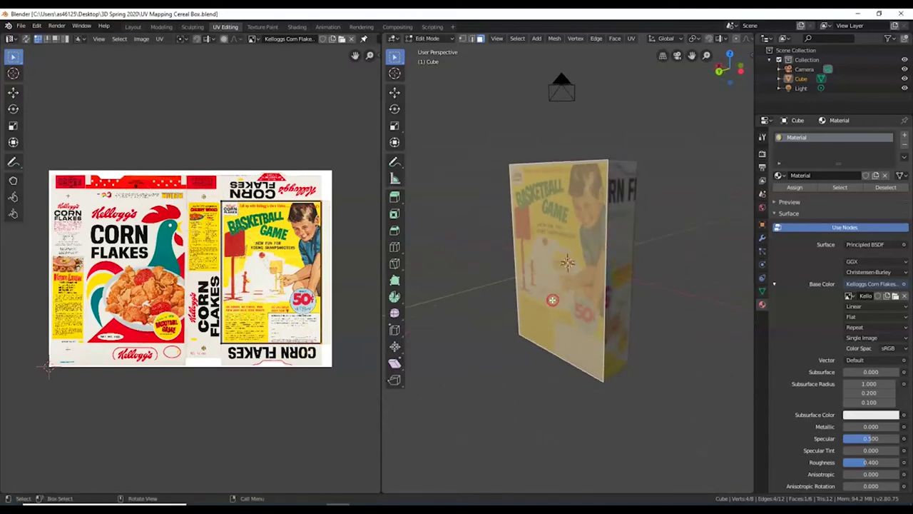
pyautogui.click(615, 251)
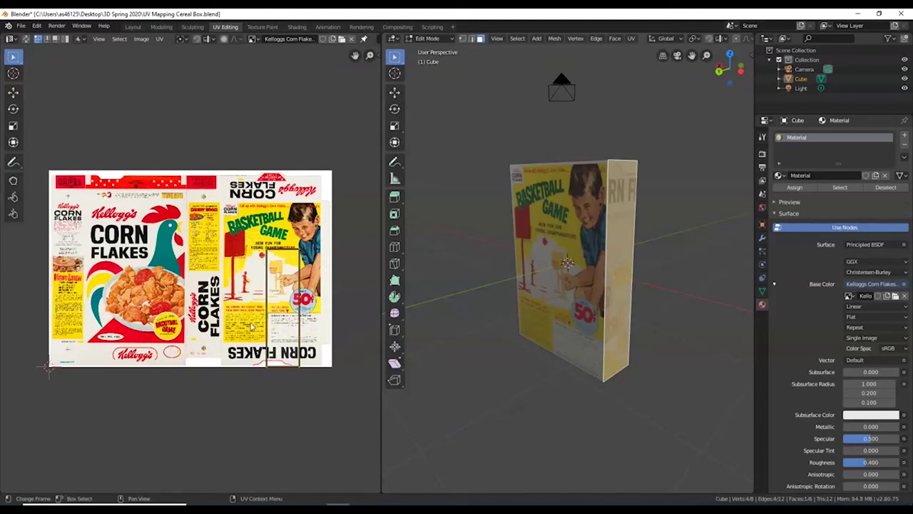
pyautogui.press('g')
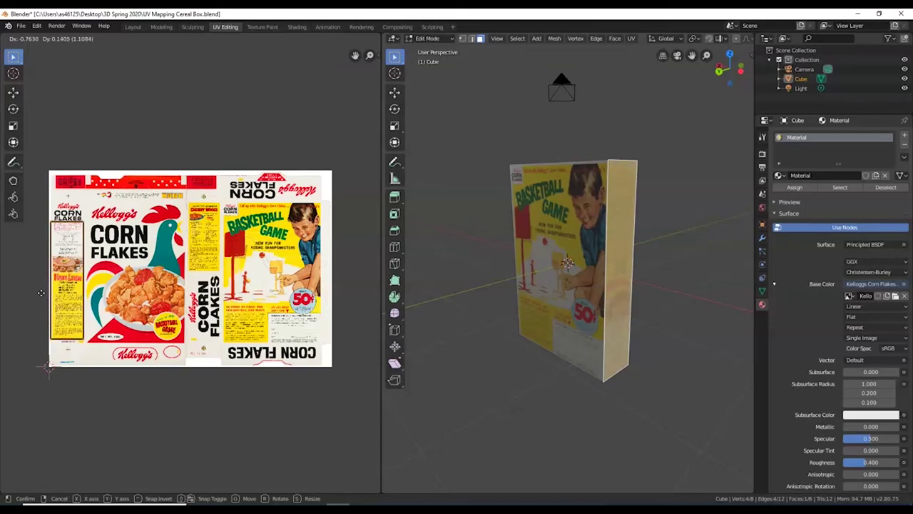
pyautogui.click(42, 294)
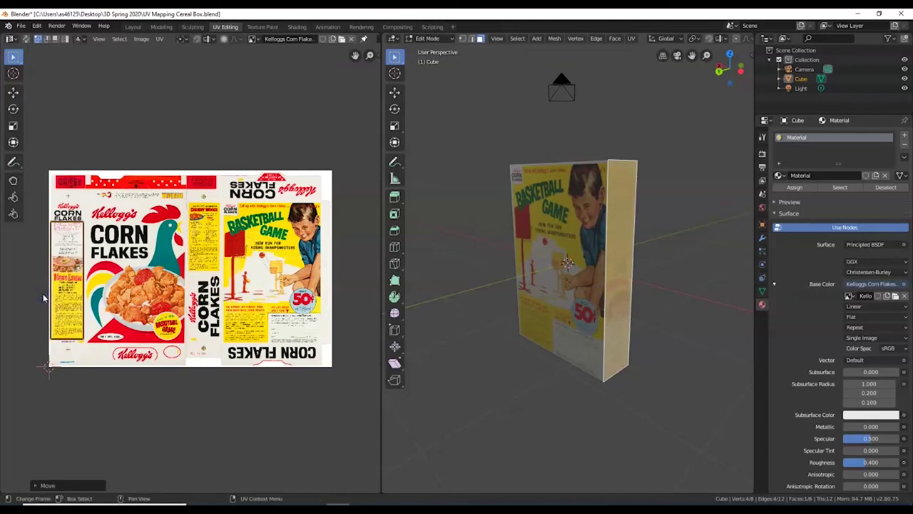
# - Select the top edge of the side face's UV island and move it up along Y above the panel's Kellogg's logo
pyautogui.press('b')
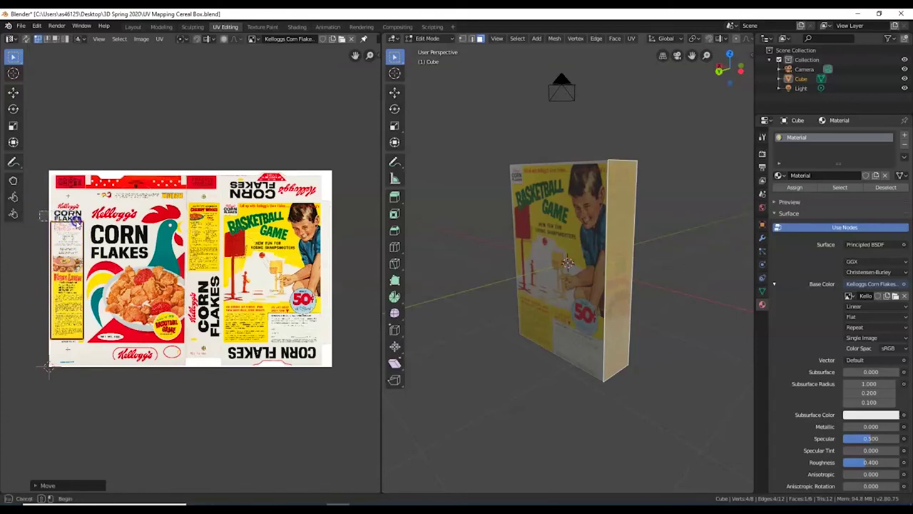
pyautogui.moveTo(94, 227); pyautogui.dragTo(89, 348)
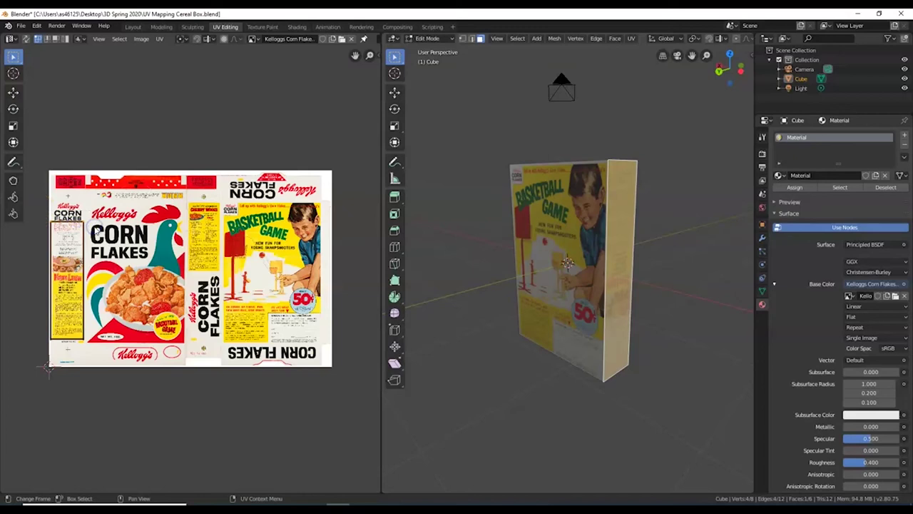
pyautogui.press('g')
pyautogui.press('y')
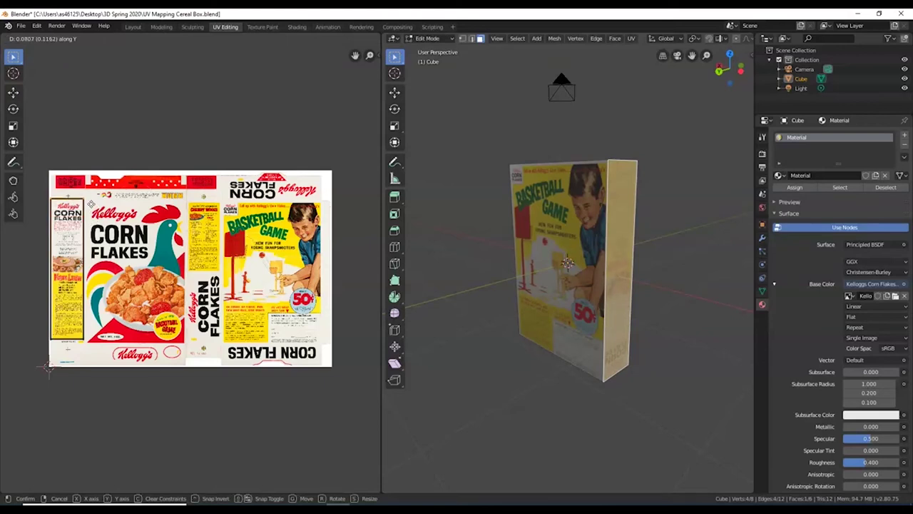
pyautogui.click(91, 204)
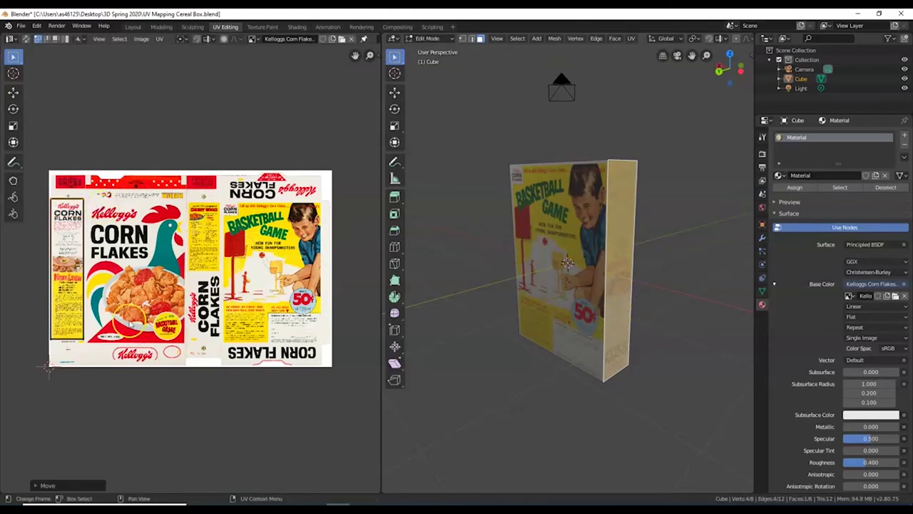
# - Rotate the narrow side face's whole UV island by 180 degrees so the Ham Luau panel reads upright on the box
pyautogui.click(118, 302)
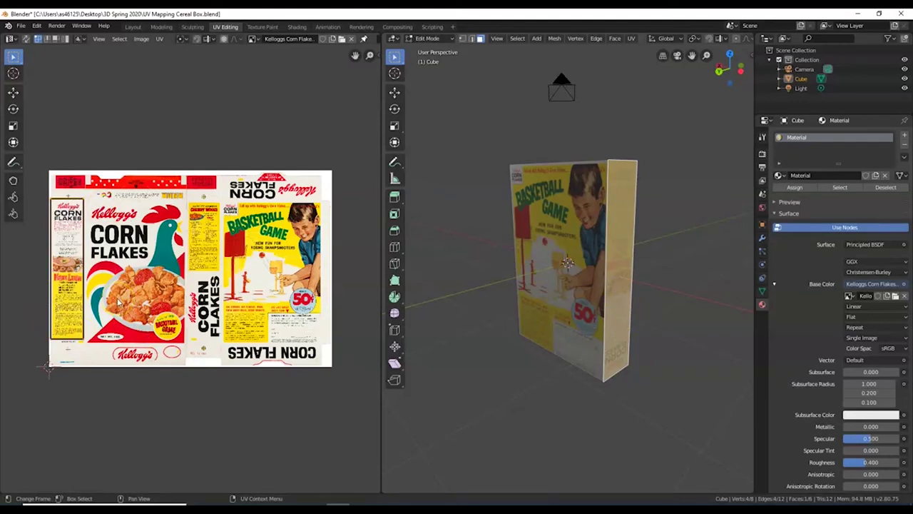
pyautogui.press('r')
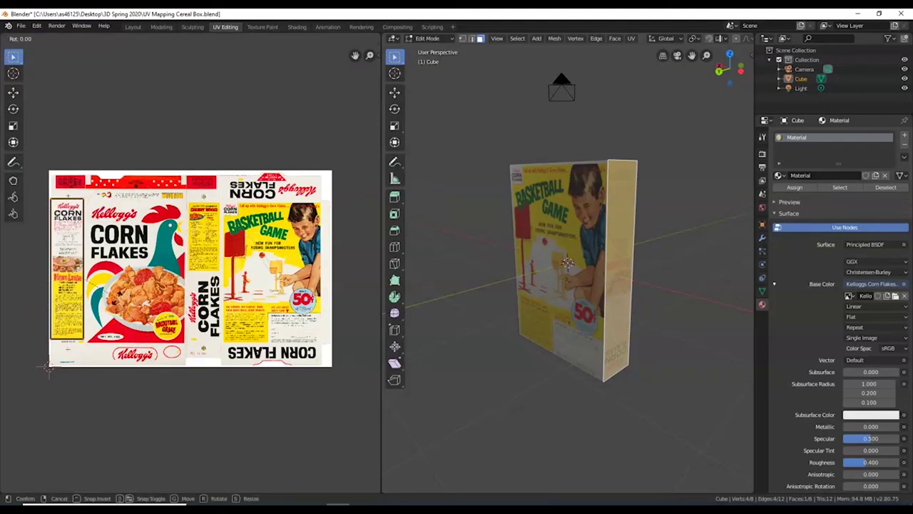
pyautogui.click(118, 302)
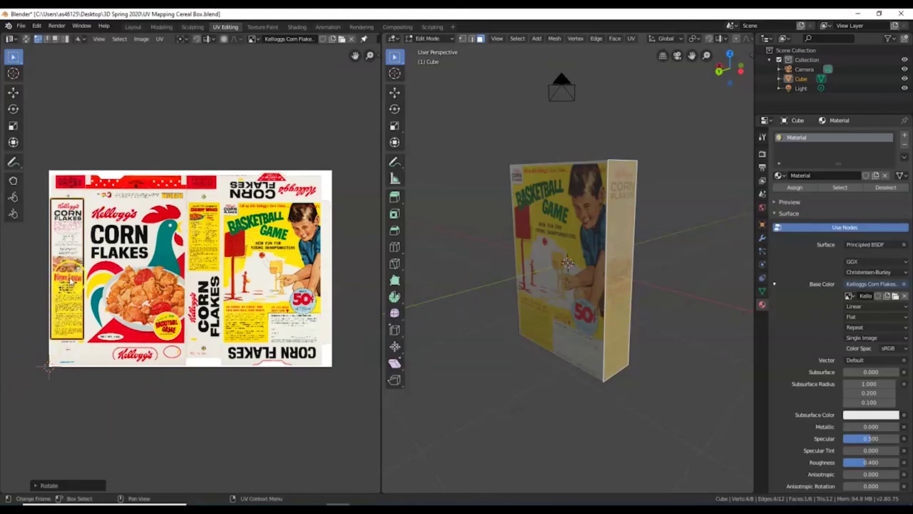
# - Select the right edge of the side face's UV island and move it outward along X to the Ham Luau panel's right border
pyautogui.scroll(2, 69, 281)
pyautogui.press('KP_Decimal')
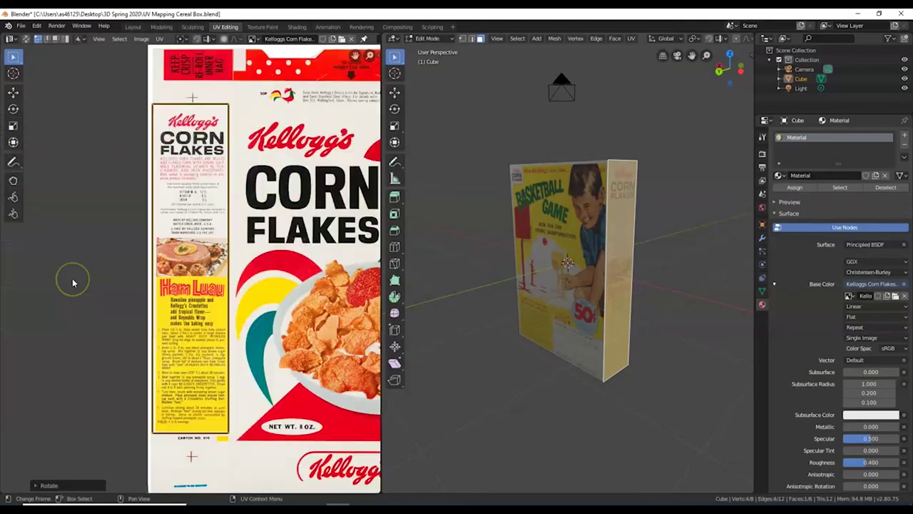
pyautogui.scroll(-2, 126, 306)
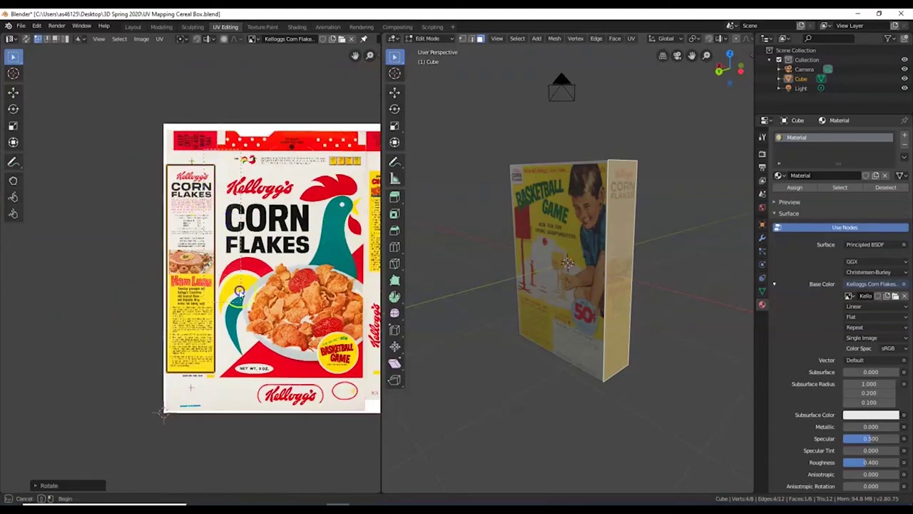
pyautogui.click(218, 320)
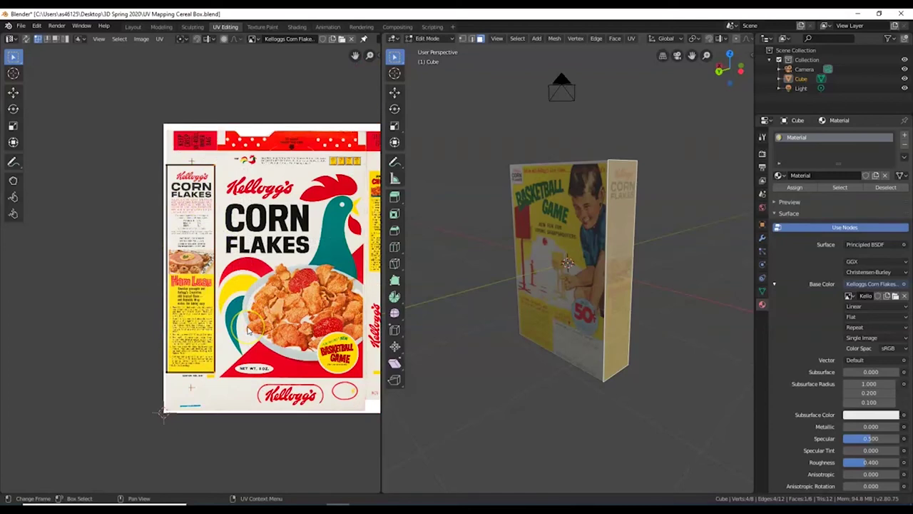
pyautogui.press('g')
pyautogui.press('x')
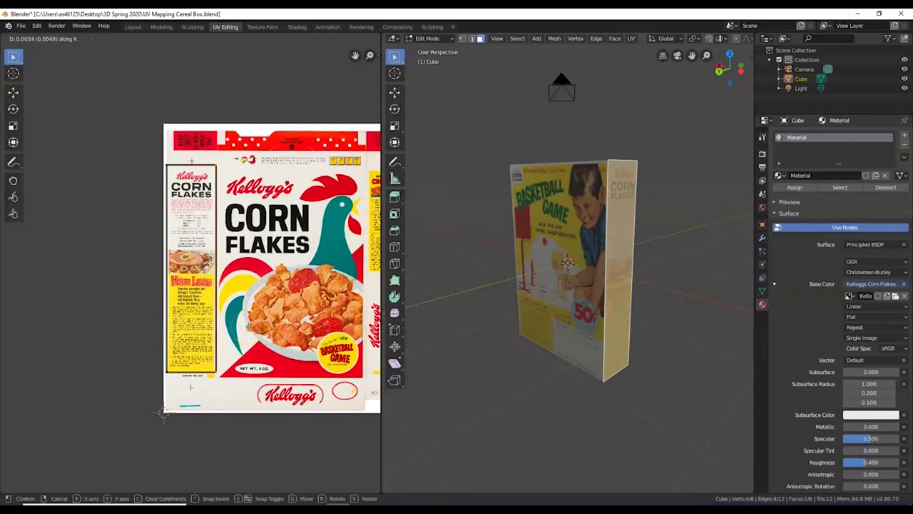
pyautogui.click(250, 327)
# - Select the Basketball Game face and examine its UV placement on the full image, along with the box's underside
pyautogui.click(536, 303)
pyautogui.click(568, 227)
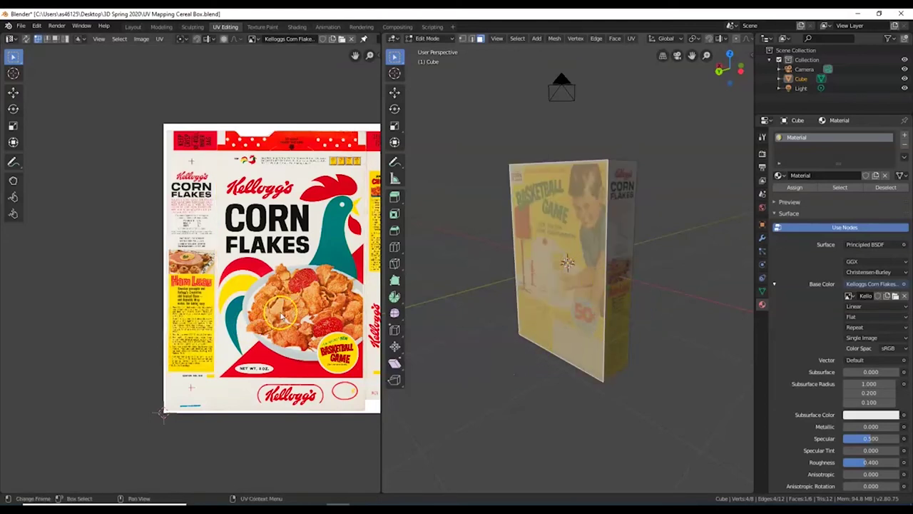
pyautogui.scroll(-2, 230, 350)
pyautogui.moveTo(276, 346); pyautogui.dragTo(166, 335, button='middle')
pyautogui.scroll(-3, 183, 302)
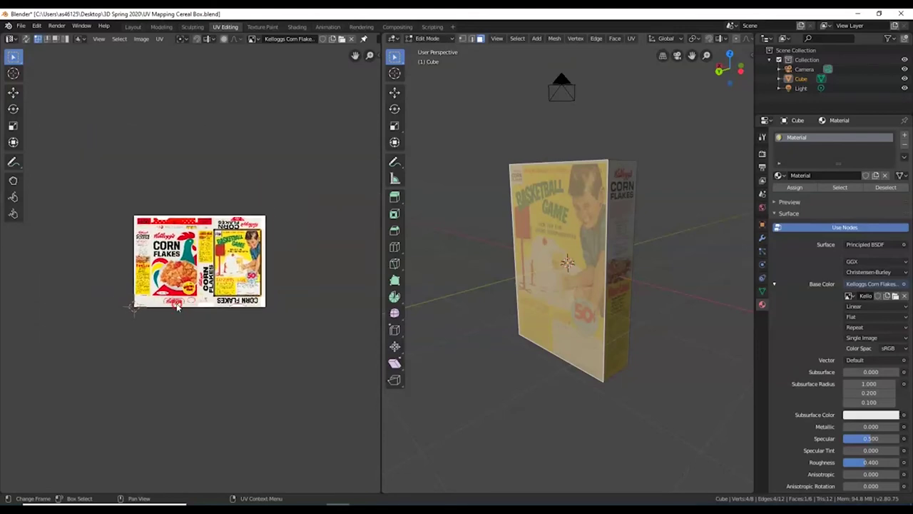
pyautogui.scroll(2, 166, 336)
pyautogui.moveTo(585, 312)
pyautogui.mouseDown(button='middle')
pyautogui.moveTo(576, 272)
pyautogui.moveTo(538, 264)
pyautogui.moveTo(468, 280)
pyautogui.moveTo(556, 275)
pyautogui.moveTo(707, 301)
pyautogui.moveTo(654, 401)
pyautogui.moveTo(570, 356)
pyautogui.moveTo(571, 323)
pyautogui.mouseUp(button='middle')
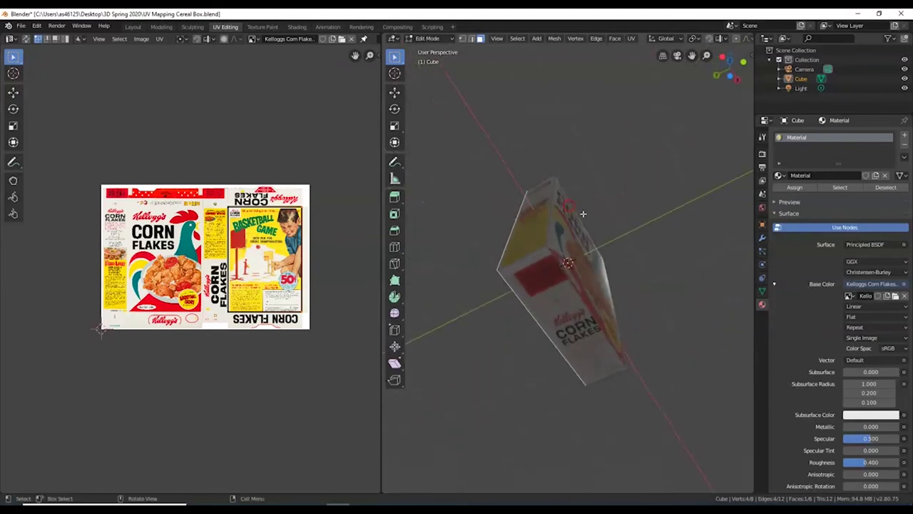
# - Rotate the box's bottom face UV island by 90 degrees and move it onto the Kellogg's logo flap below the front panel
pyautogui.click(568, 312)
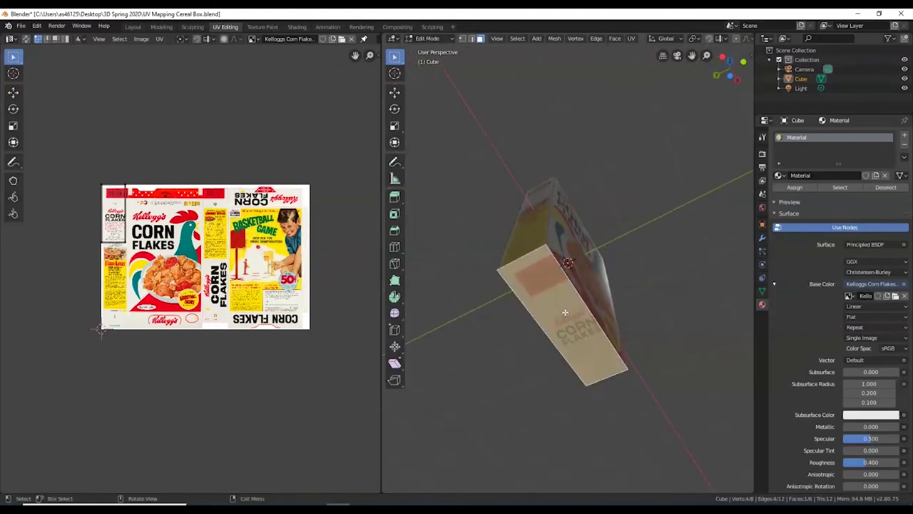
pyautogui.click(108, 237)
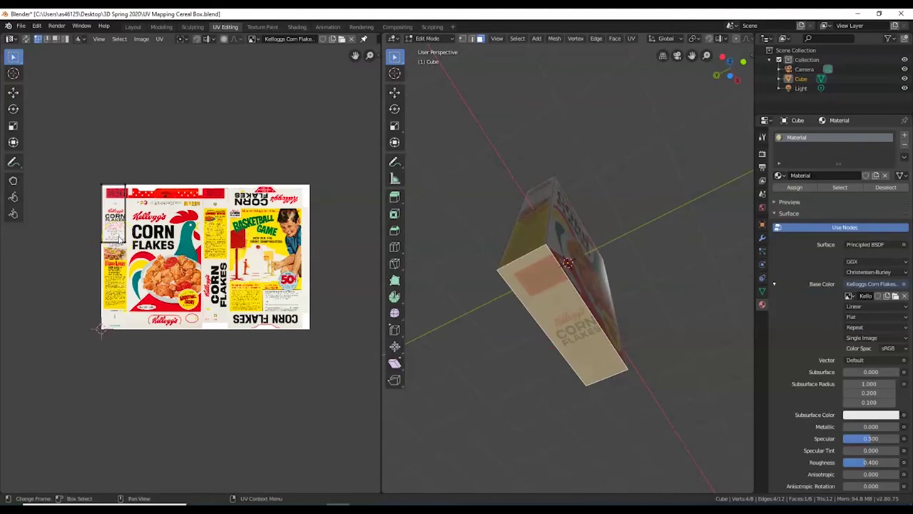
pyautogui.click(344, 307)
pyautogui.write('r90')
pyautogui.press('Return')
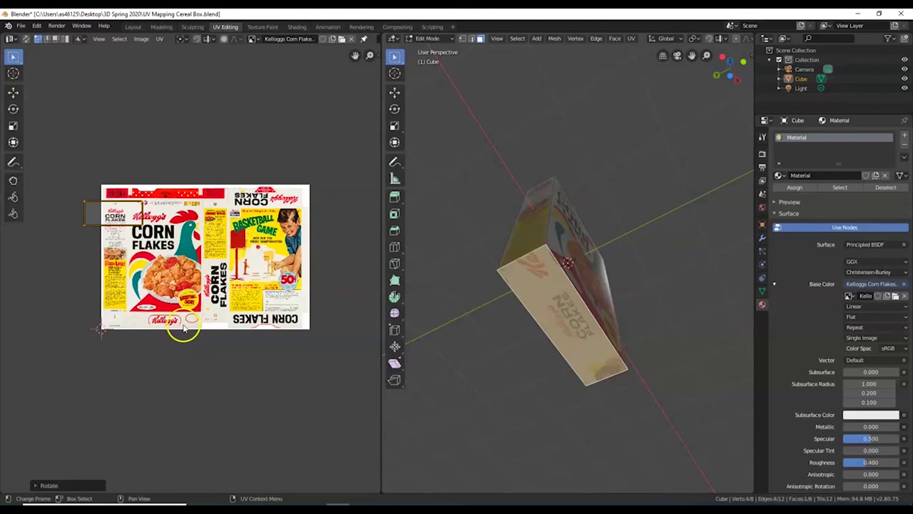
pyautogui.press('g')
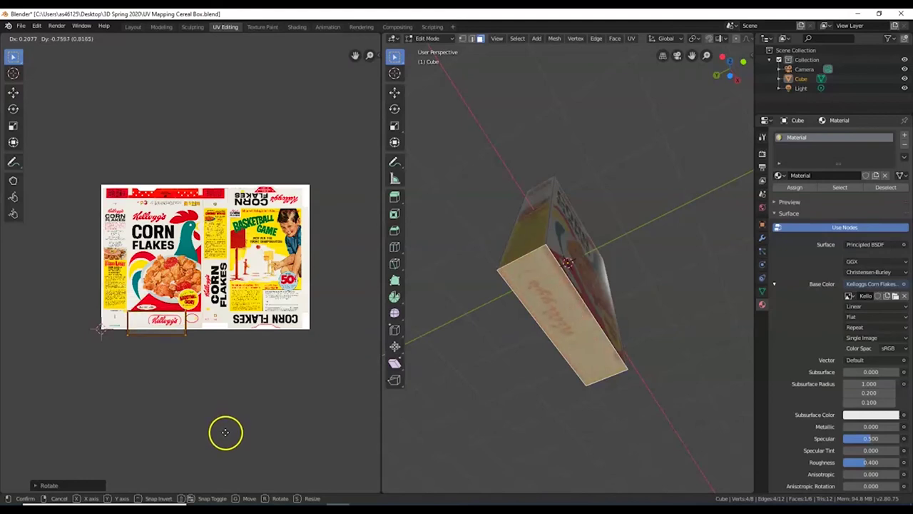
pyautogui.click(225, 432)
# - Select the right edge of the bottom face's UV island and move it along X to the logo flap's right border
pyautogui.scroll(3, 210, 387)
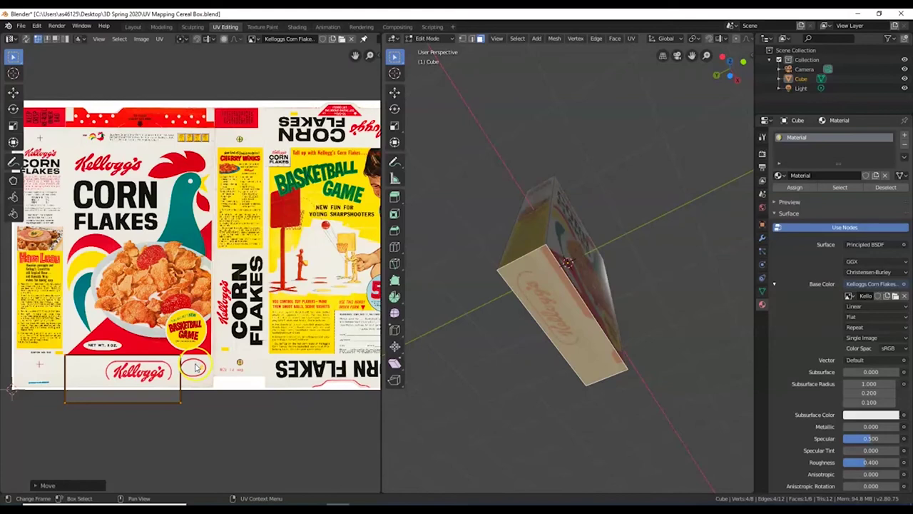
pyautogui.moveTo(151, 363); pyautogui.dragTo(172, 351)
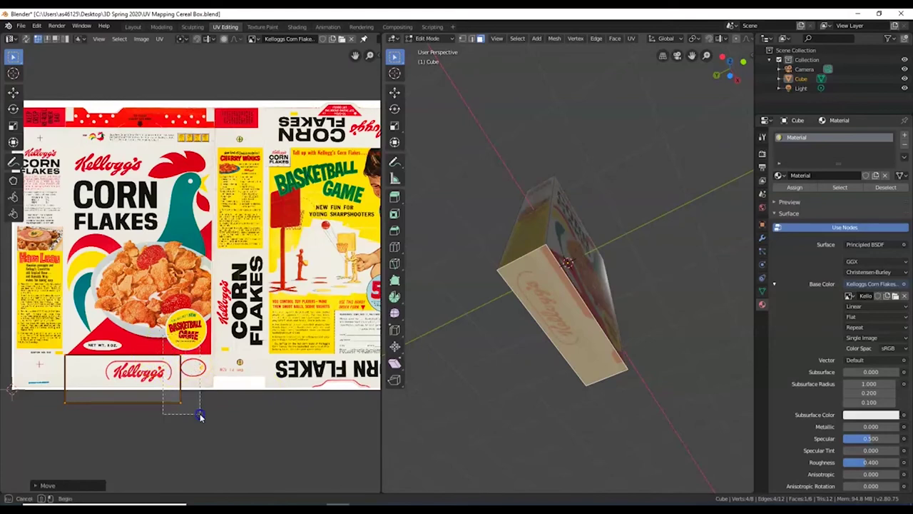
pyautogui.moveTo(199, 417); pyautogui.dragTo(199, 418)
pyautogui.press('g')
pyautogui.press('x')
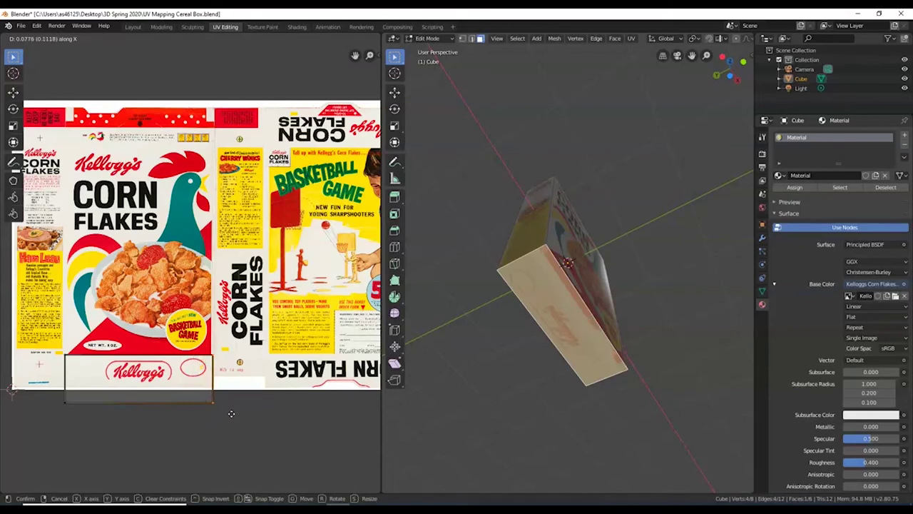
pyautogui.click(231, 414)
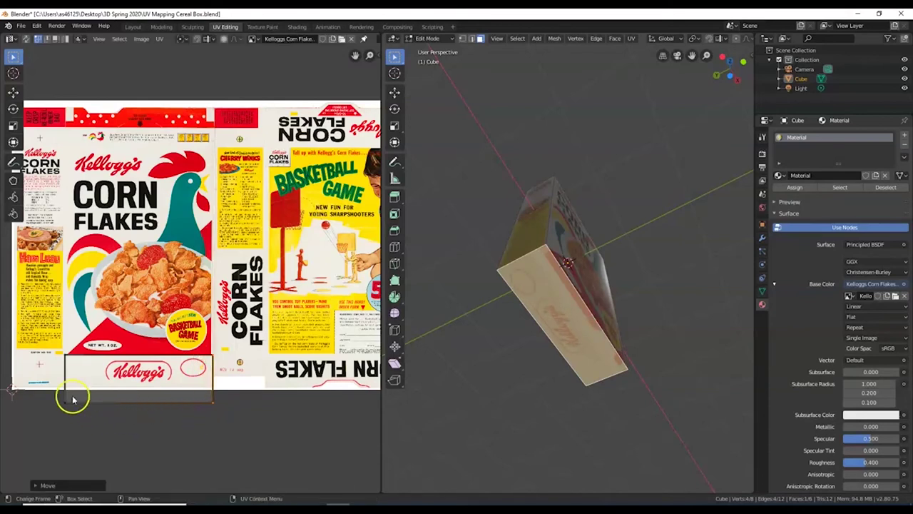
# - Select the lower edge of the bottom face's UV island and move it up along Y to the logo flap's lower border
pyautogui.moveTo(59, 406); pyautogui.dragTo(240, 420)
pyautogui.press('g')
pyautogui.press('y')
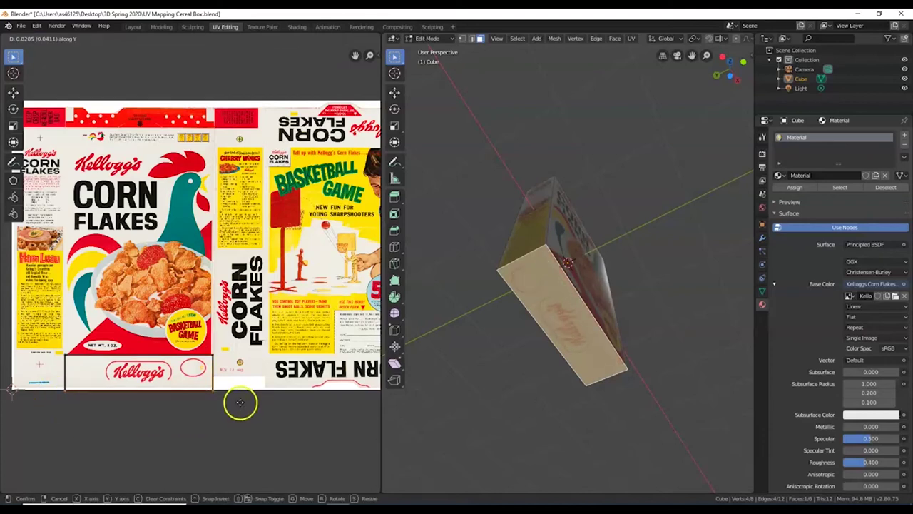
pyautogui.click(240, 404)
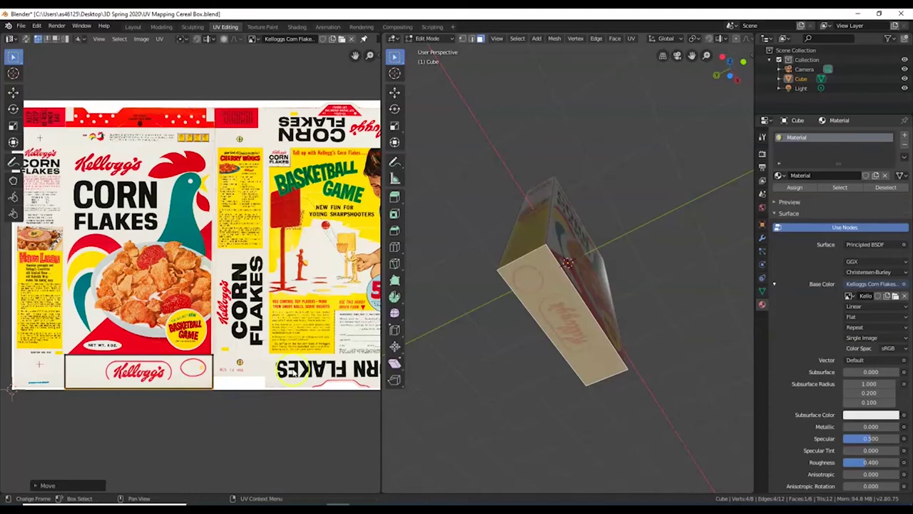
# - Select the Corn Flakes front face and examine the texture on the box's underside, front and narrow side
pyautogui.click(565, 250)
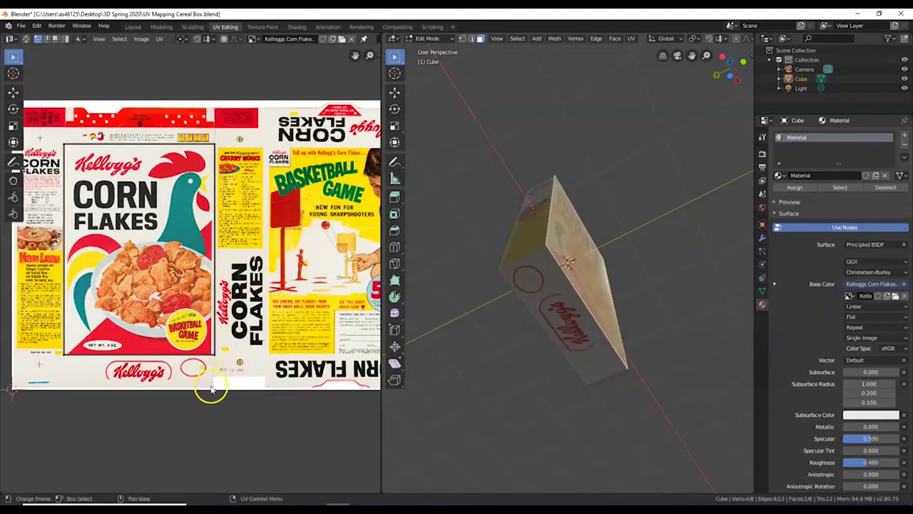
pyautogui.scroll(3, 542, 257)
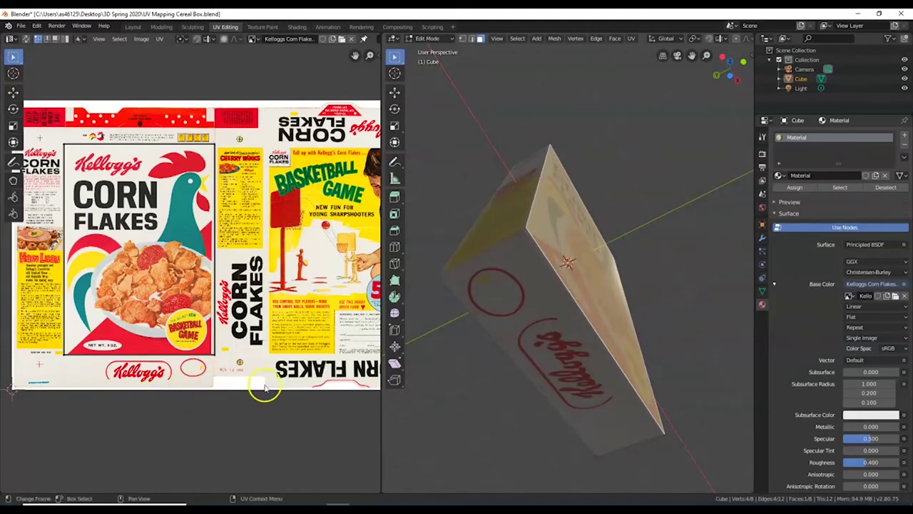
pyautogui.moveTo(548, 278); pyautogui.dragTo(525, 352, button='middle')
pyautogui.scroll(-3, 615, 336)
pyautogui.moveTo(616, 336); pyautogui.dragTo(581, 326, button='middle')
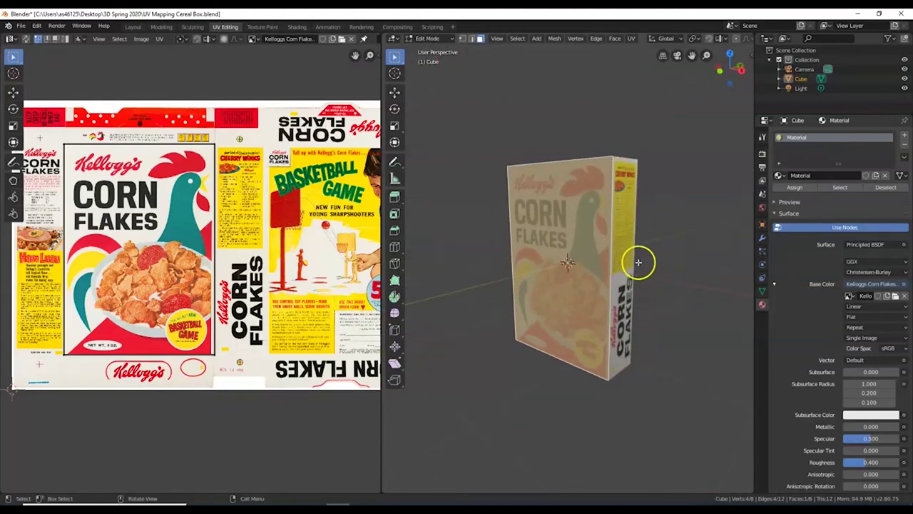
# - Switch to the Layout workspace and display the cereal box with Rendered viewport shading
pyautogui.click(133, 27)
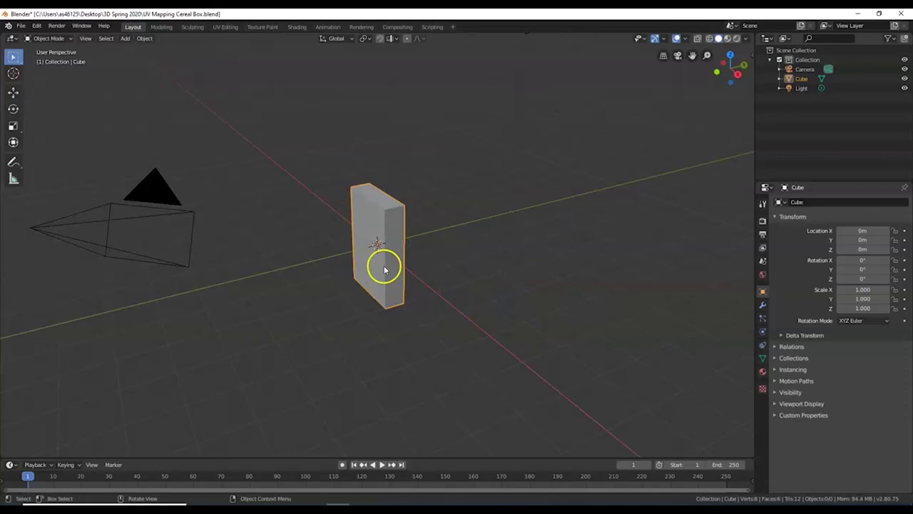
pyautogui.click(737, 38)
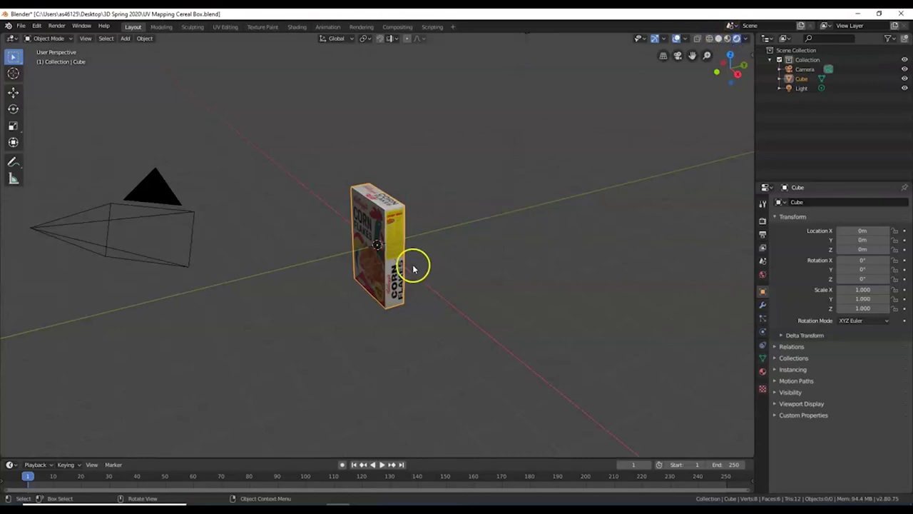
pyautogui.scroll(2, 414, 269)
pyautogui.press('z')
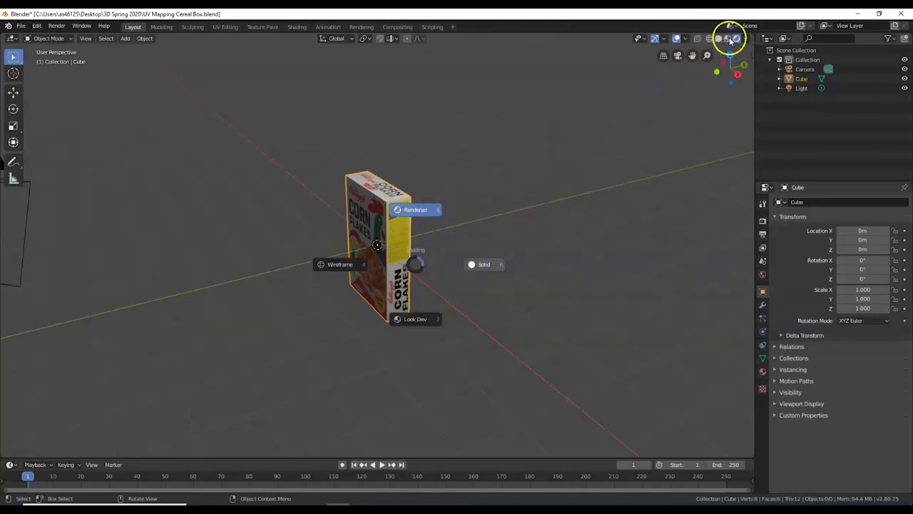
pyautogui.click(420, 211)
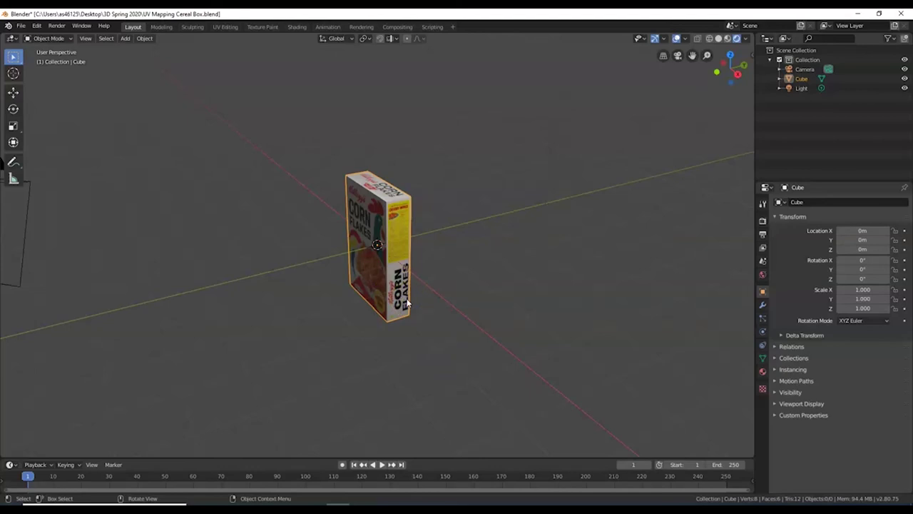
# - Duplicate the cereal box along X on both sides of the original, placing copies at about 2.07 m and -2.08 m
pyautogui.hotkey('shift', 'd')
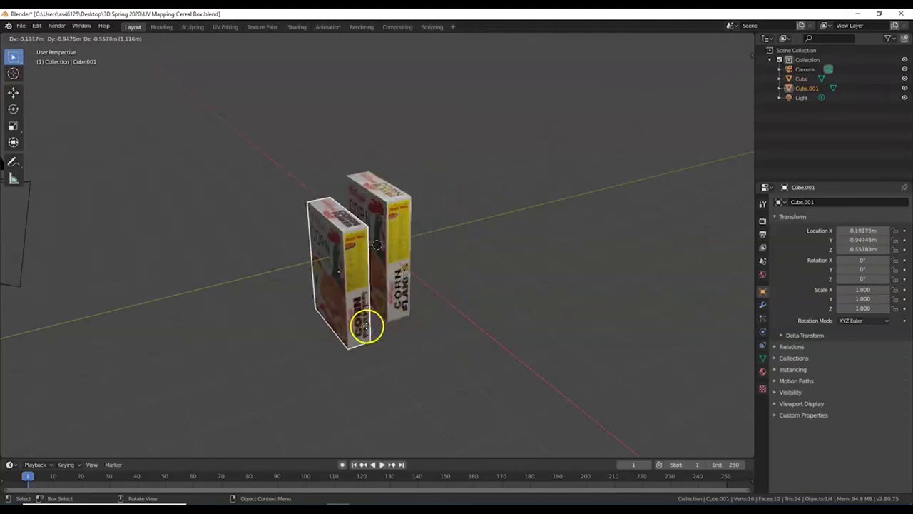
pyautogui.press('x')
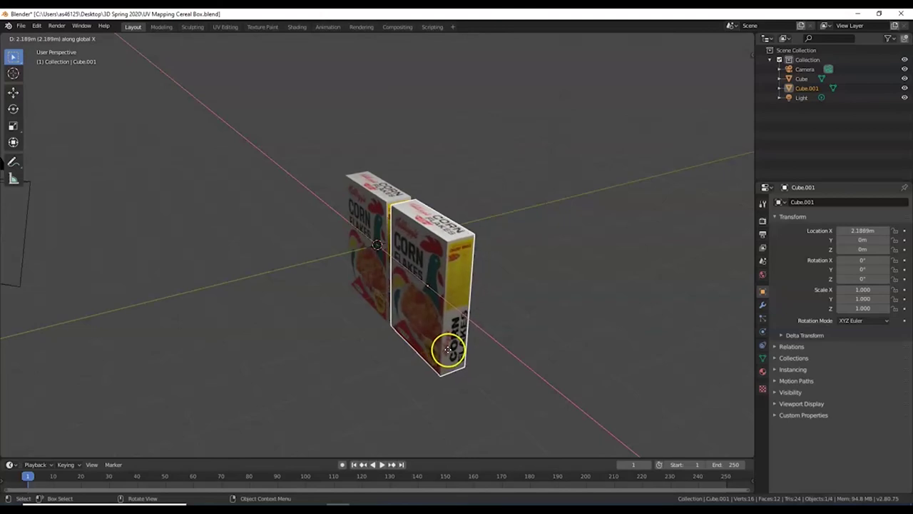
pyautogui.click(446, 347)
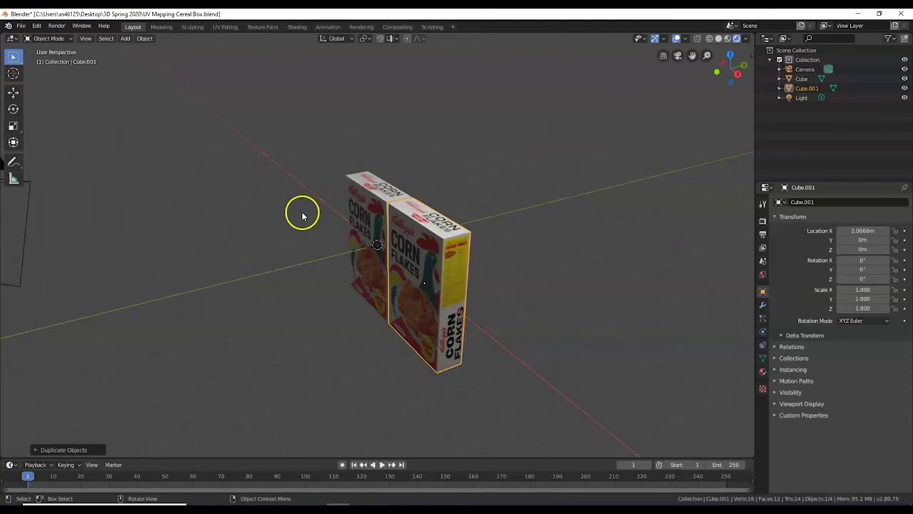
pyautogui.hotkey('shift', 'd')
pyautogui.press('x')
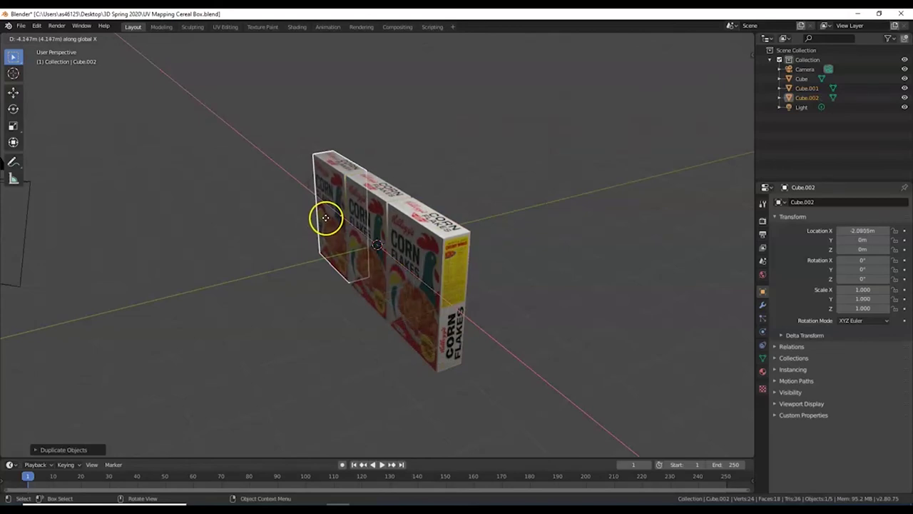
pyautogui.click(325, 217)
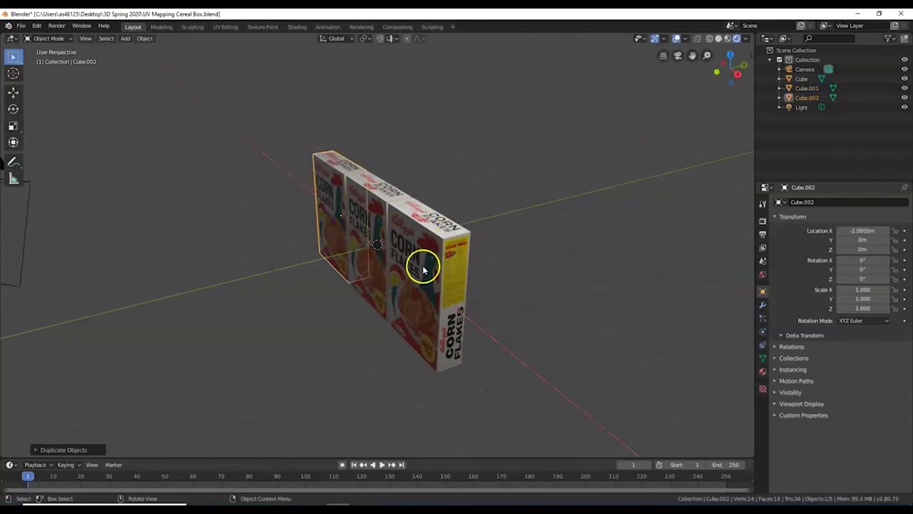
# - Select all three cereal boxes and duplicate the row about 0.63 m along Y behind the first
pyautogui.keyDown('shift'); pyautogui.click(376, 273); pyautogui.keyUp('shift')
pyautogui.keyDown('shift'); pyautogui.click(433, 300); pyautogui.keyUp('shift')
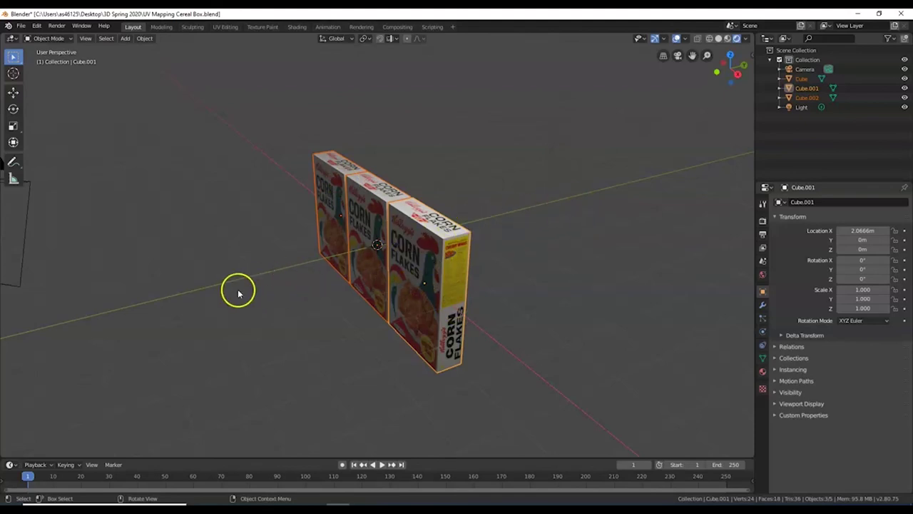
pyautogui.hotkey('shift', 'd')
pyautogui.press('y')
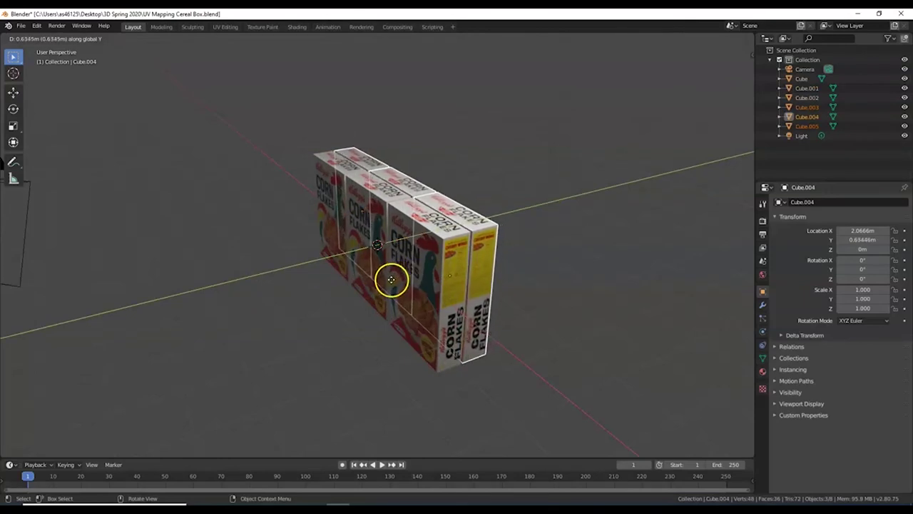
pyautogui.click(392, 280)
# - Duplicate the second row of boxes about 0.66 m along Y to form a third row
pyautogui.hotkey('shift', 'd')
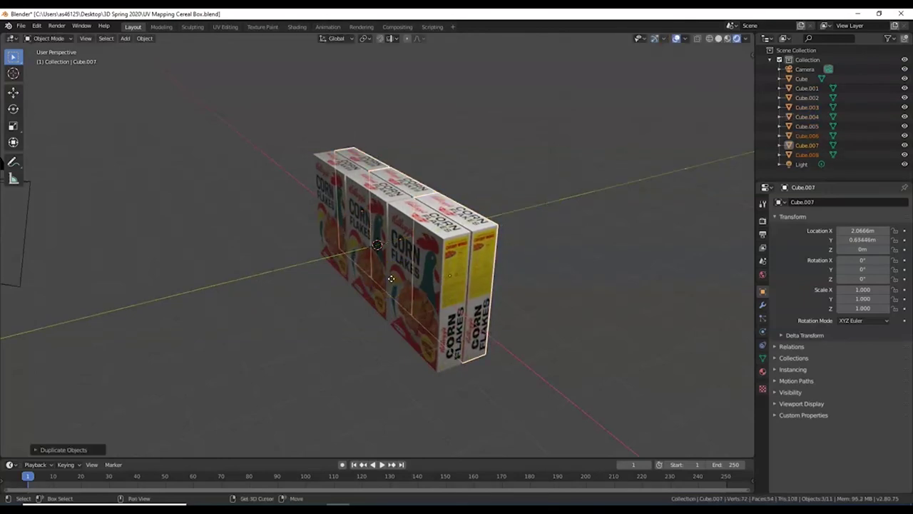
pyautogui.press('y')
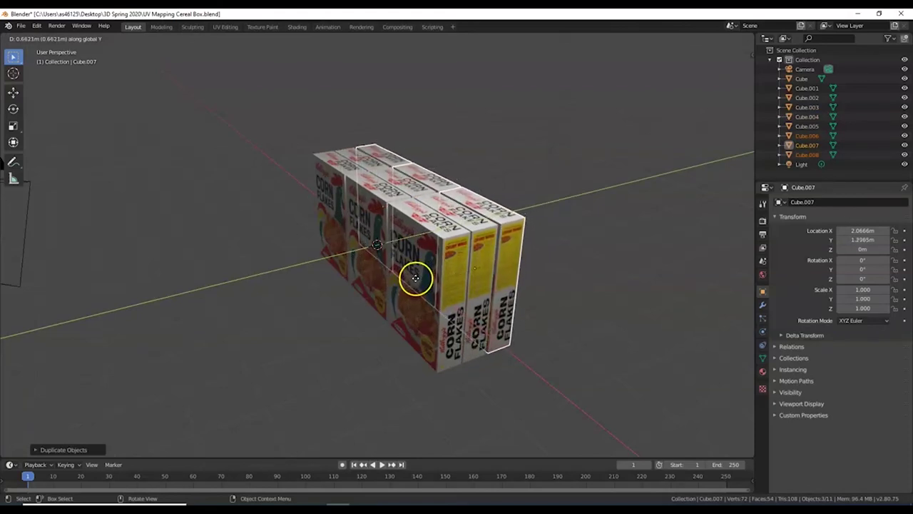
pyautogui.click(415, 277)
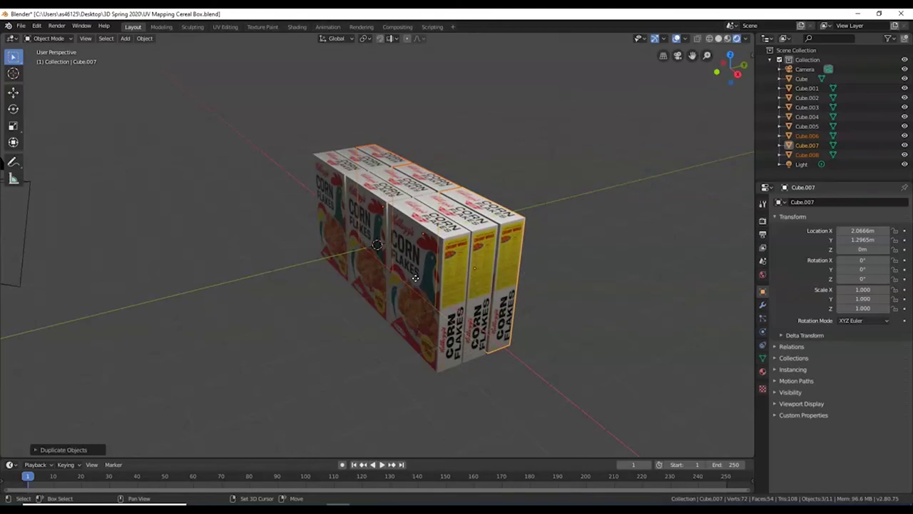
# - Duplicate the third row along Y and shift the copy back against it, to about Y 1.94 m
pyautogui.hotkey('shift', 'd')
pyautogui.press('y')
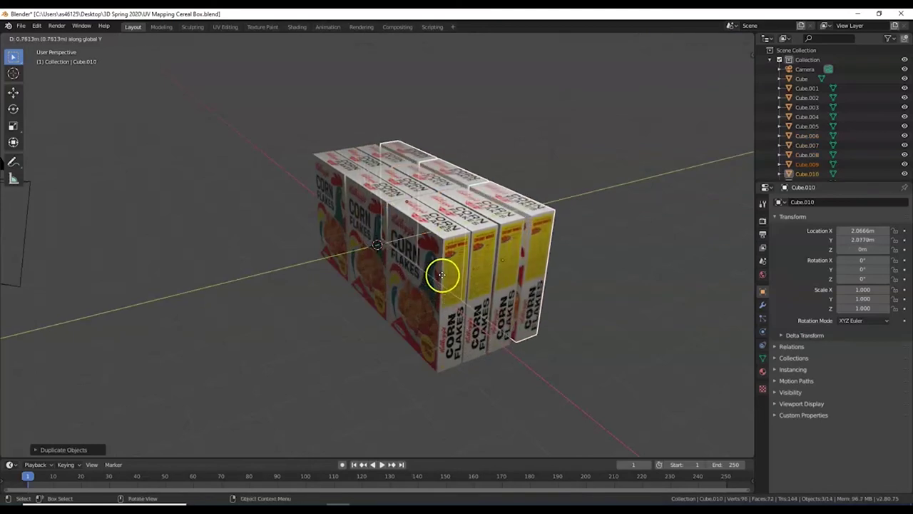
pyautogui.click(439, 277)
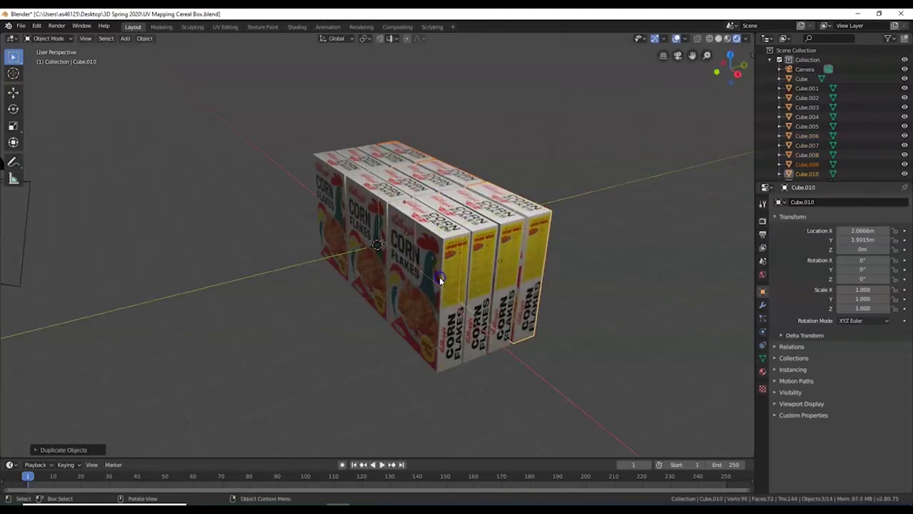
pyautogui.press('g')
pyautogui.press('y')
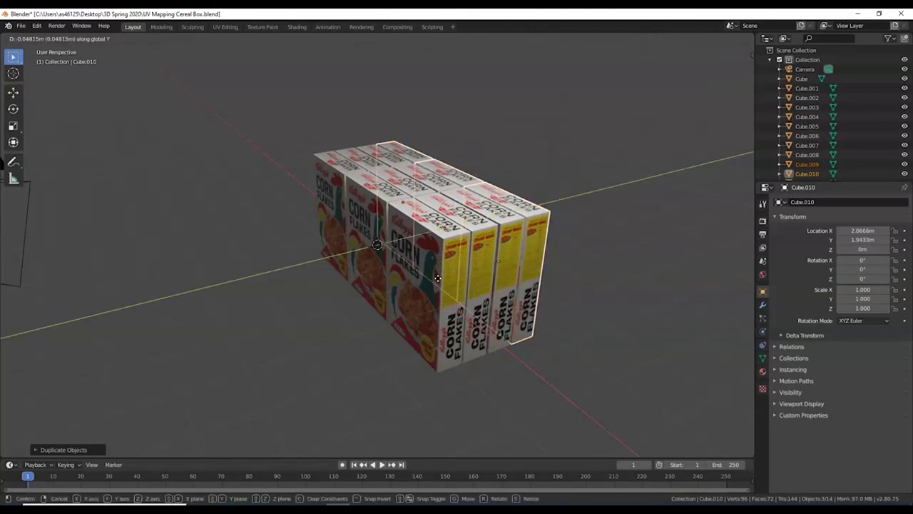
pyautogui.click(437, 278)
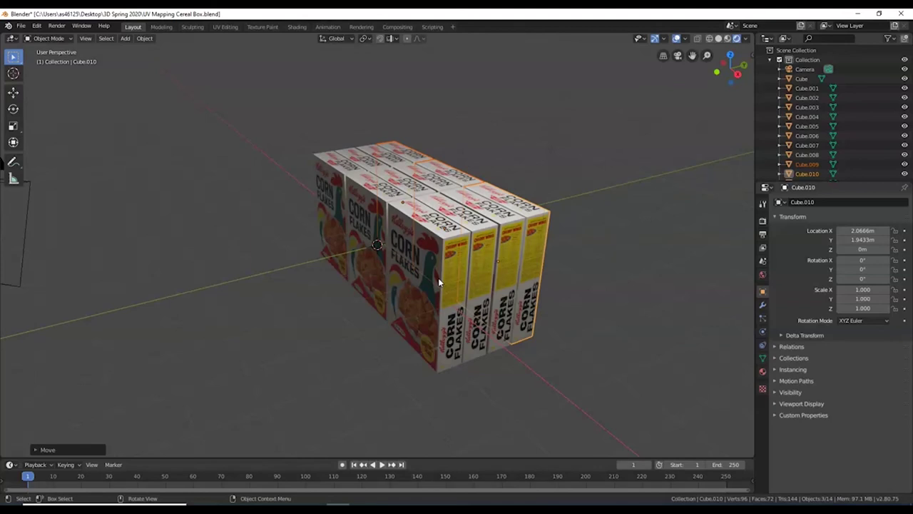
# - Duplicate the fourth row along Y to form a fifth row at about Y 2.60 m
pyautogui.hotkey('shift', 'd')
pyautogui.press('y')
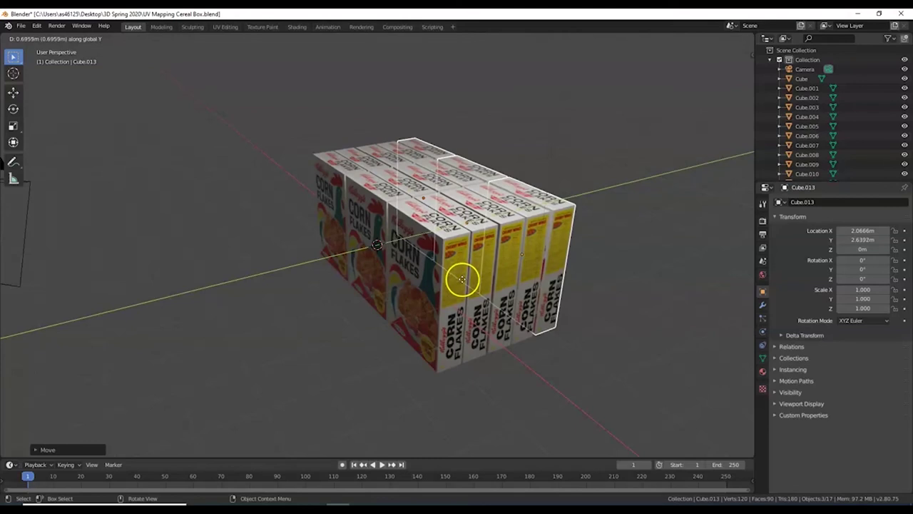
pyautogui.click(462, 282)
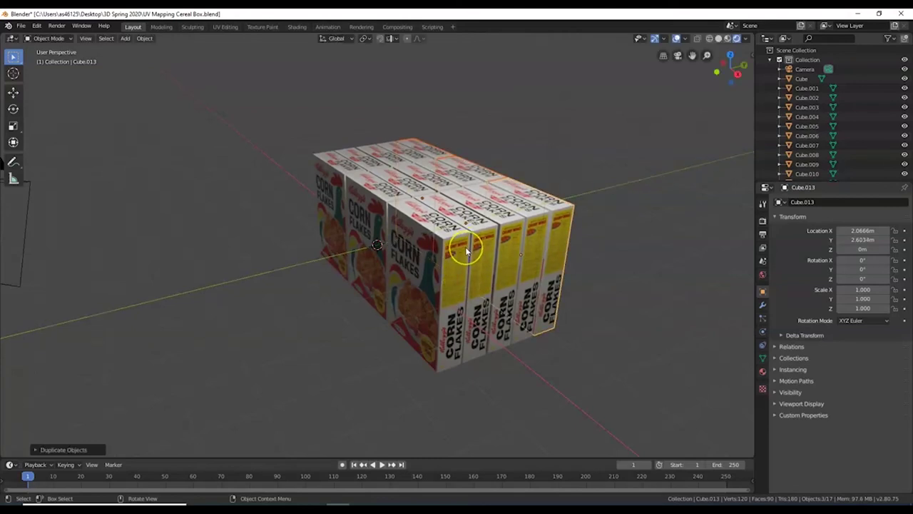
# - Move the scene light along the Y axis to about Y -3.38 m, in front of the cereal boxes
pyautogui.scroll(-3, 467, 251)
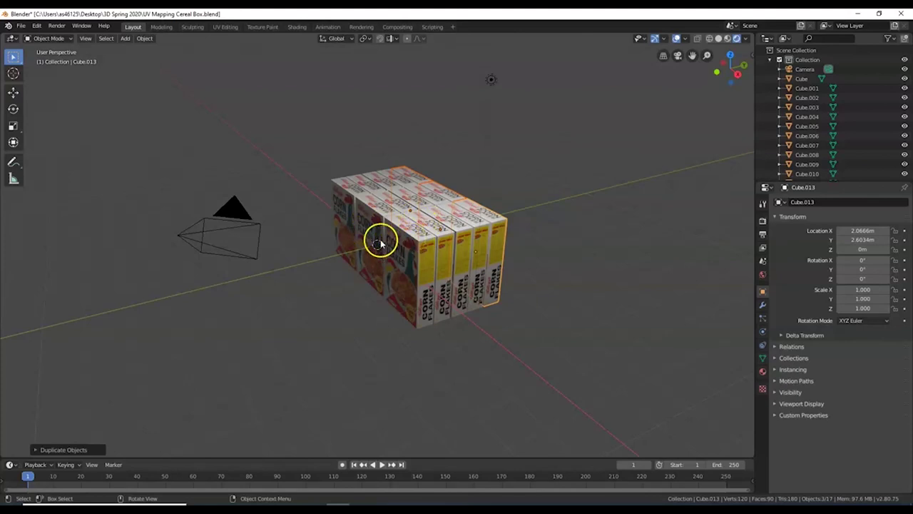
pyautogui.click(491, 81)
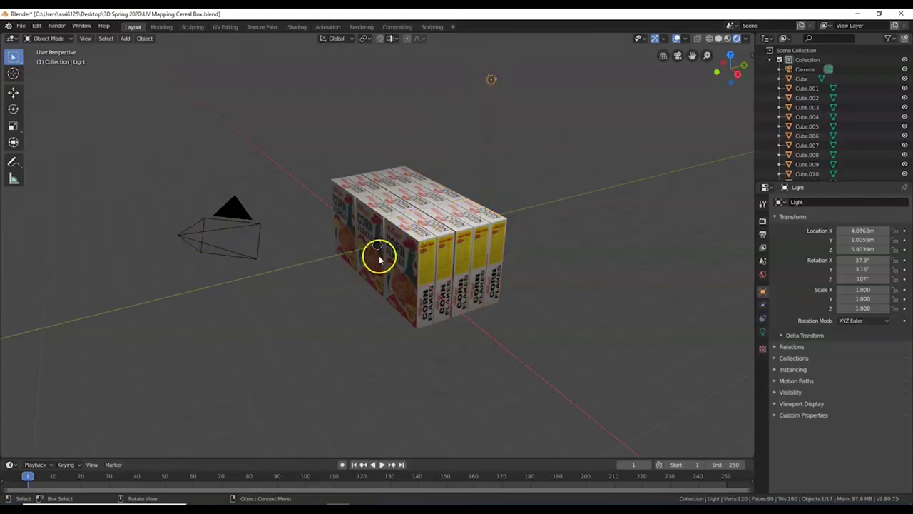
pyautogui.press('g')
pyautogui.press('y')
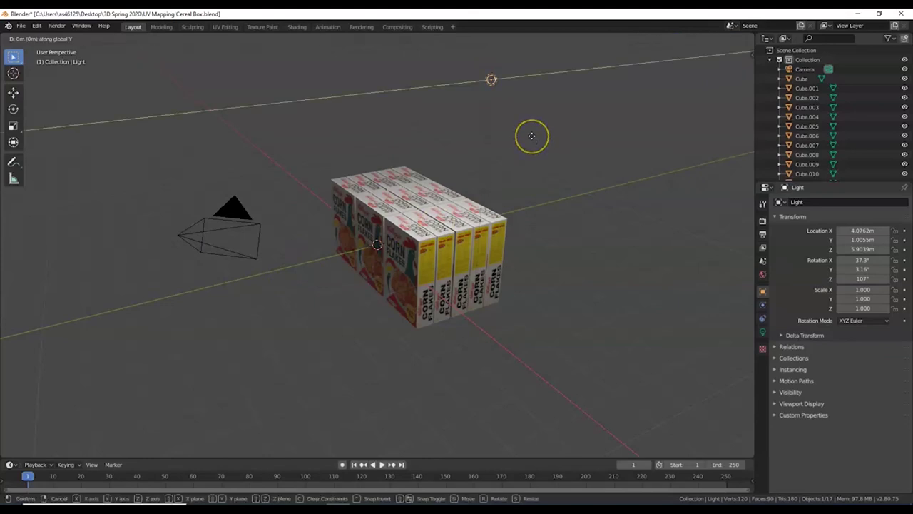
pyautogui.moveTo(525, 136); pyautogui.dragTo(363, 171)
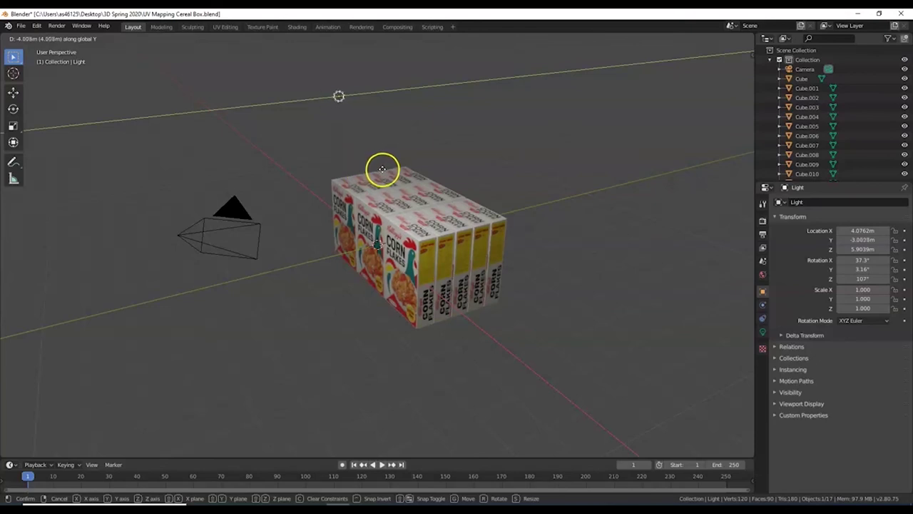
pyautogui.click(368, 177)
pyautogui.scroll(2, 369, 182)
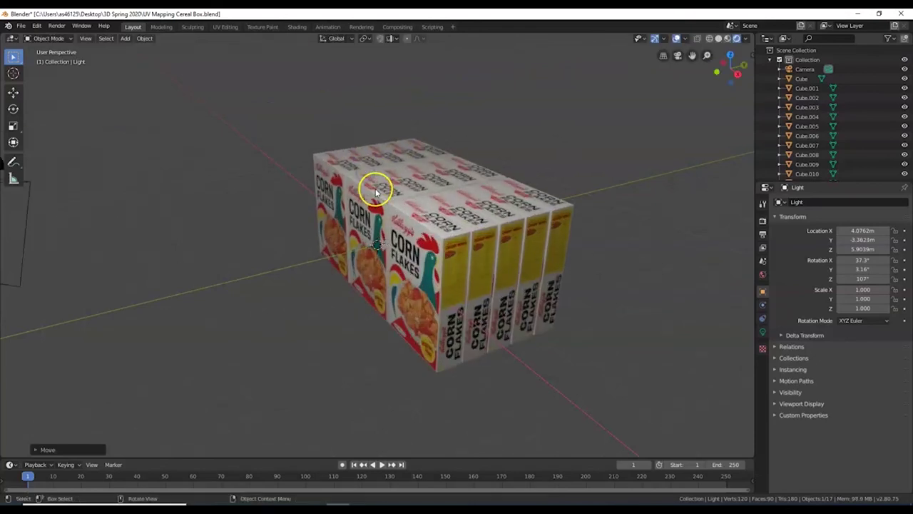
# - Try the Sun and Spot types on the light, and set its type to Area
pyautogui.scroll(-3, 370, 191)
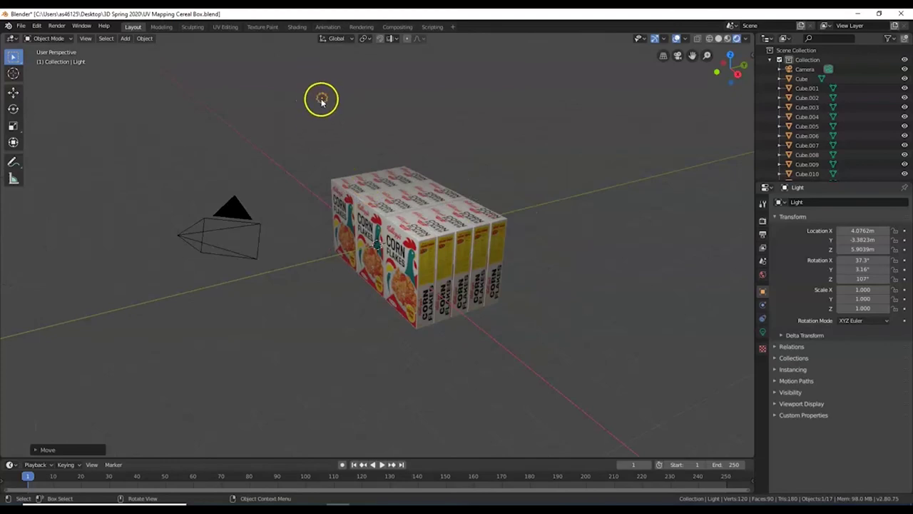
pyautogui.click(762, 333)
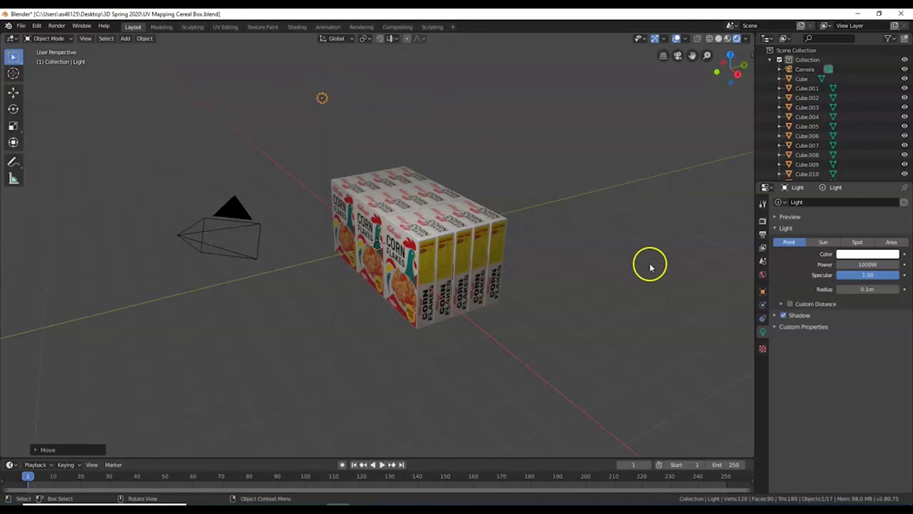
pyautogui.click(825, 243)
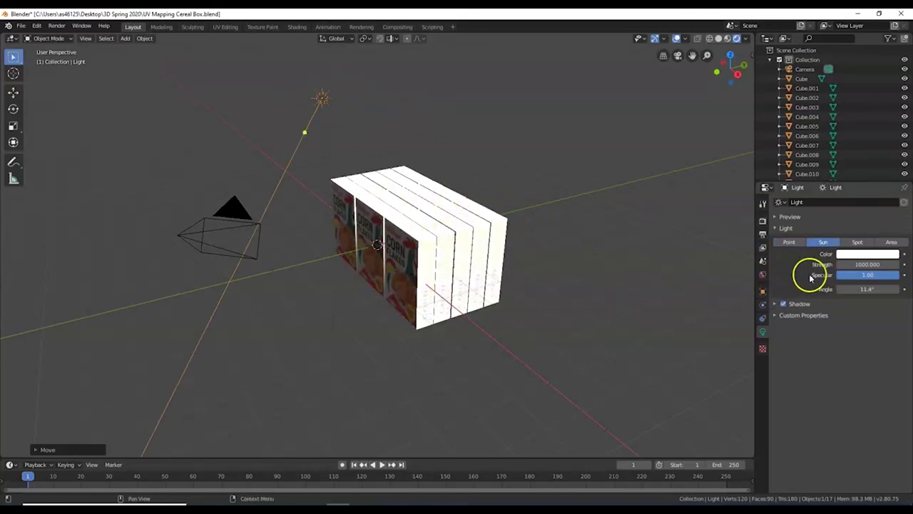
pyautogui.click(858, 242)
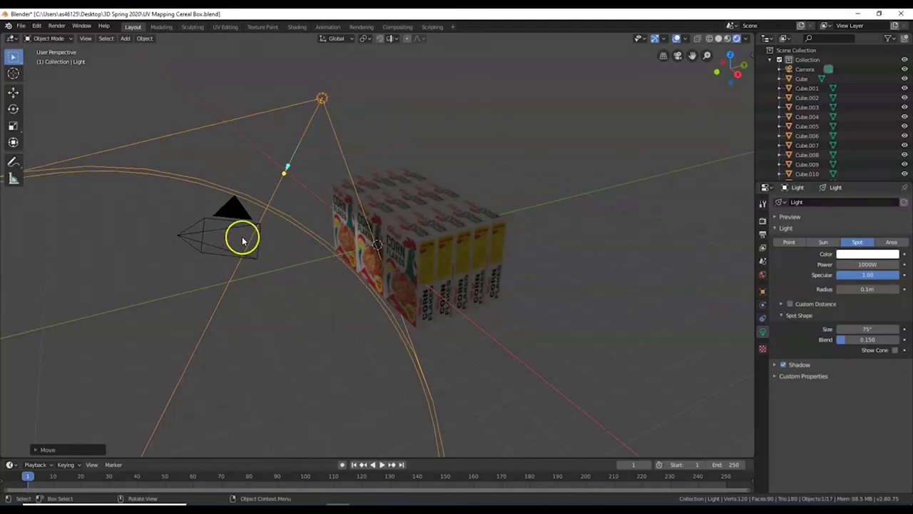
pyautogui.click(893, 243)
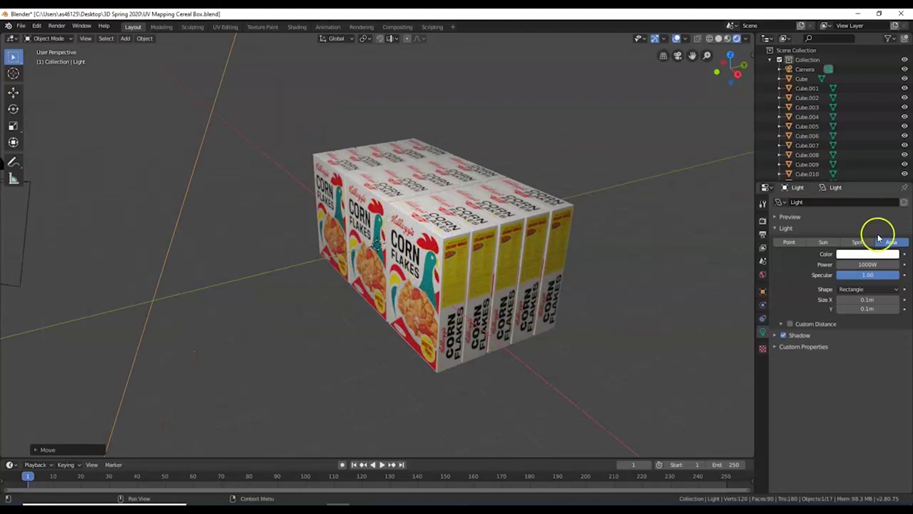
pyautogui.scroll(-3, 539, 255)
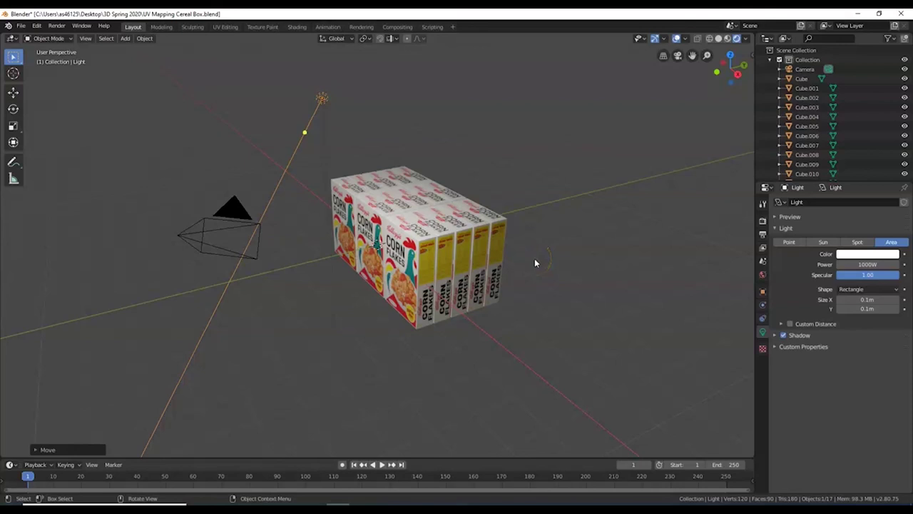
pyautogui.moveTo(464, 292); pyautogui.dragTo(466, 297, button='middle')
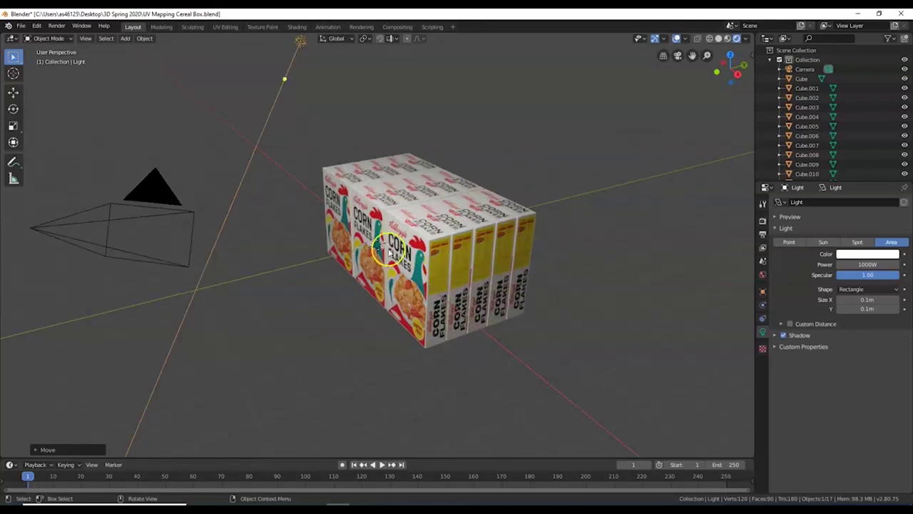
pyautogui.moveTo(400, 241); pyautogui.dragTo(377, 187, button='middle')
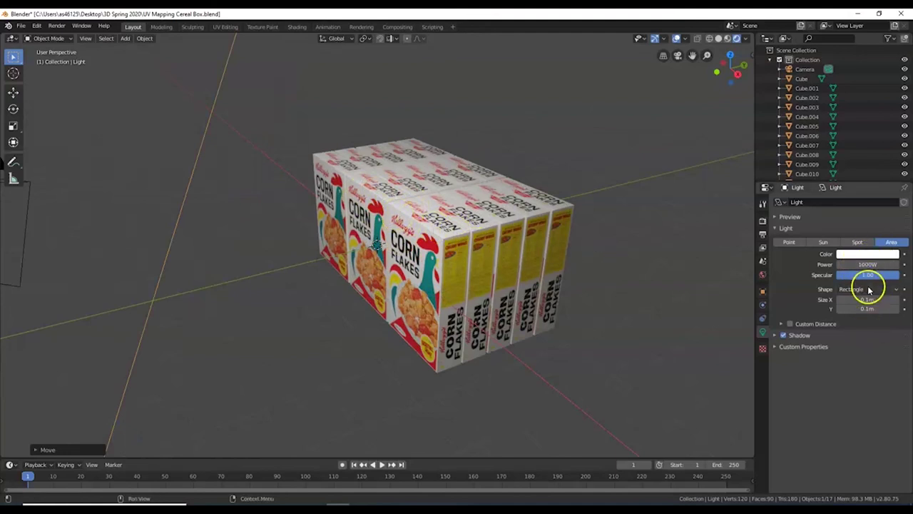
# - Try the Sun type on the light and lower its strength to 10
pyautogui.click(819, 243)
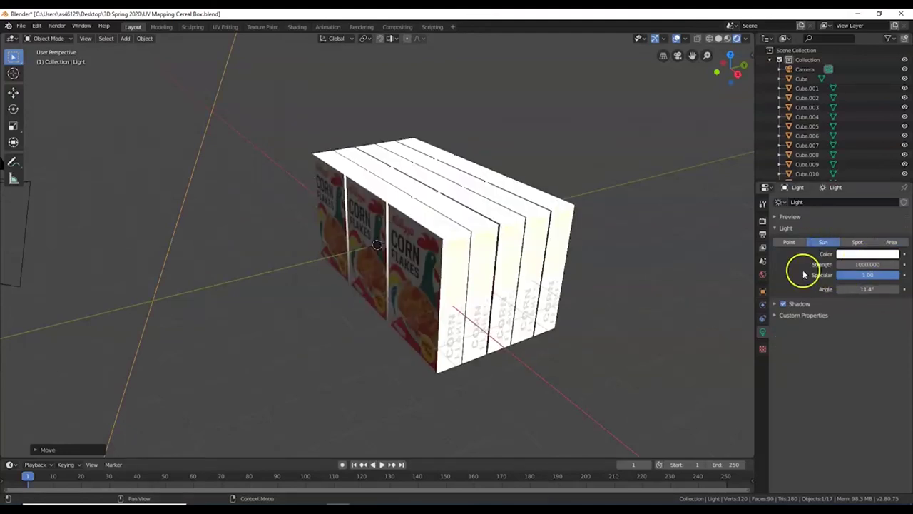
pyautogui.moveTo(876, 265); pyautogui.dragTo(851, 273)
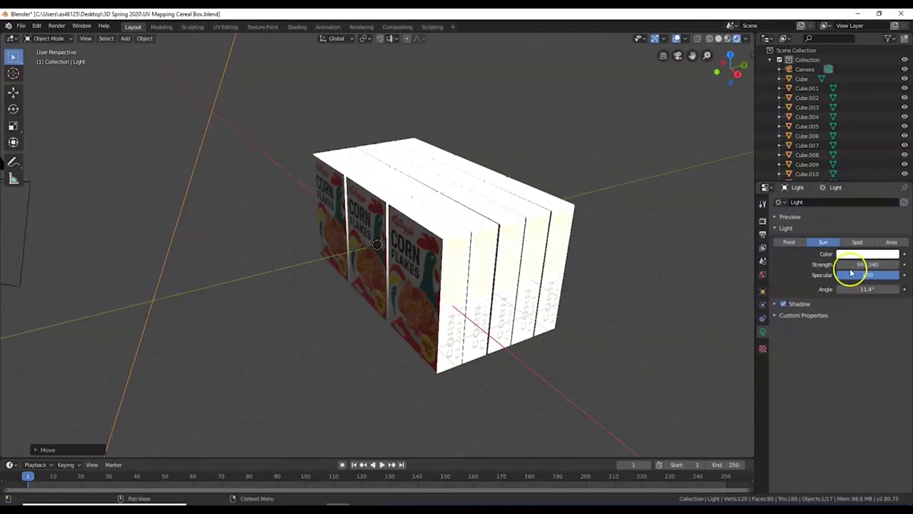
pyautogui.write('1')
pyautogui.press('Return')
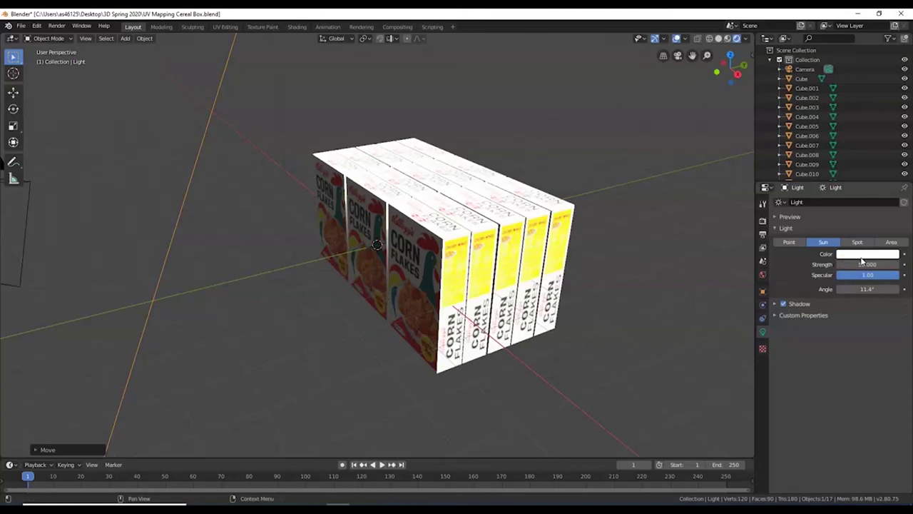
pyautogui.click(867, 265)
pyautogui.press('Return')
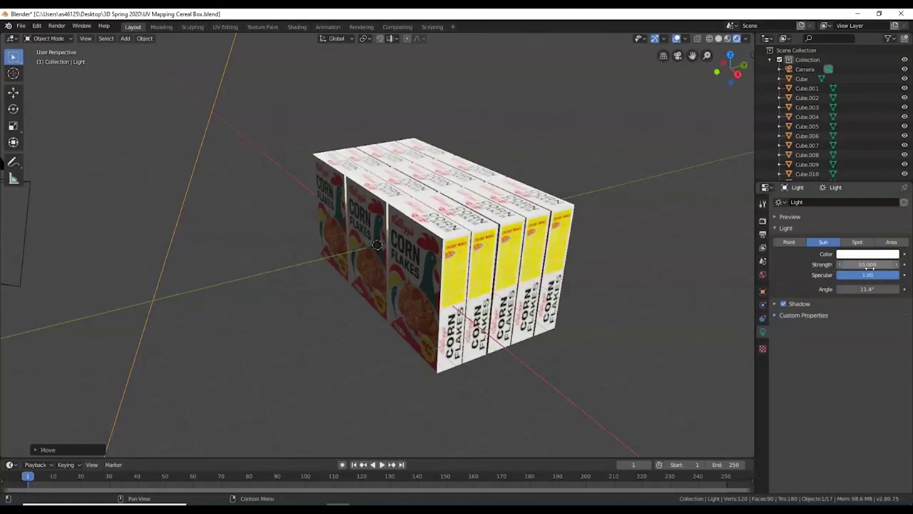
# - Switch the light back to Area, reset its power to the default value, and compare it with the Point type
pyautogui.click(891, 242)
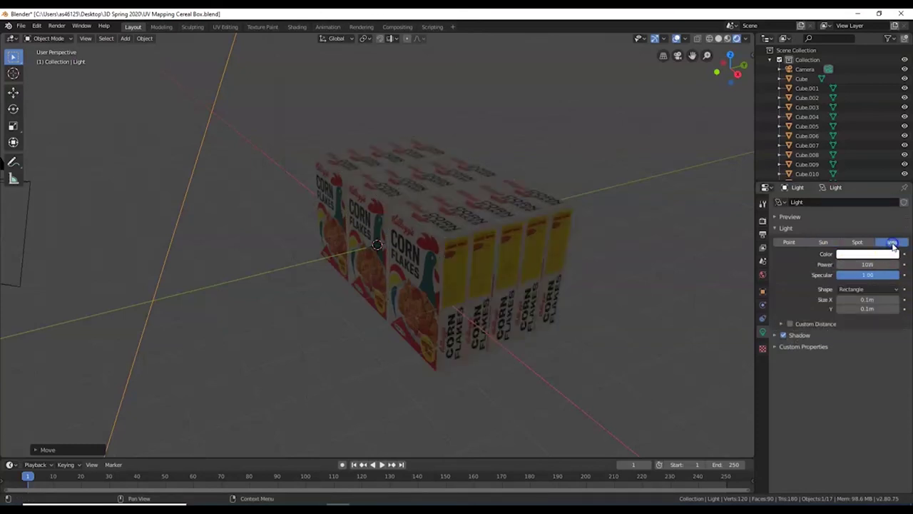
pyautogui.rightClick(866, 263)
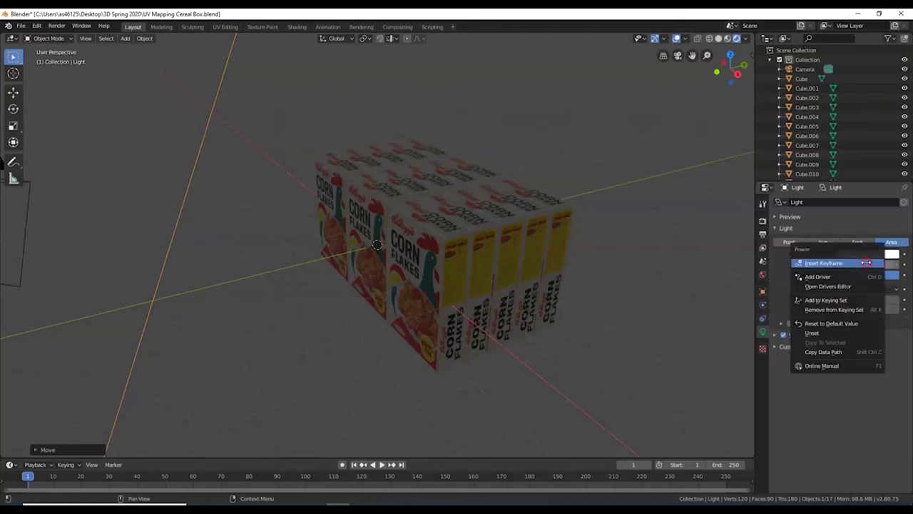
pyautogui.click(848, 323)
pyautogui.click(782, 242)
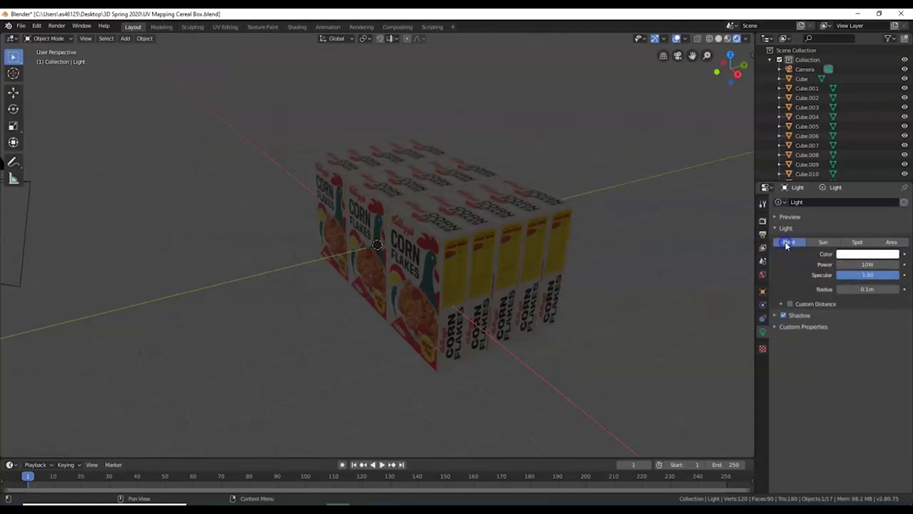
pyautogui.click(891, 242)
pyautogui.scroll(-3, 466, 277)
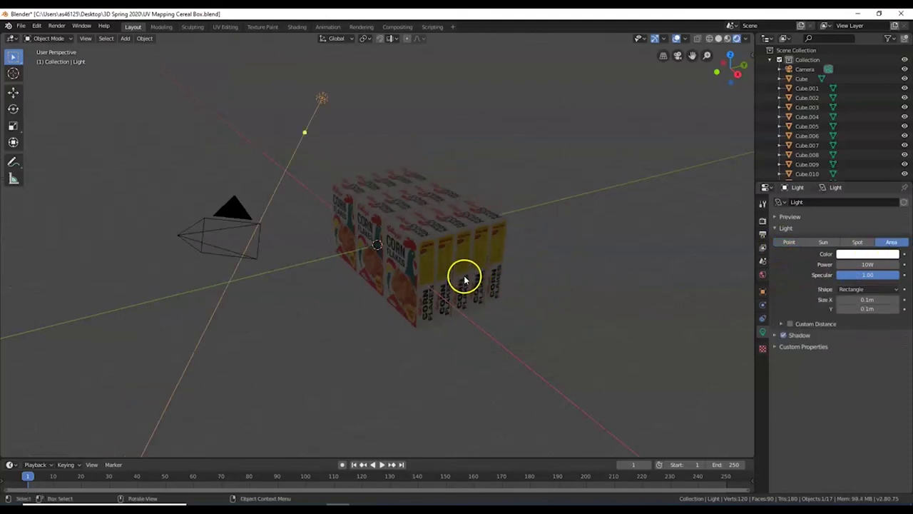
# - Undo the light type and power changes to restore the 1000 W Area light
pyautogui.hotkey('ctrl', 'z')
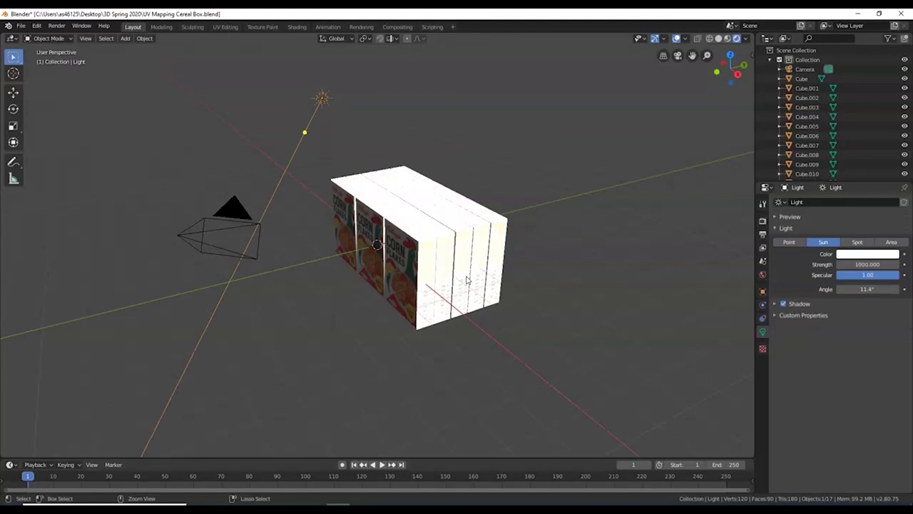
pyautogui.hotkey('ctrl', 'shift', 'z')
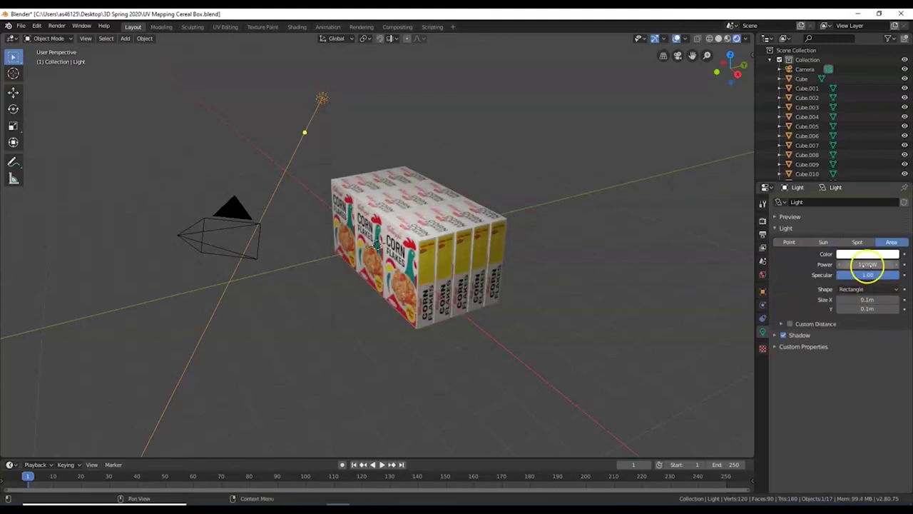
pyautogui.scroll(3, 462, 274)
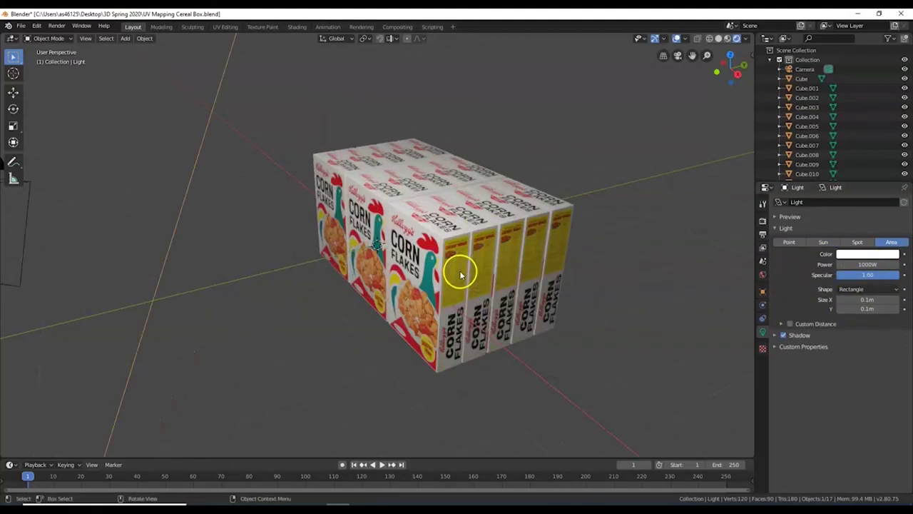
pyautogui.scroll(-3, 460, 275)
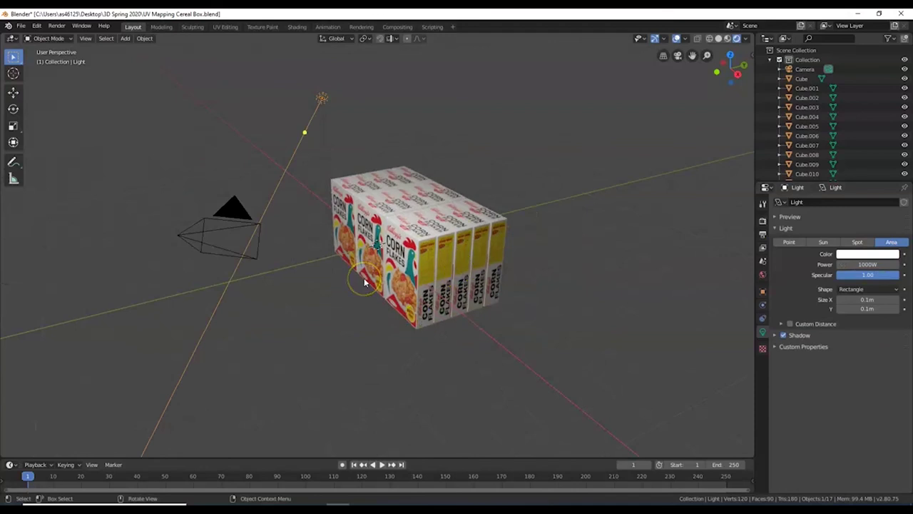
# - View the boxes through the scene camera and select the Camera object
pyautogui.press('KP_0')
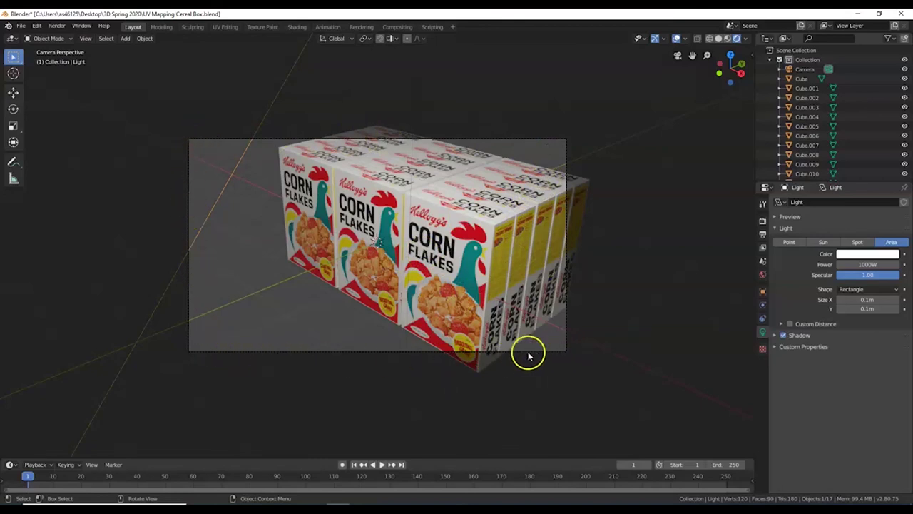
pyautogui.click(566, 151)
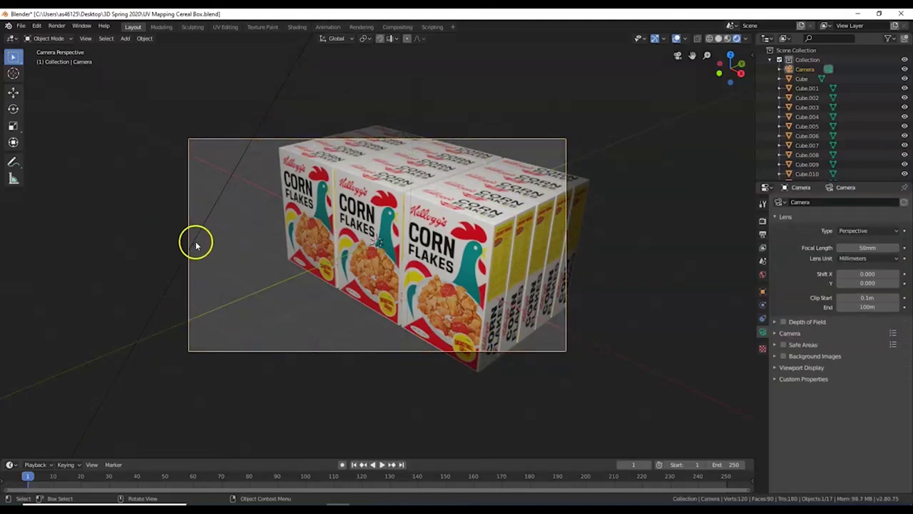
pyautogui.click(210, 269)
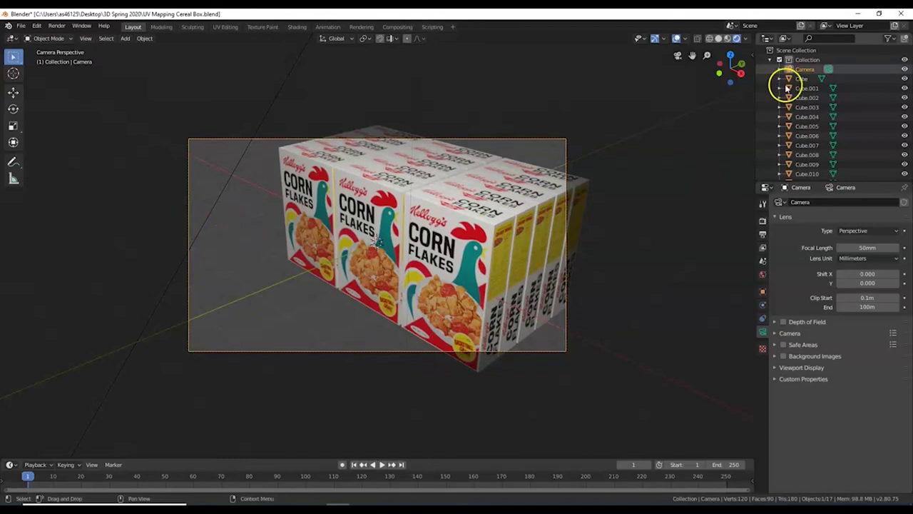
pyautogui.click(807, 70)
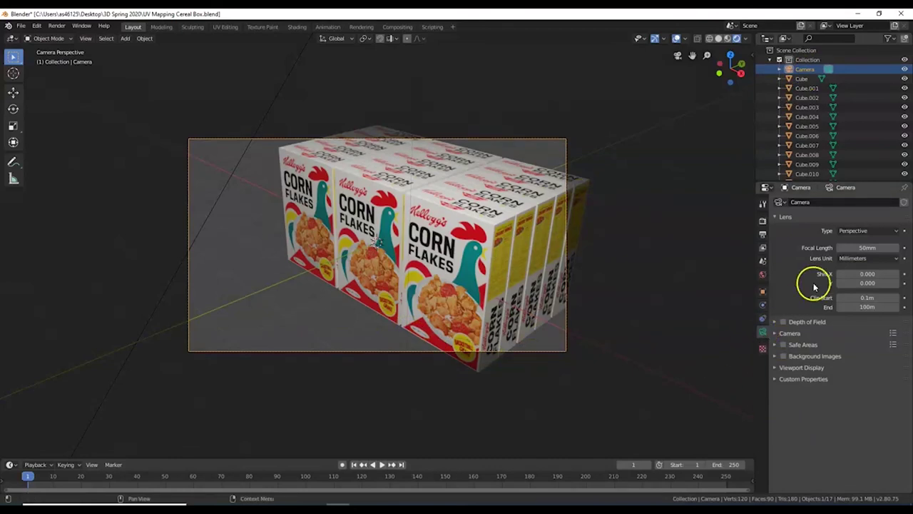
# - Try a different focal length on the camera and undo the change
pyautogui.moveTo(861, 248); pyautogui.dragTo(813, 273)
pyautogui.hotkey('ctrl', 'z')
pyautogui.click(826, 286)
# - Try shifting the camera lens in X and in Y, setting each shift back to 0
pyautogui.moveTo(856, 274)
pyautogui.mouseDown()
pyautogui.moveTo(890, 274)
pyautogui.moveTo(837, 280)
pyautogui.moveTo(882, 282)
pyautogui.moveTo(841, 281)
pyautogui.moveTo(854, 282)
pyautogui.mouseUp()
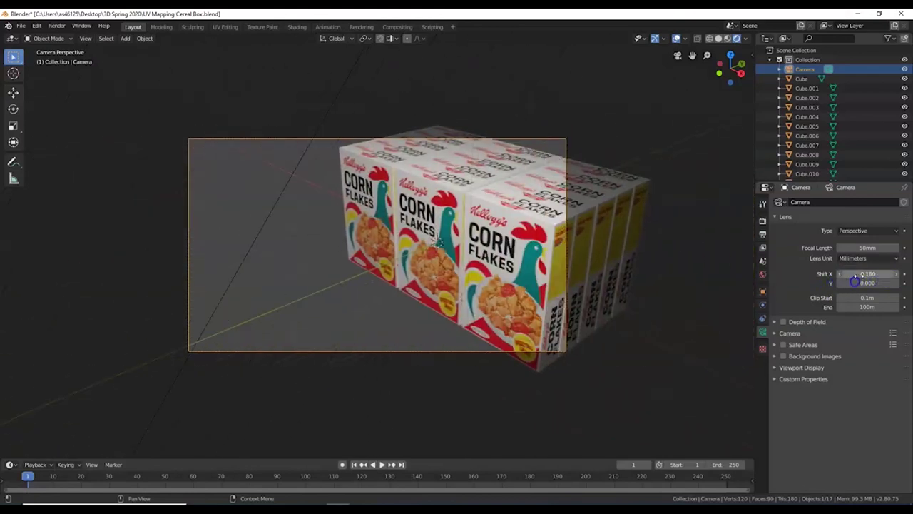
pyautogui.write('0')
pyautogui.press('Return')
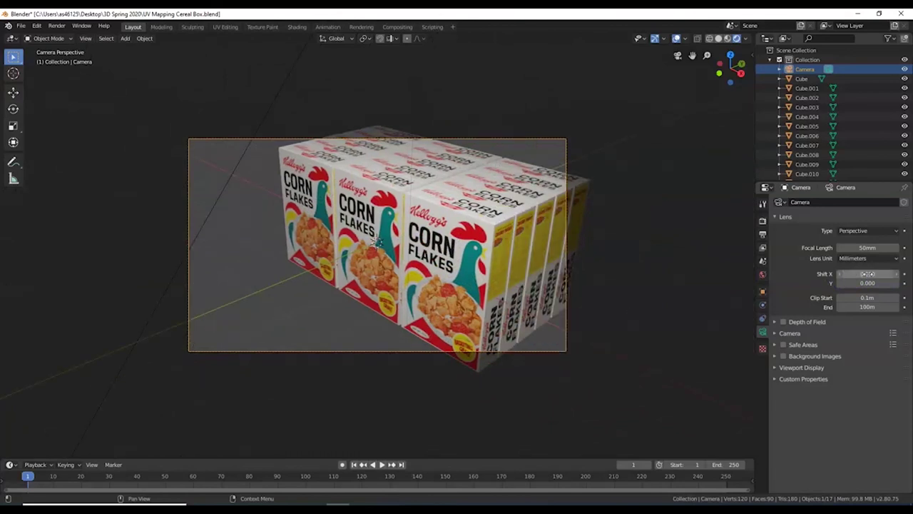
pyautogui.moveTo(863, 283); pyautogui.dragTo(863, 309)
pyautogui.click(874, 283)
pyautogui.write('0')
pyautogui.press('Return')
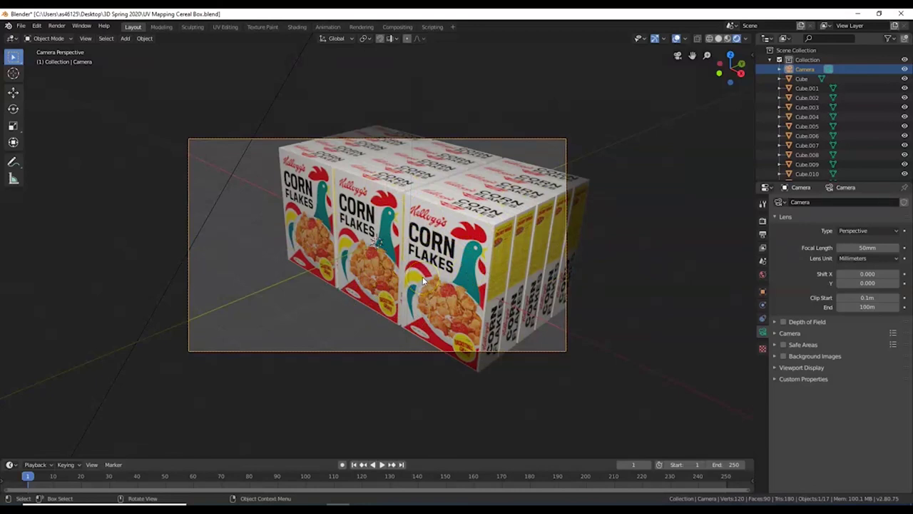
# - Render a still image of the cereal boxes, open the Save As dialog for the render and cancel it, and put the render window away
pyautogui.press('F12')
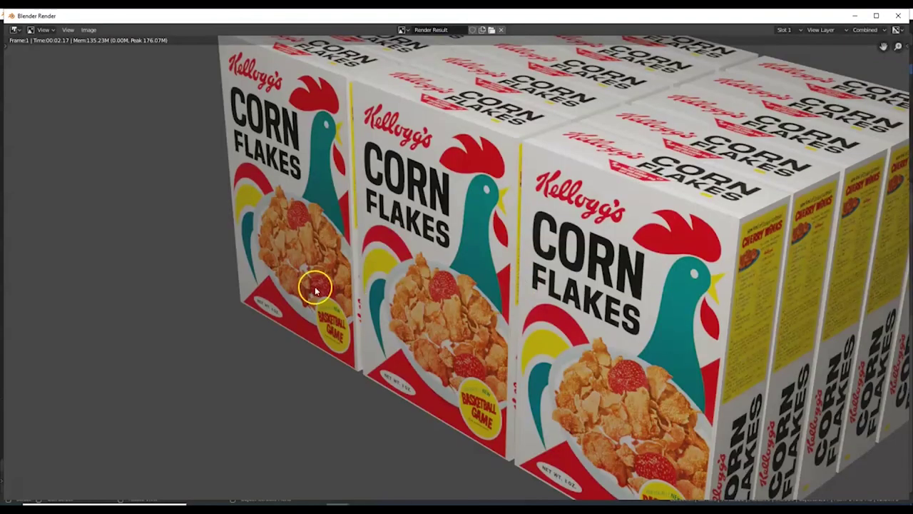
pyautogui.scroll(-2, 433, 273)
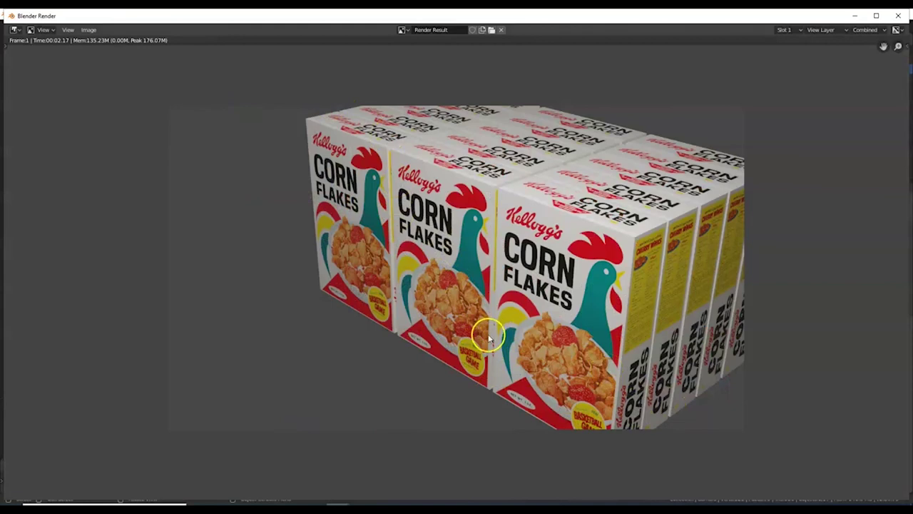
pyautogui.click(88, 30)
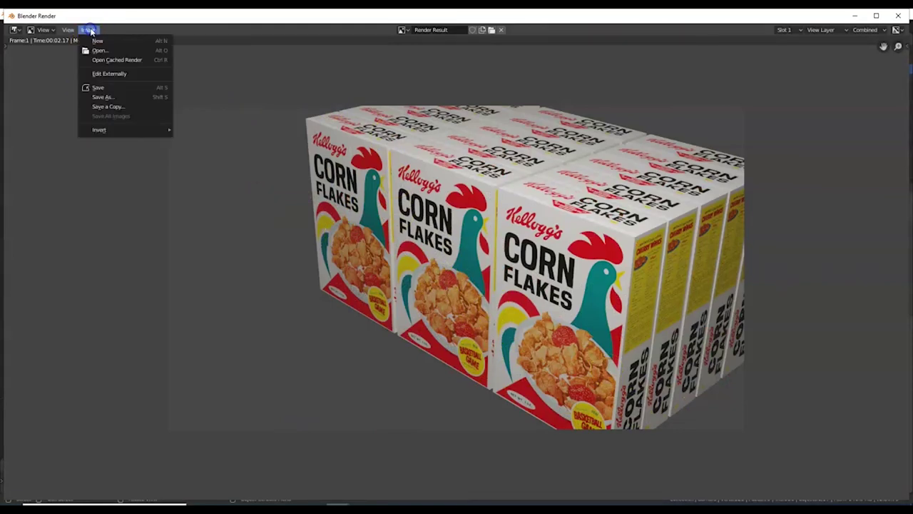
pyautogui.click(113, 97)
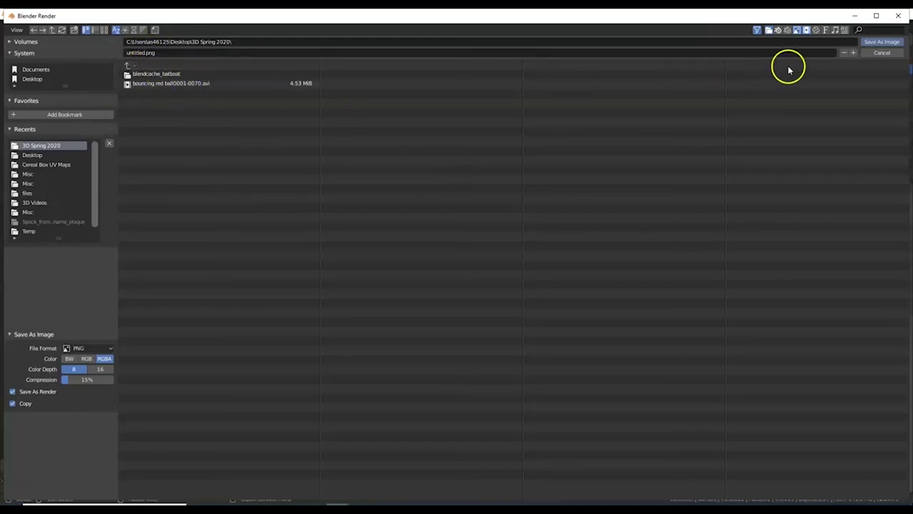
pyautogui.click(898, 55)
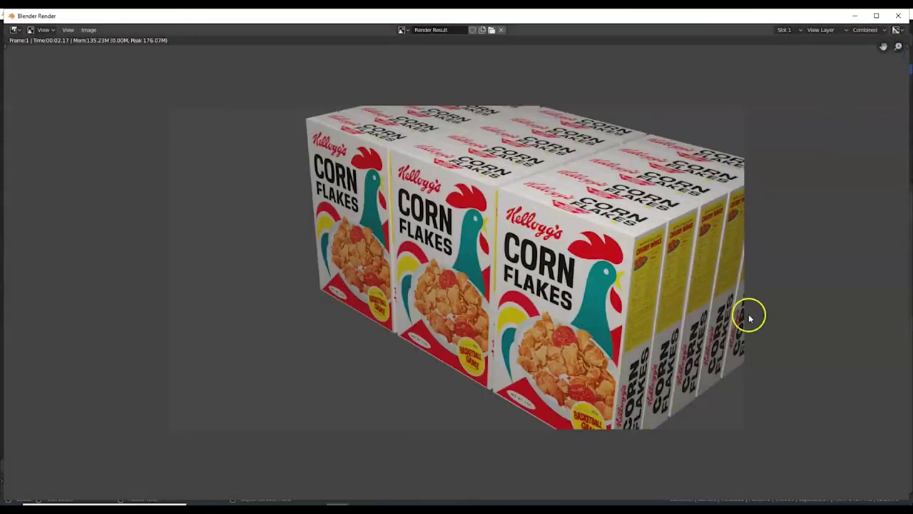
pyautogui.click(856, 16)
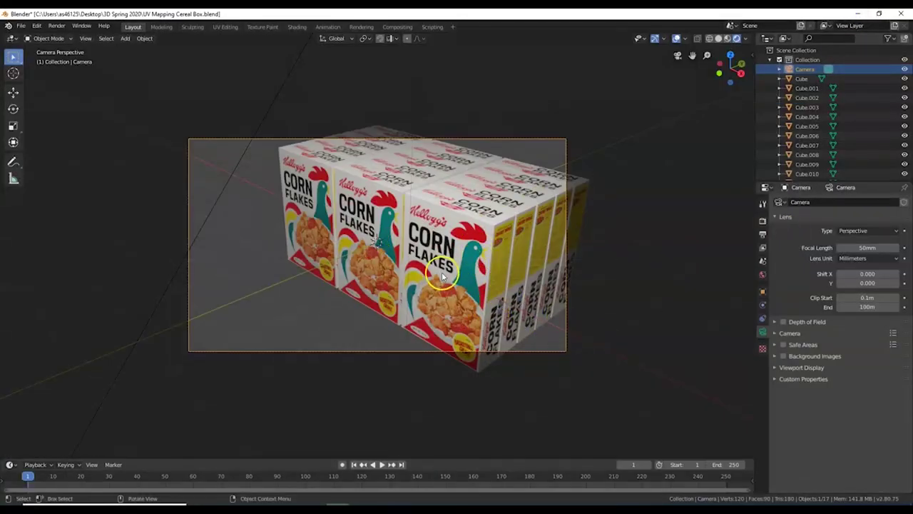
# - Render the still image from the scene camera again and look over the save options for the result without choosing one
pyautogui.click(58, 26)
pyautogui.click(67, 37)
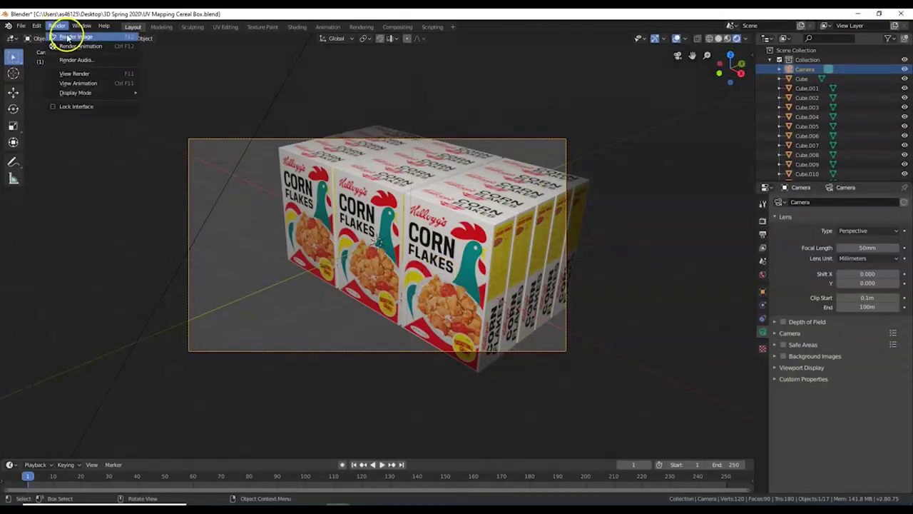
pyautogui.click(61, 27)
pyautogui.click(58, 27)
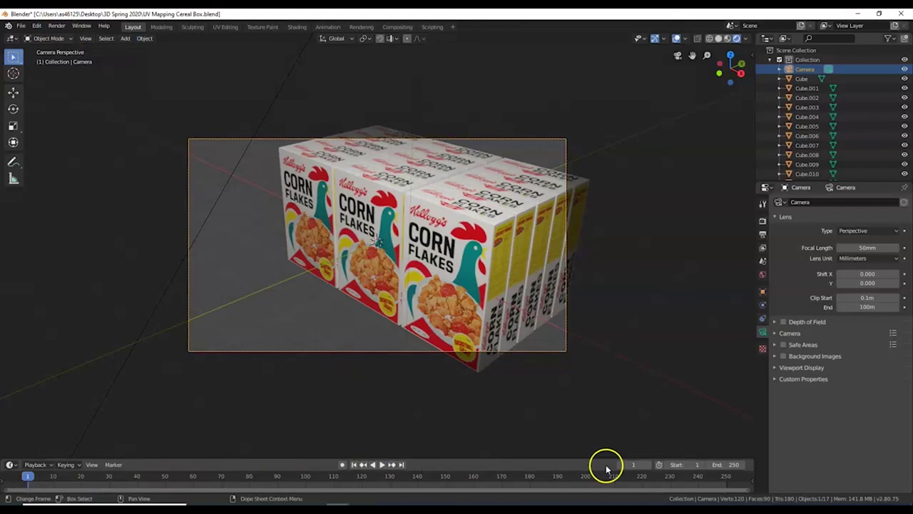
pyautogui.click(56, 27)
pyautogui.click(62, 36)
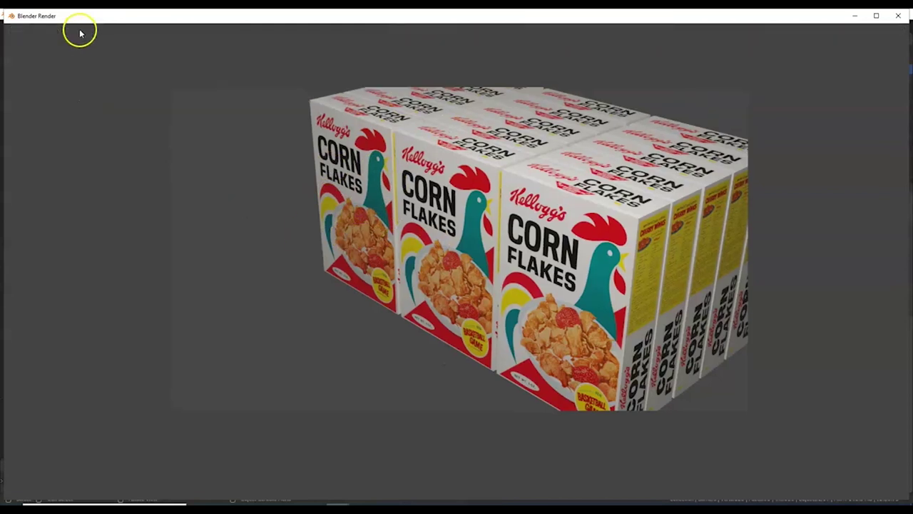
pyautogui.click(88, 30)
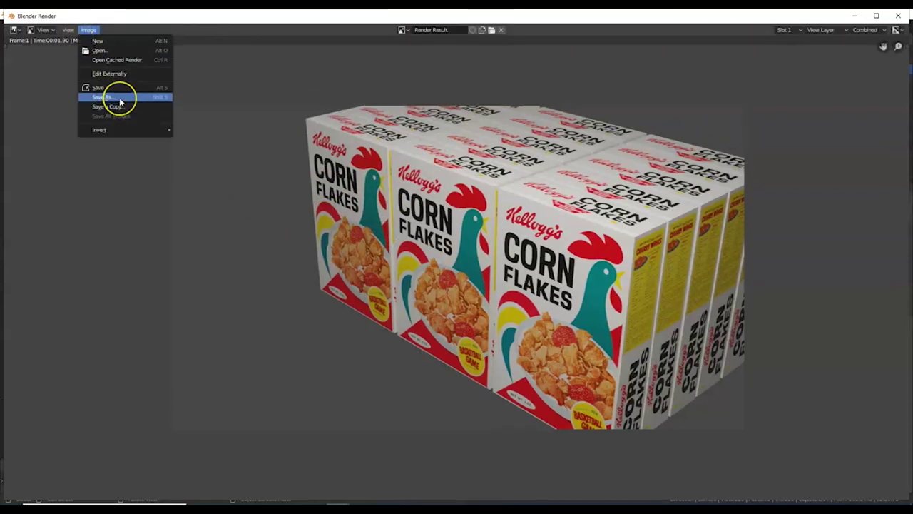
pyautogui.click(428, 236)
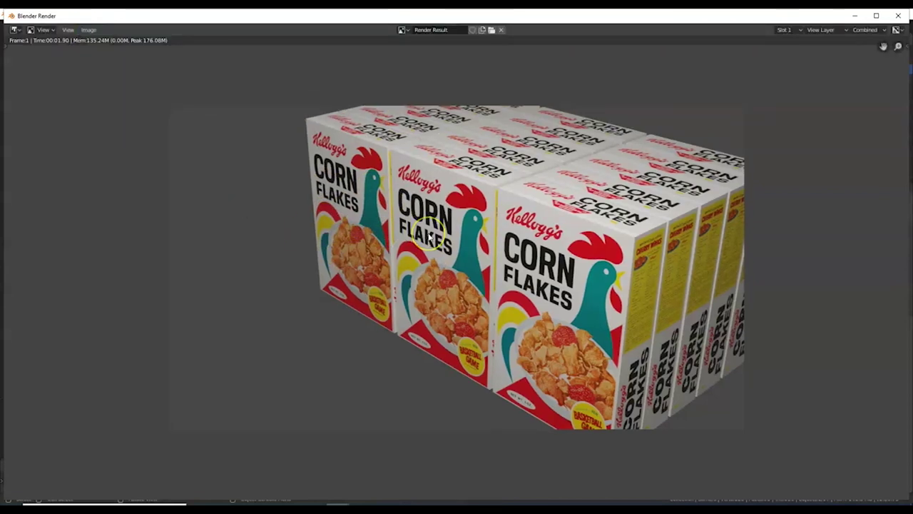